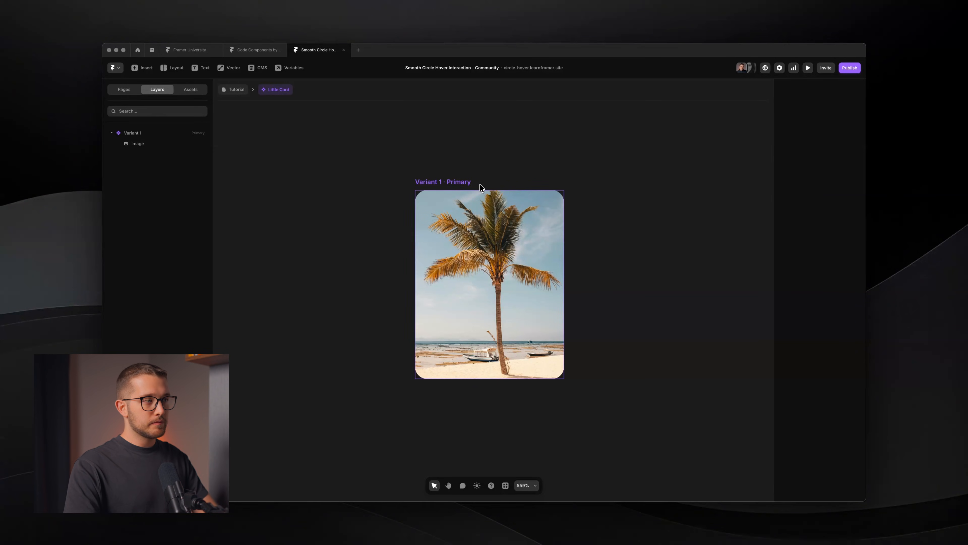
Rename the Little Card component's primary variant as Default
left_click(458, 198)
key("super+r")
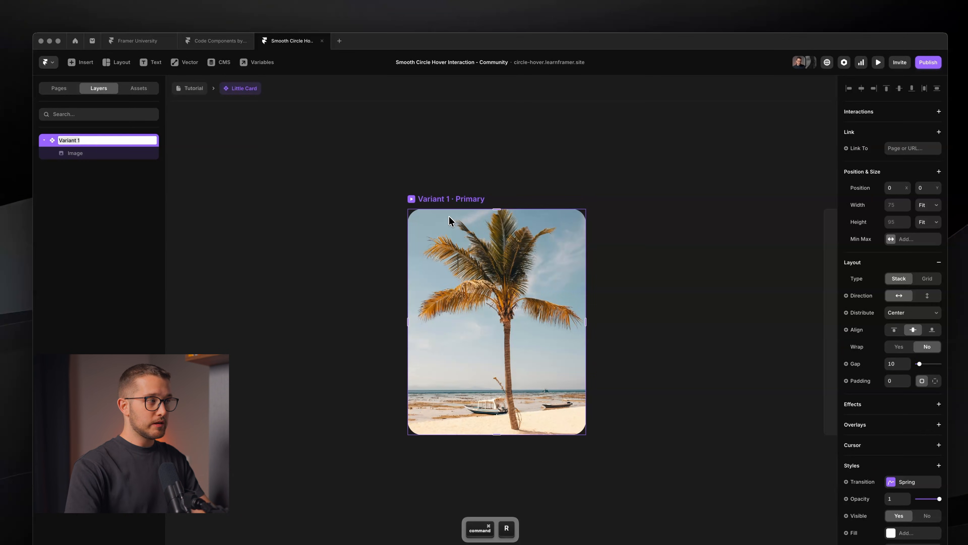
type("Defaul")
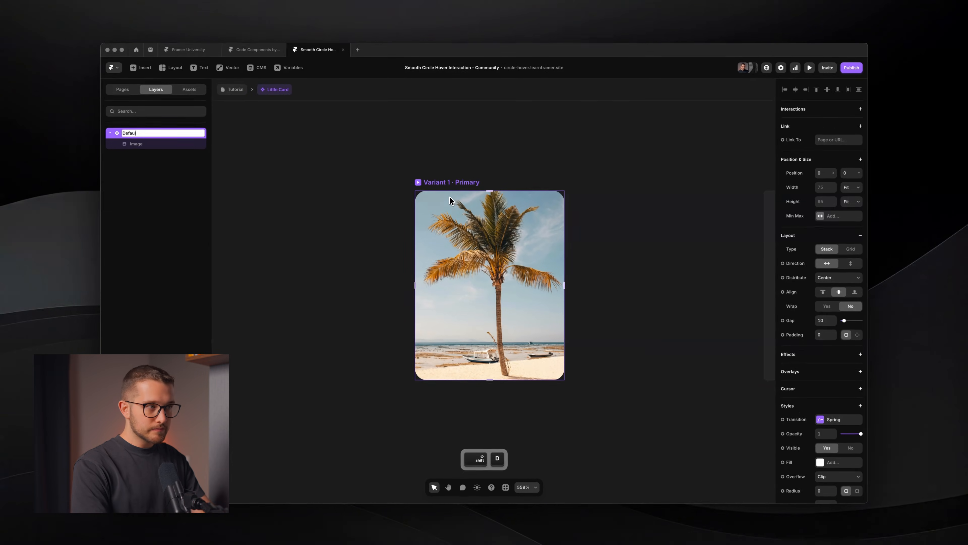
type("t")
key("Return")
Add a second variant to the Little Card component and rename it Moved Up
scroll(452, 200, "down", 5)
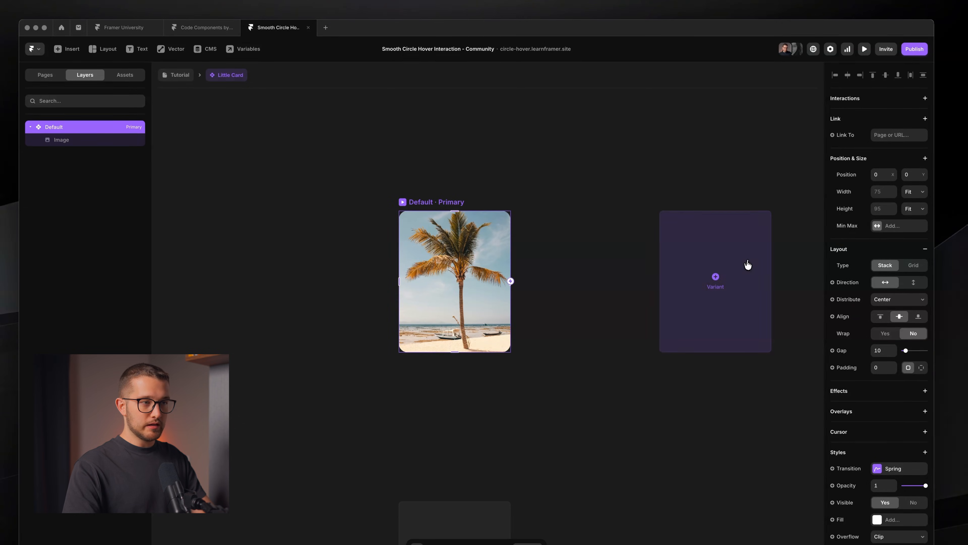
left_click(748, 264)
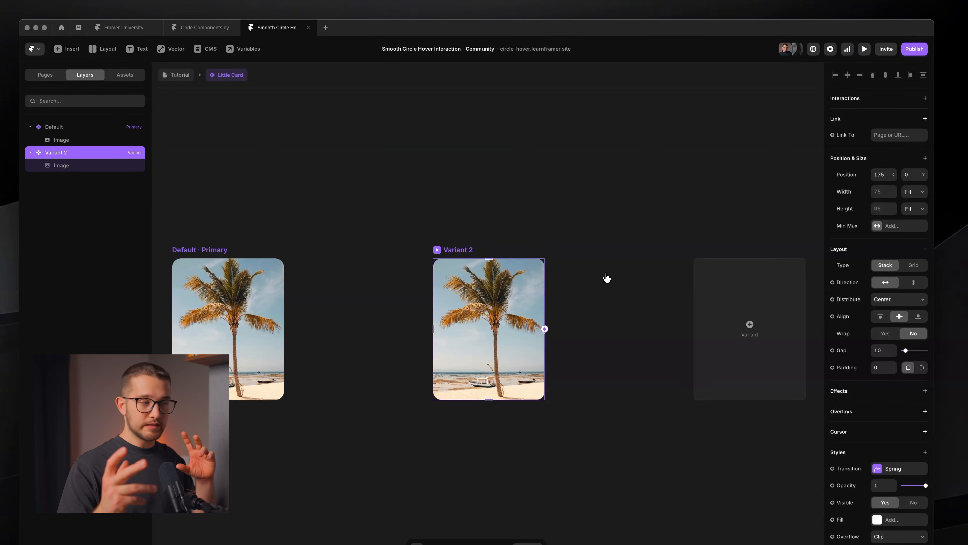
key("super+r")
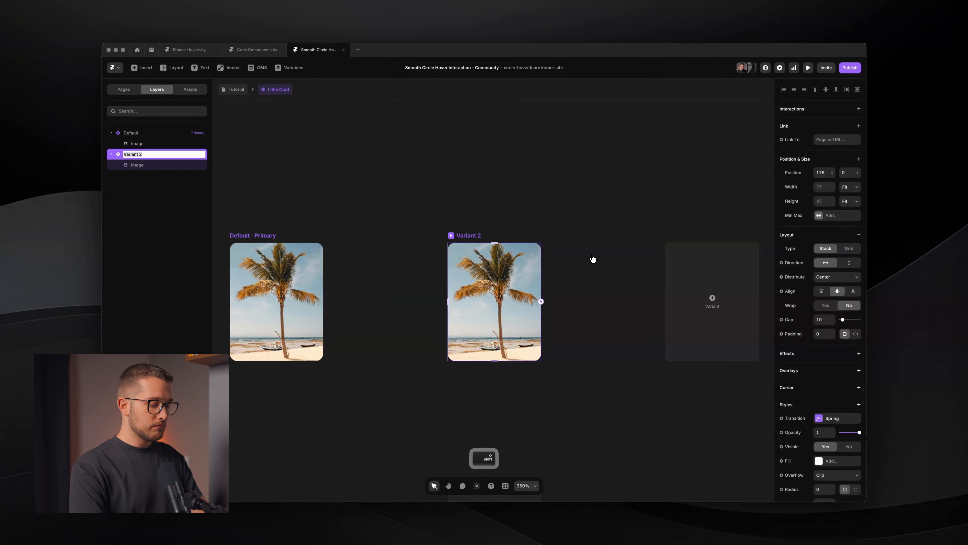
type("Moved U")
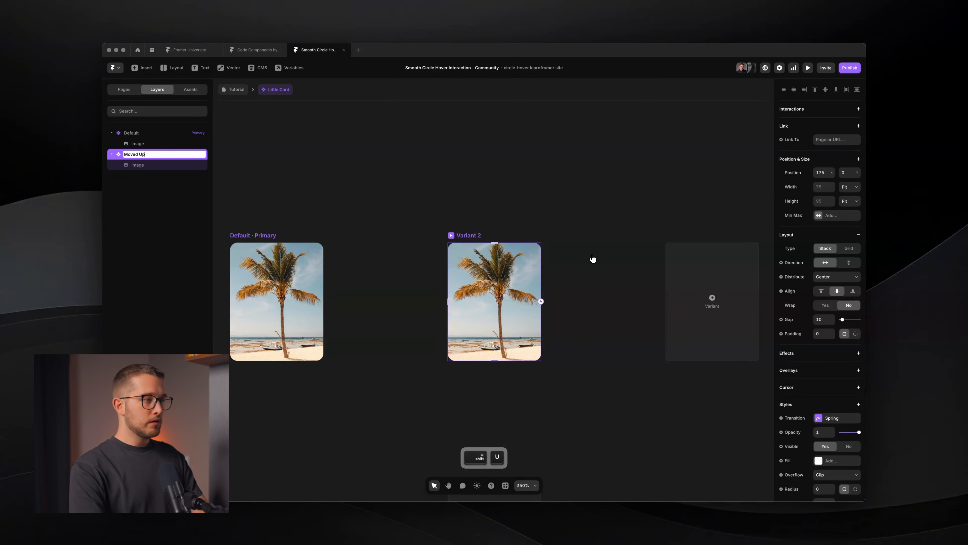
key("Return")
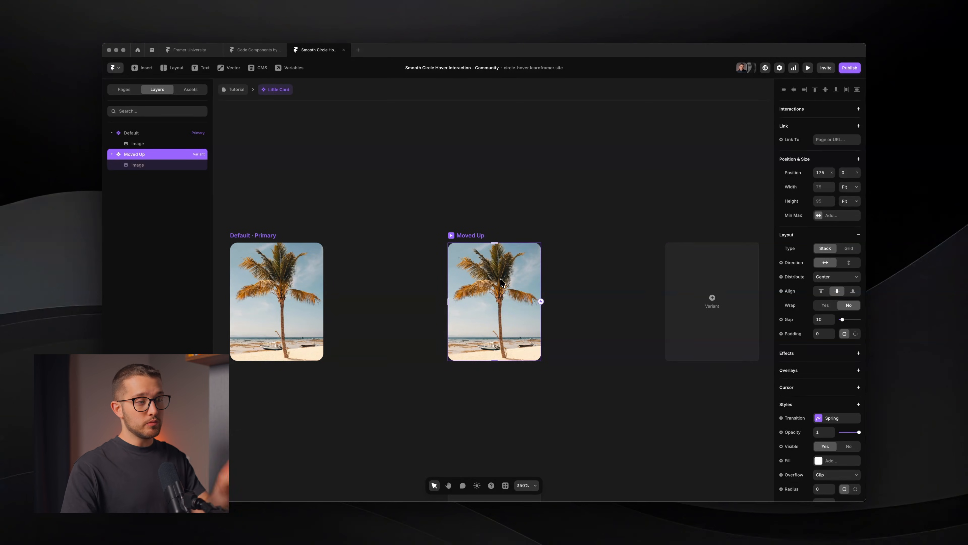
Try to move the image freely out of place in the Moved Up variant and undo the move
left_click(499, 279)
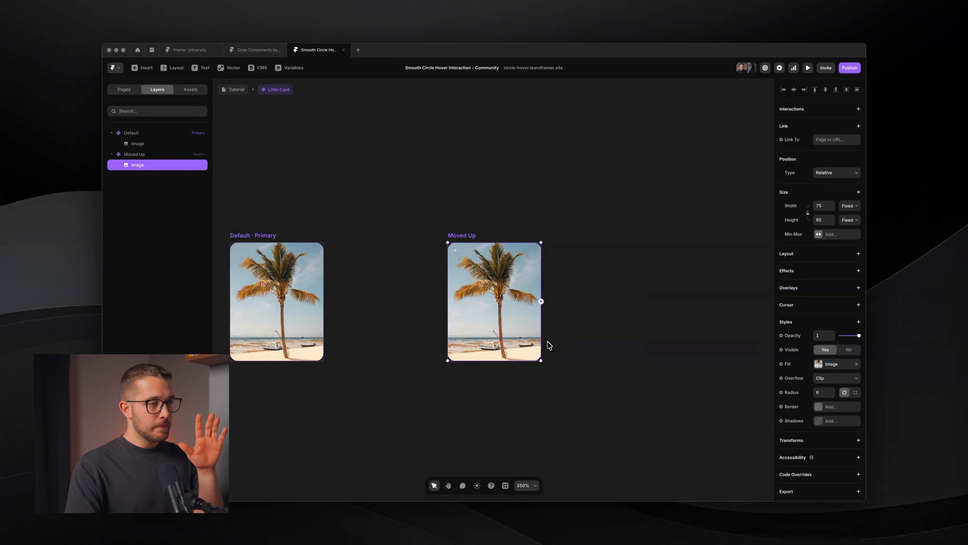
scroll(549, 345, "down", 1)
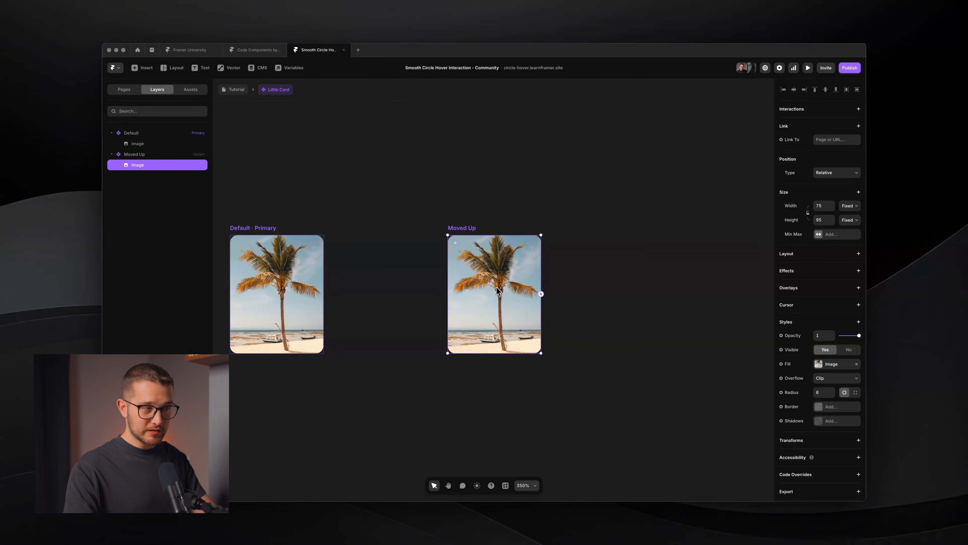
left_click_drag(498, 291, 496, 349)
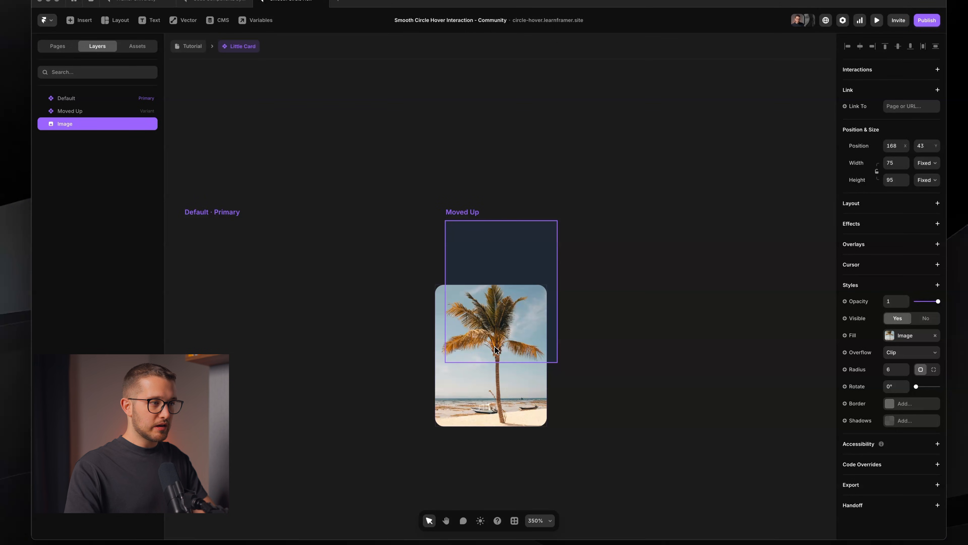
key("super+z")
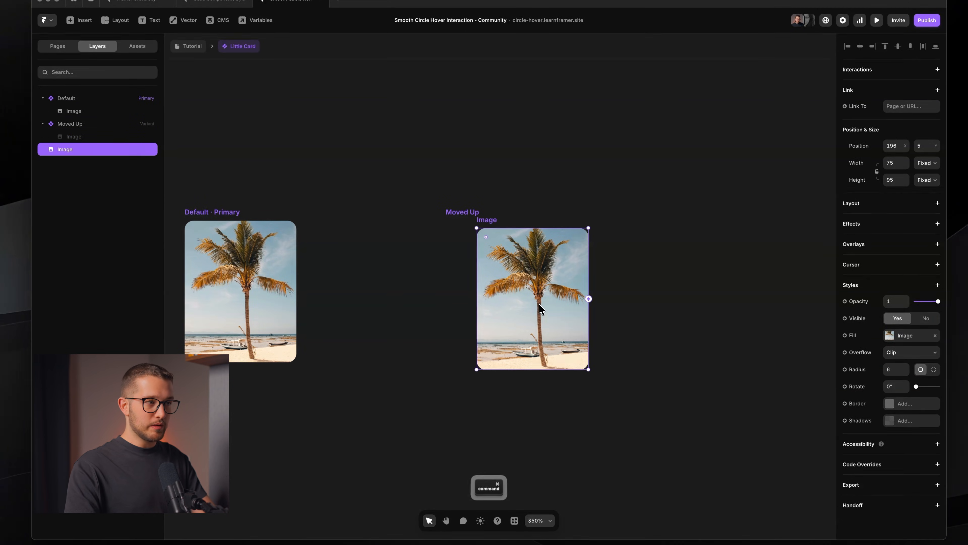
key("super+z")
left_click(464, 236)
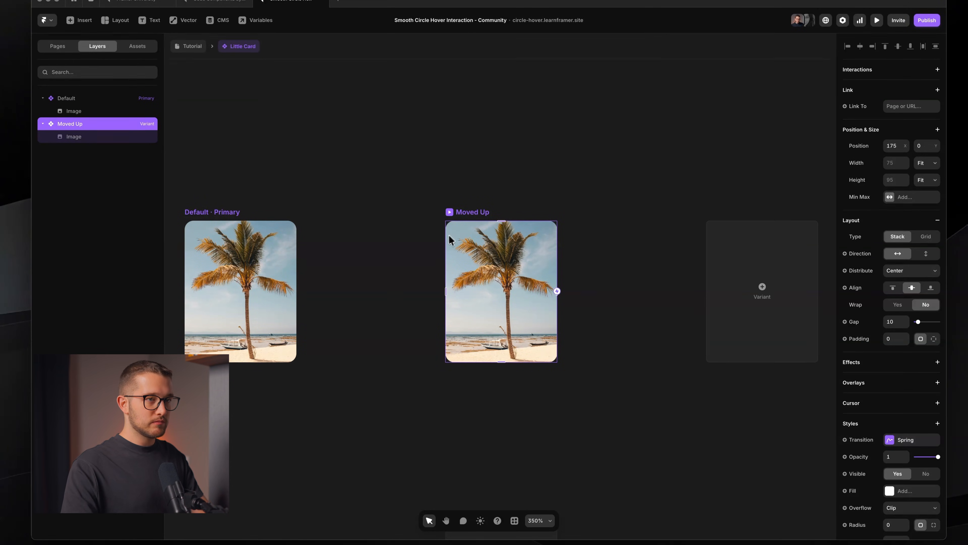
Try Fixed sizing for the Default variant's width and height, and undo both changes
left_click(274, 219)
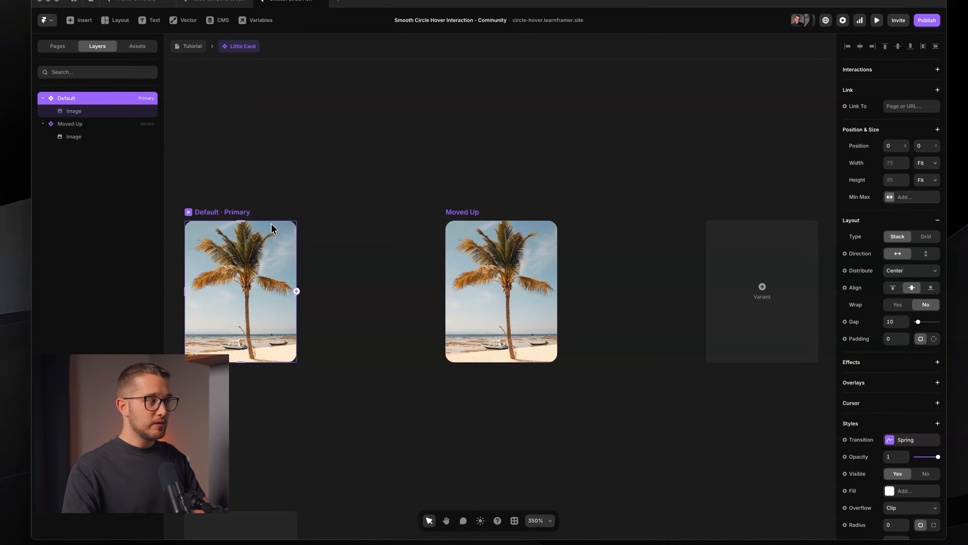
scroll(283, 223, "left", 2)
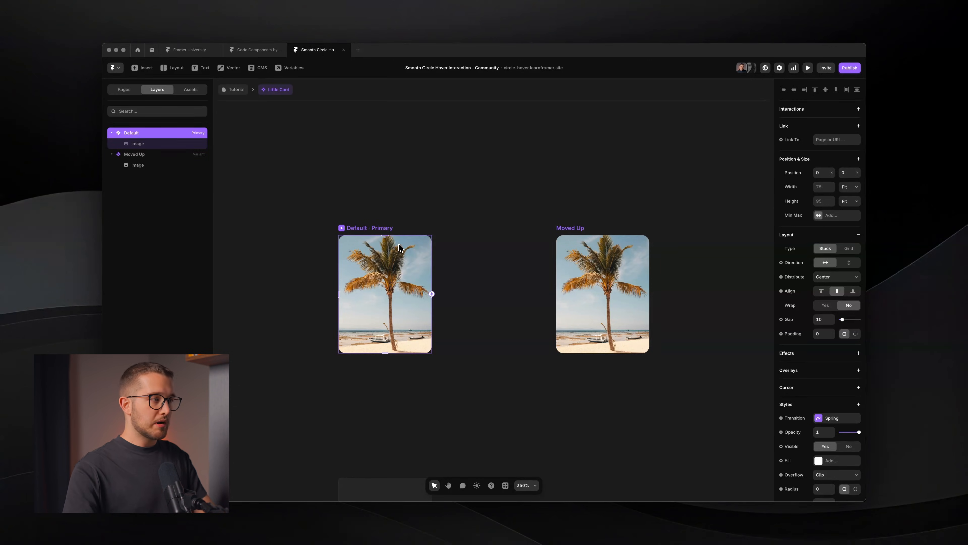
left_click(394, 251, "super")
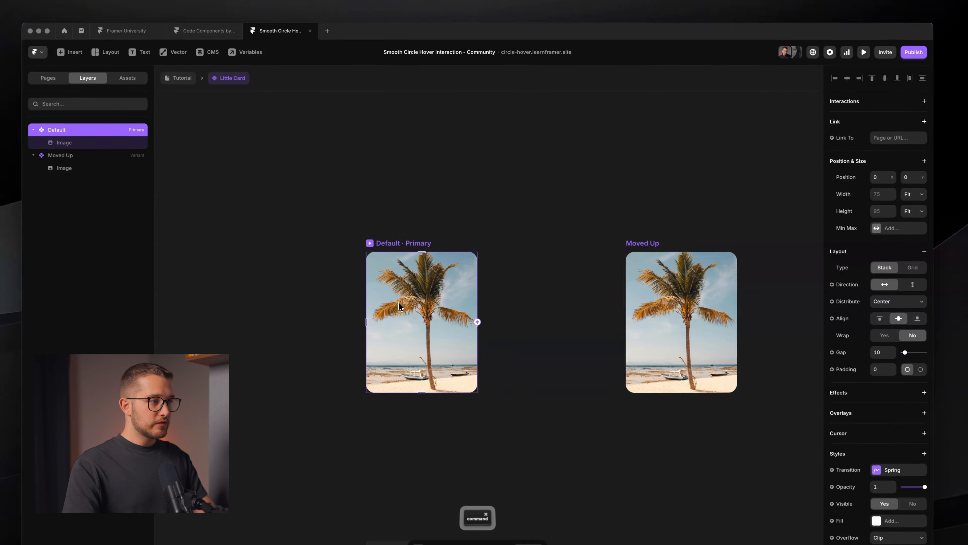
left_click(410, 245)
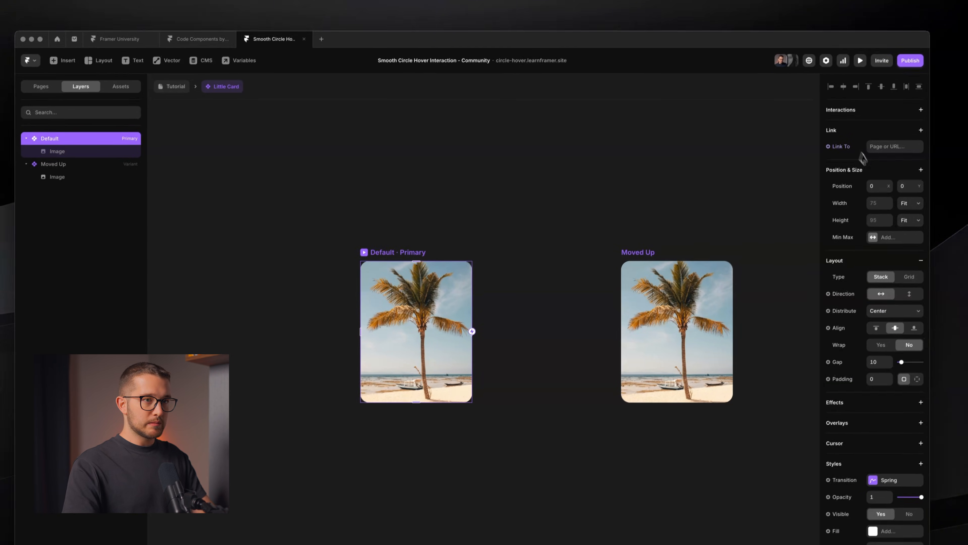
left_click(908, 215)
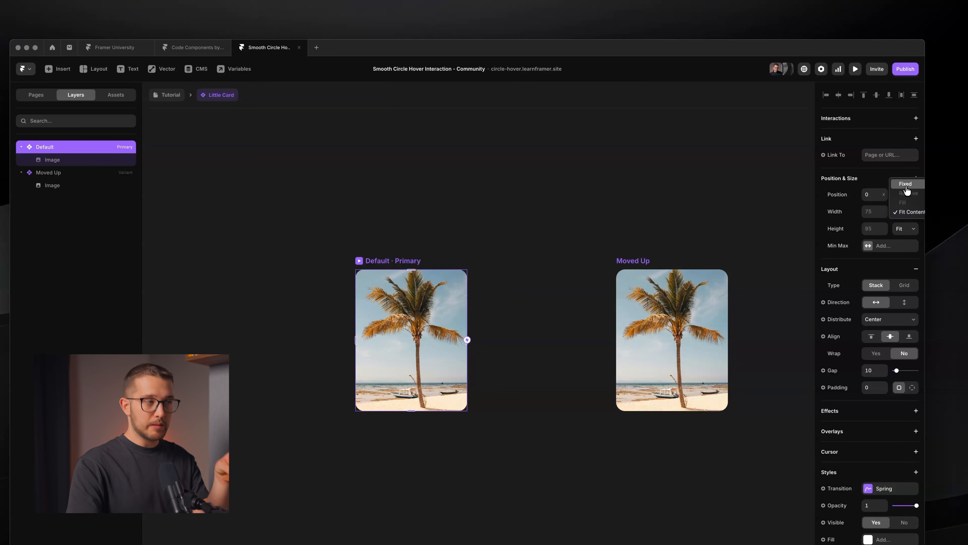
left_click(906, 185)
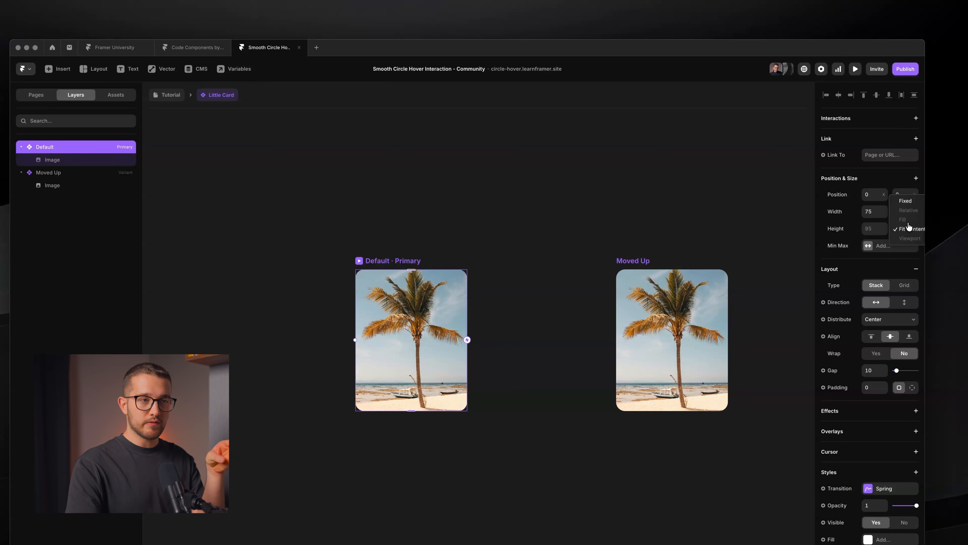
left_click(910, 205)
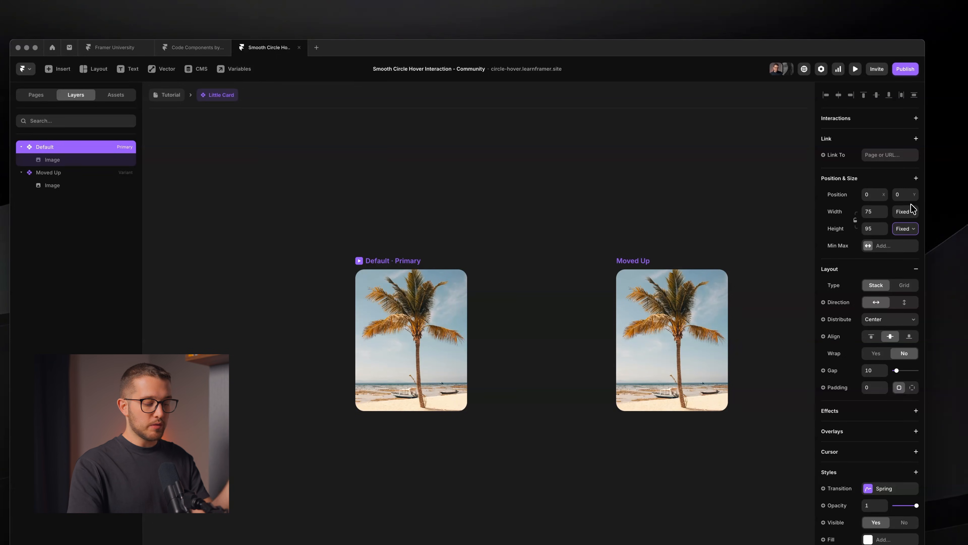
key("super+z")
key("super+z")
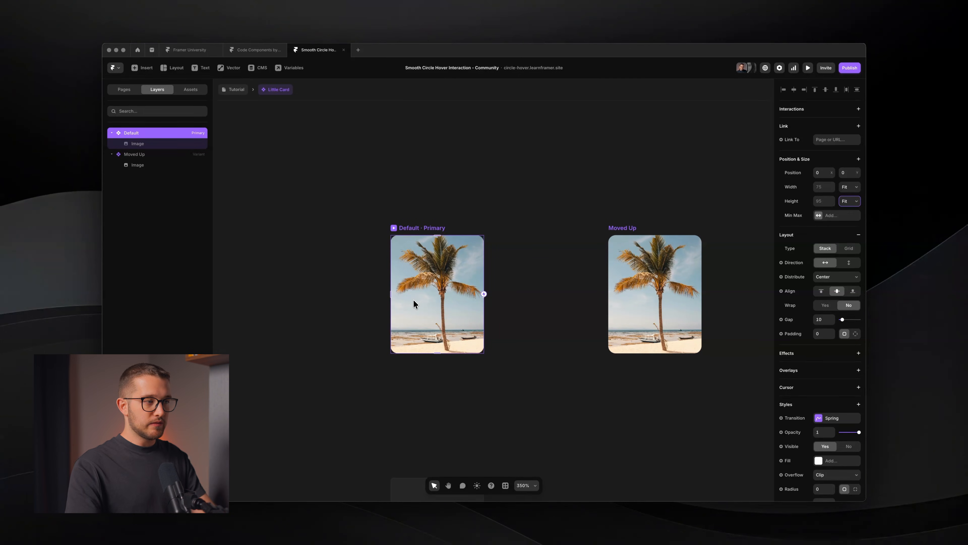
Set the Default variant's width and height sizing from Fit Content to Fixed
scroll(414, 302, "up", 5)
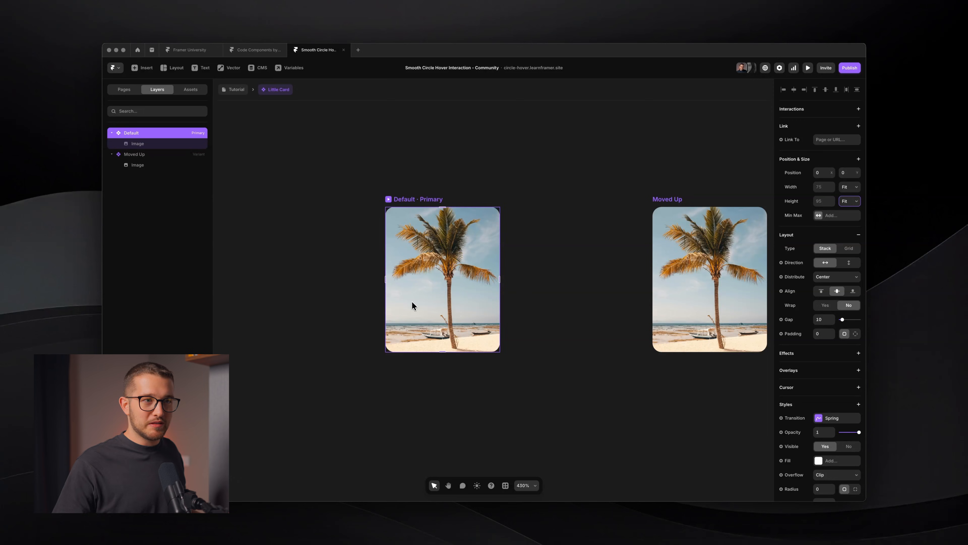
left_click(849, 187)
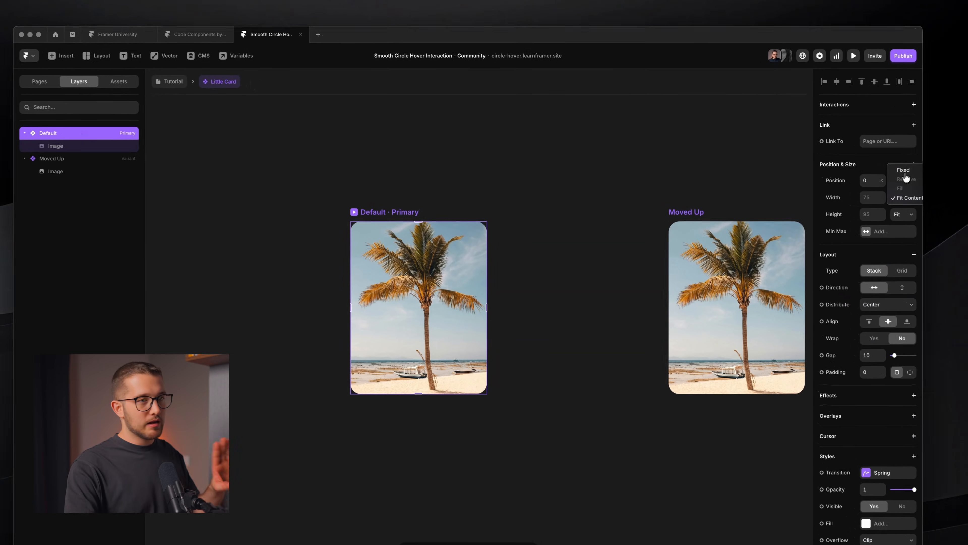
left_click(903, 170)
left_click(907, 215)
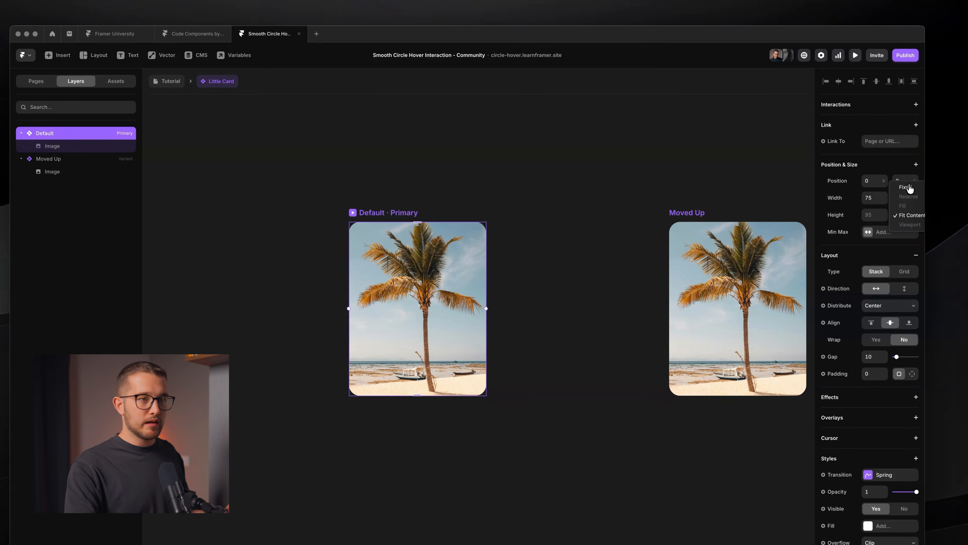
left_click(909, 187)
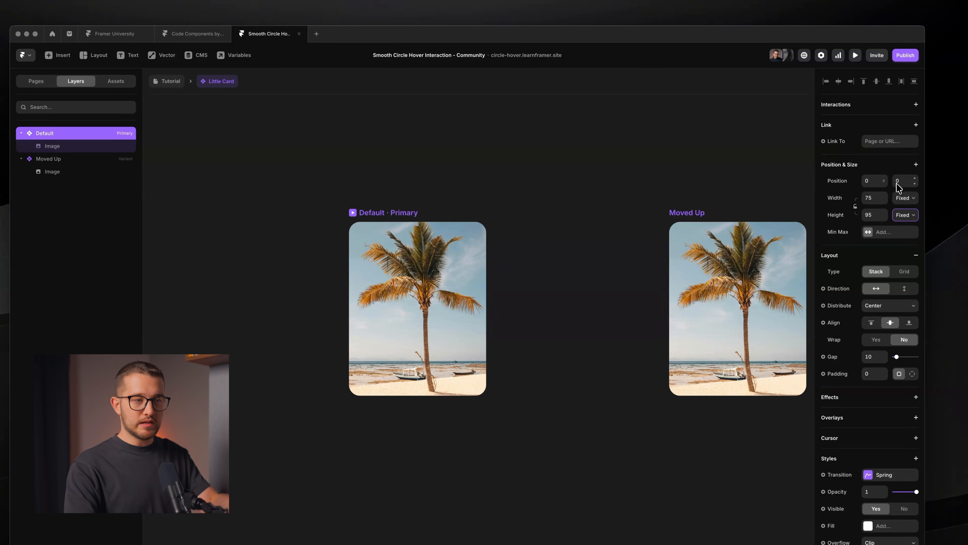
Set the position type of the image inside the Default variant to Absolute
left_click(398, 288, "super")
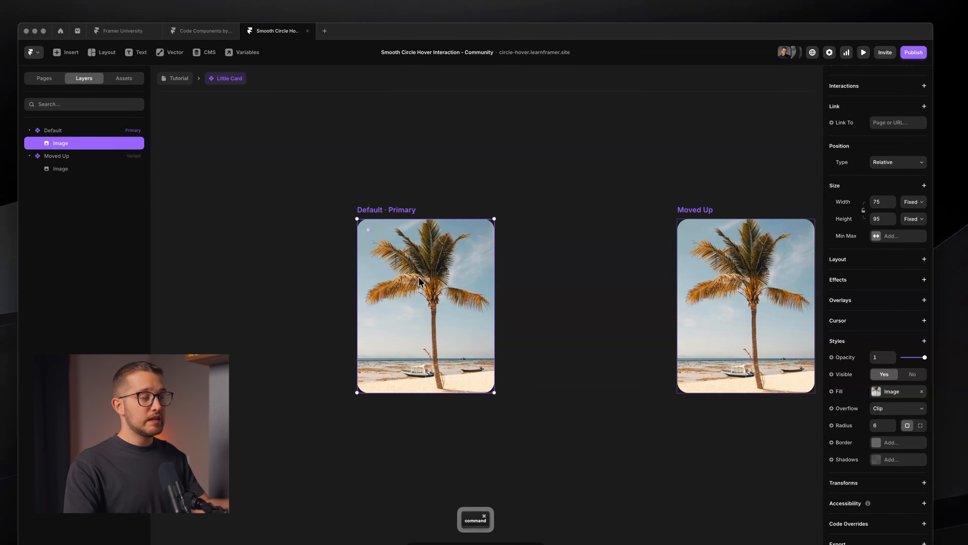
left_click(903, 162)
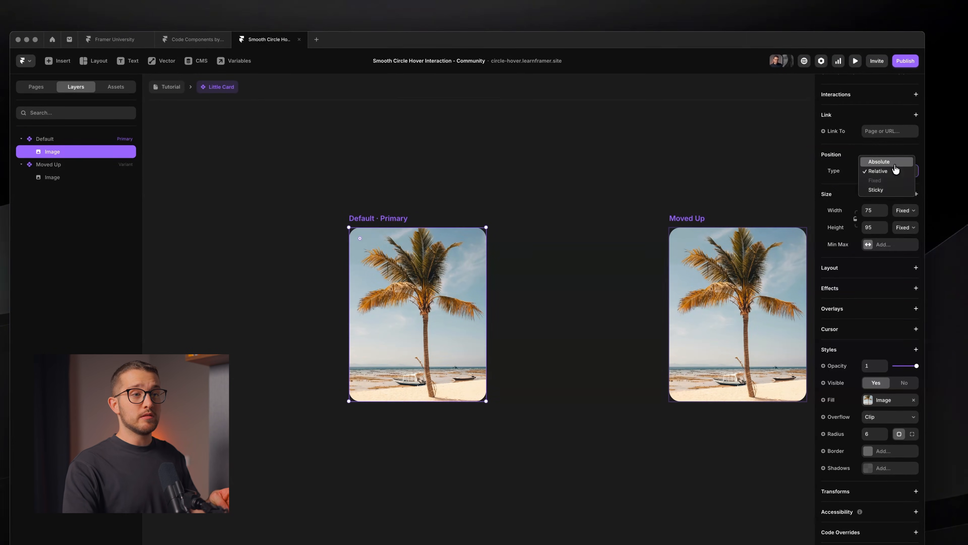
left_click(892, 162)
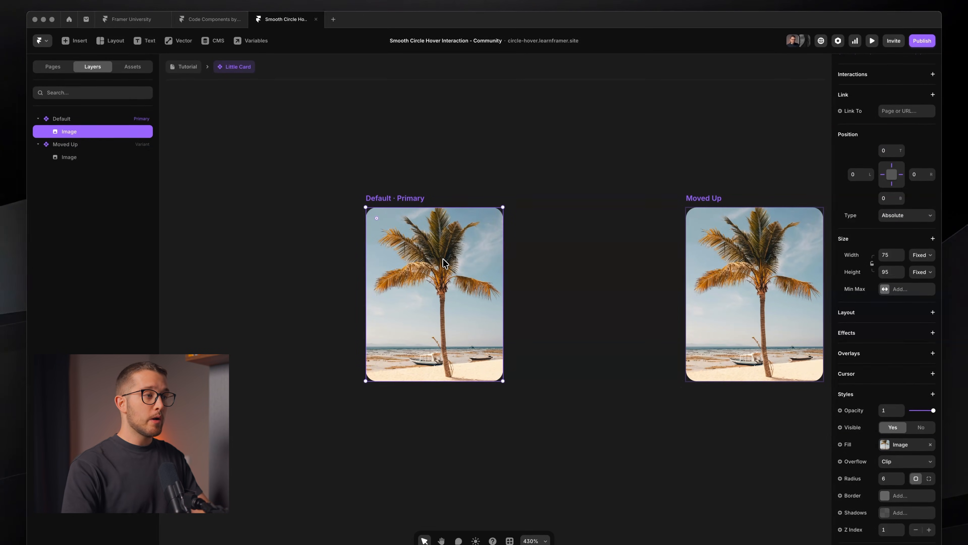
Try nudging the Default variant's image up and back down in large increments to its starting position
key("shift+Up")
key("shift+Up")
key("shift+Up")
key("shift+Up")
key("shift+Down")
key("shift+Down")
key("shift+Down")
key("shift+Down")
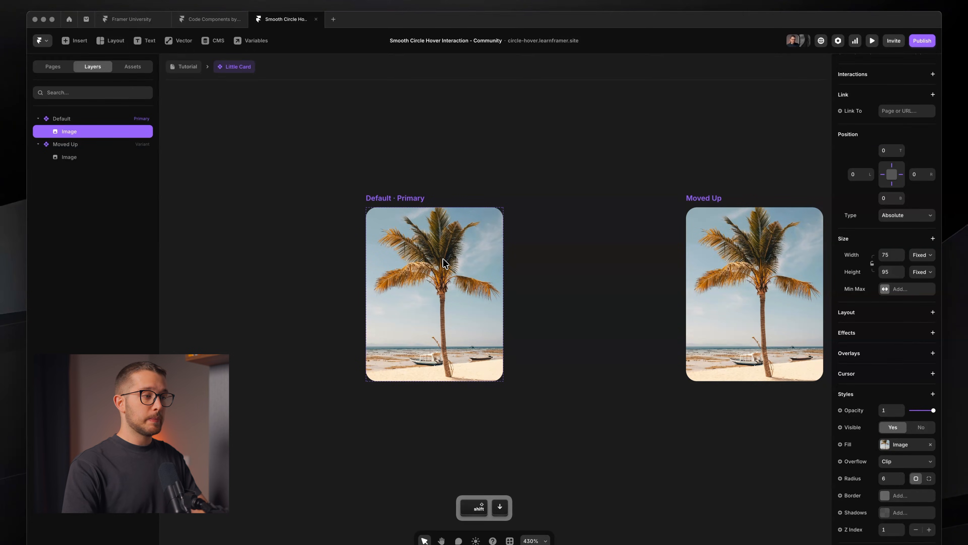
key("shift+Up")
key("shift+Up")
key("shift+Up")
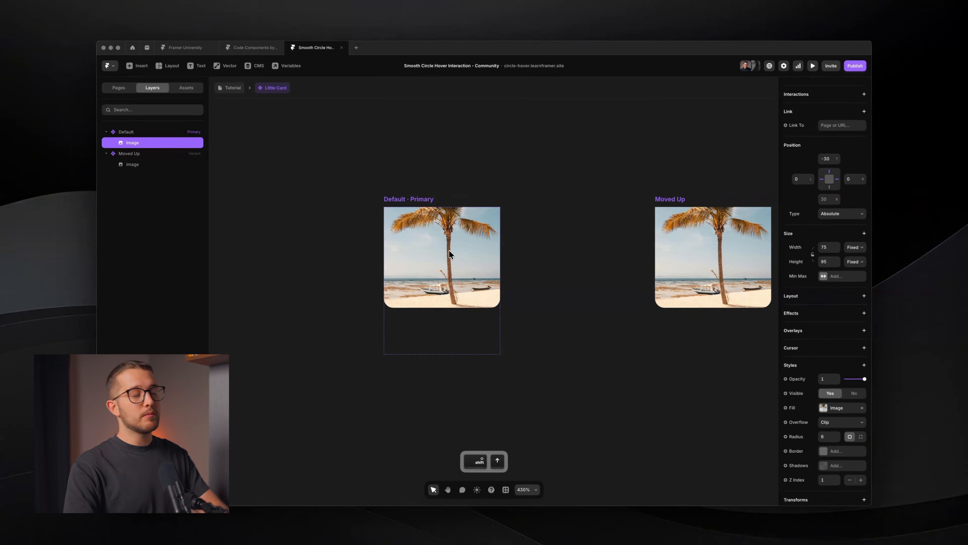
key("shift+Down")
key("shift+Down")
key("shift+Down")
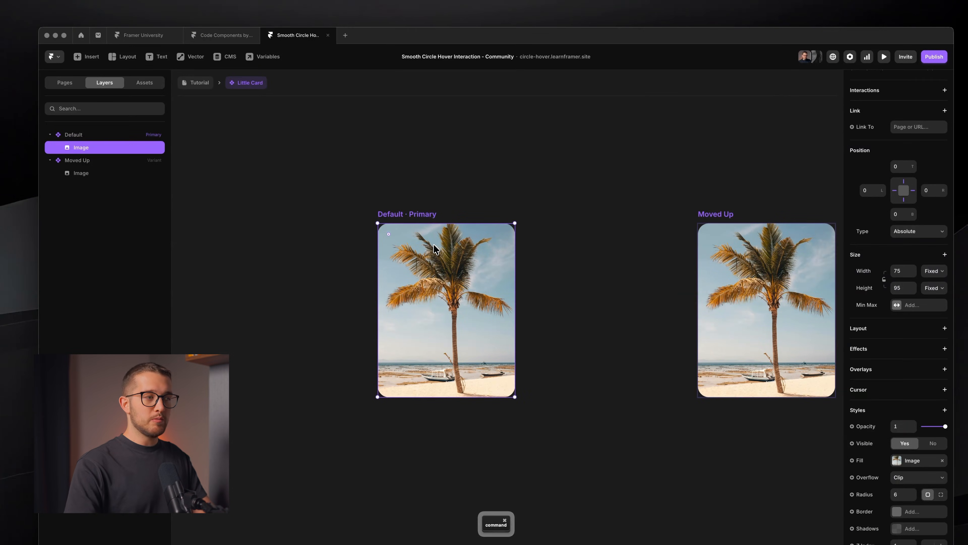
Move the Default variant's image up to a top offset of -20 and set the variant's overflow to Visible
key("shift+Up")
key("shift+Up")
left_click(433, 218)
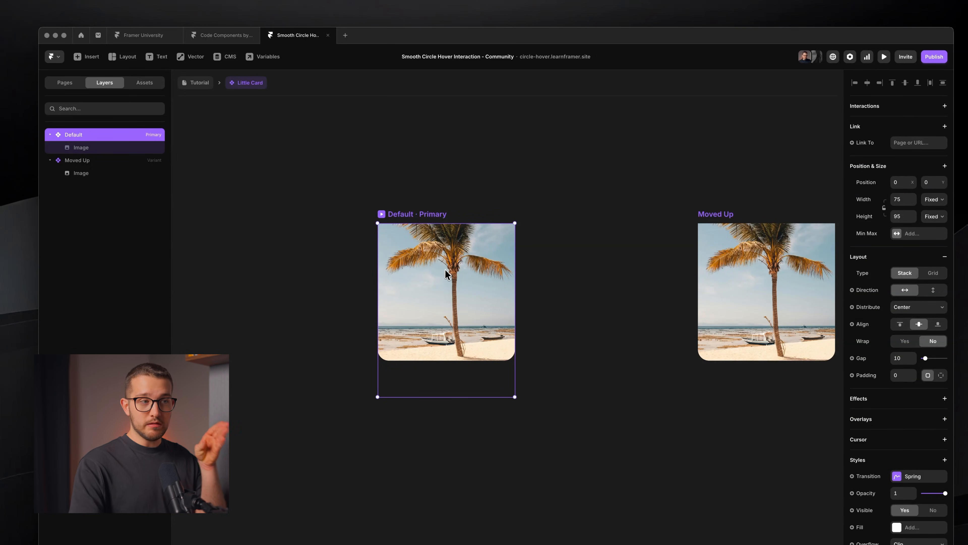
scroll(904, 429, "down", 3)
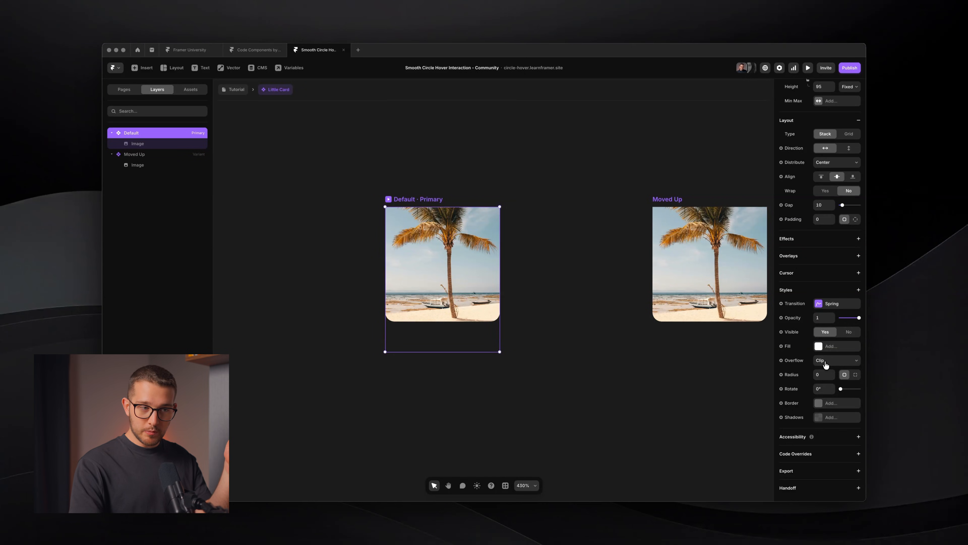
left_click(825, 365)
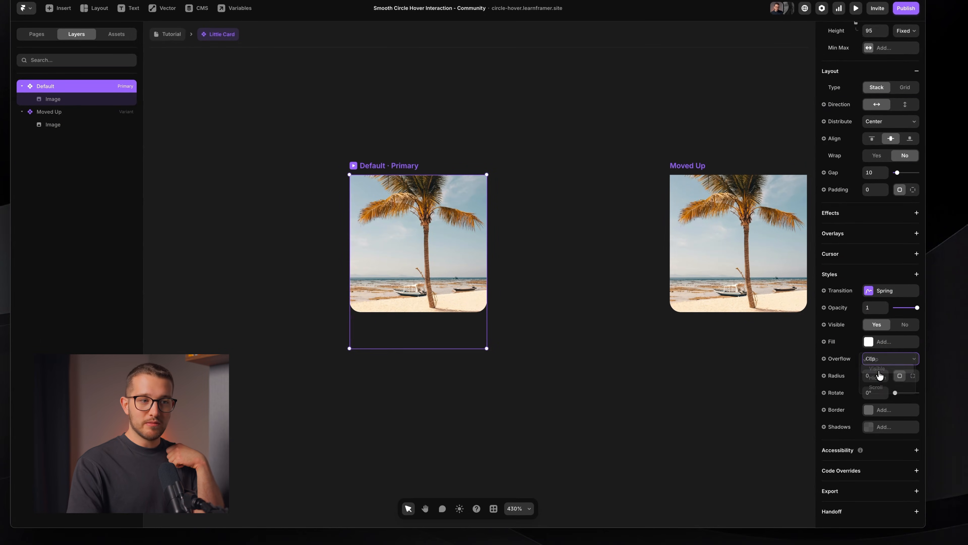
left_click(876, 368)
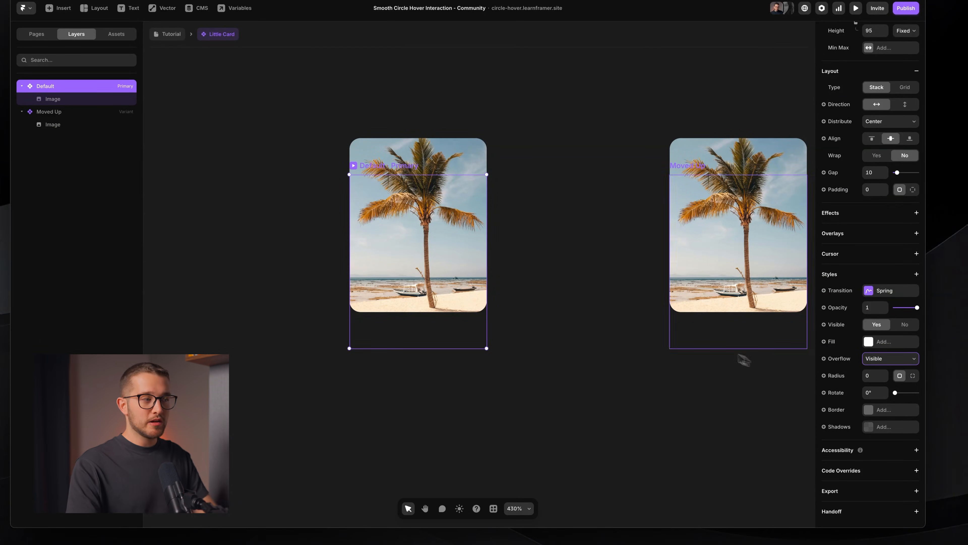
Align the Default variant's image vertically to the middle of its frame
left_click(452, 166, "alt")
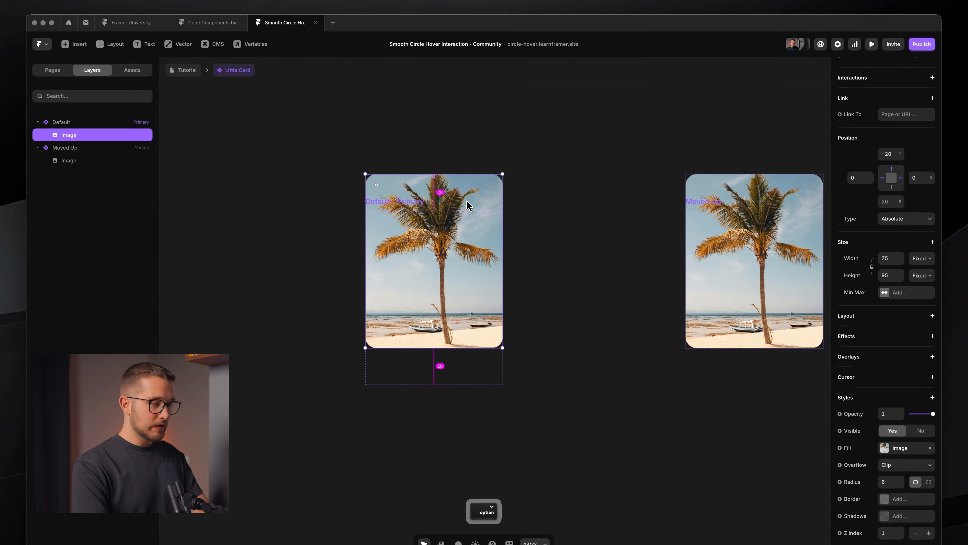
key("alt+v")
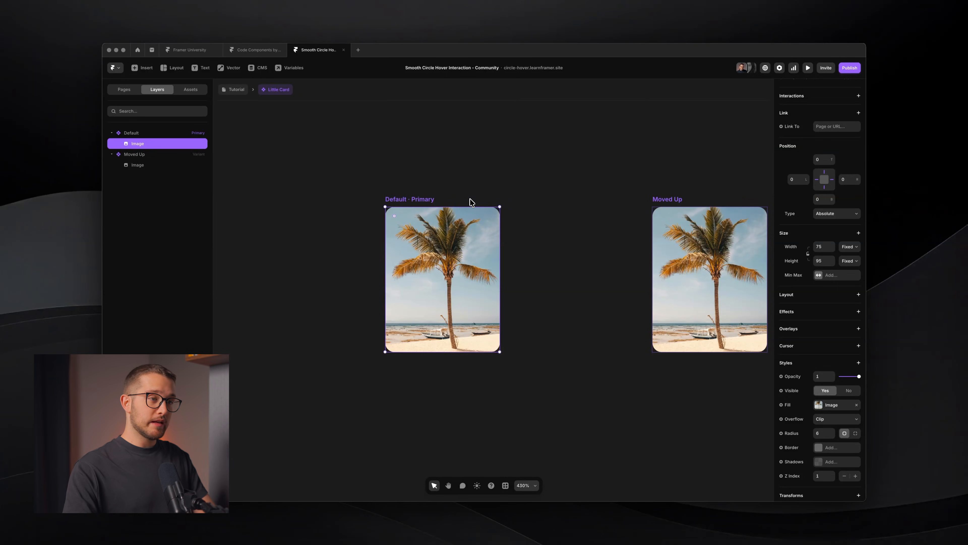
Try a 3D Rotate transform on the Moved Up variant's image with the Y rotation set to 60
scroll(602, 267, "right", 5)
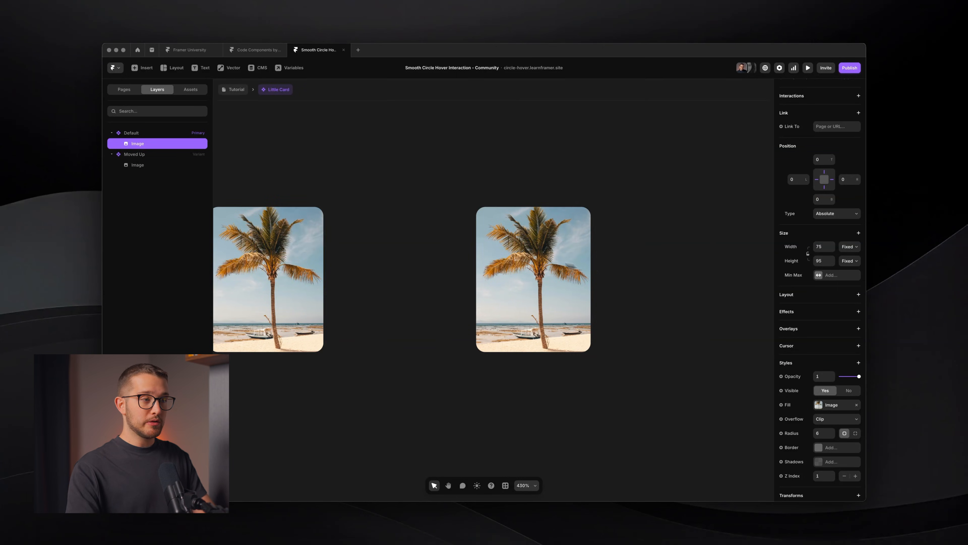
left_click(541, 256)
scroll(791, 418, "down", 3)
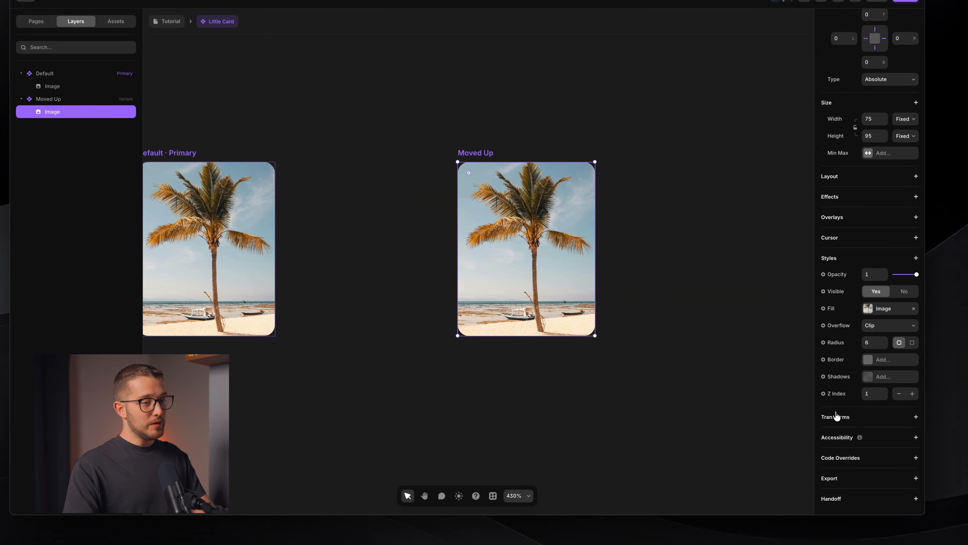
left_click(844, 416)
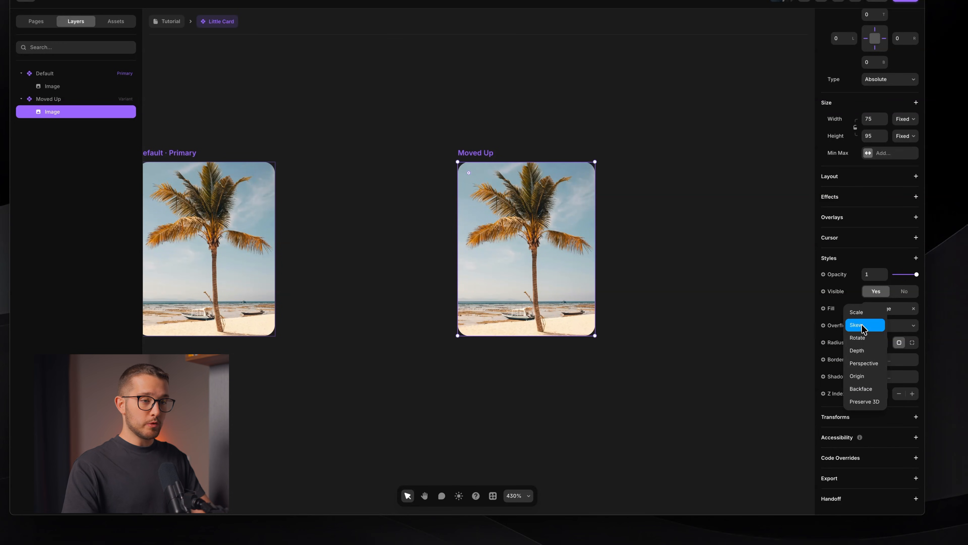
left_click(859, 338)
left_click(911, 433)
left_click(887, 450)
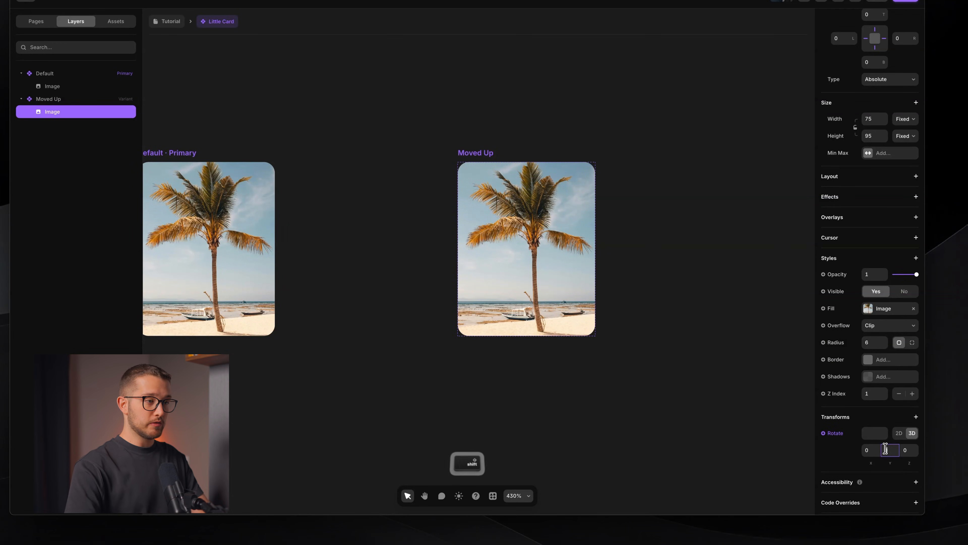
key("shift+Up")
key("shift+Up")
key("shift+Up")
key("shift+Up")
key("shift+Up")
key("shift+Up")
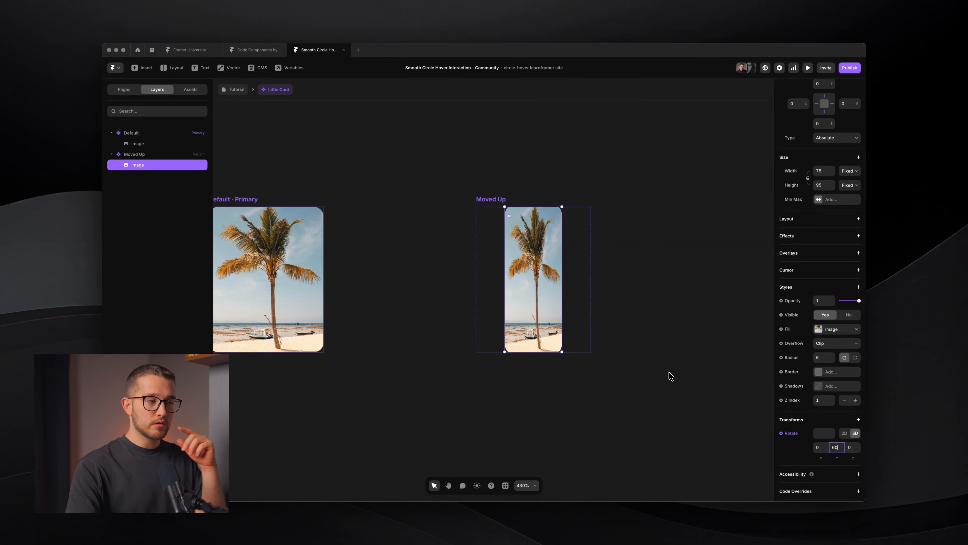
Remove the Rotate transform from the Moved Up variant's image
left_click(859, 419)
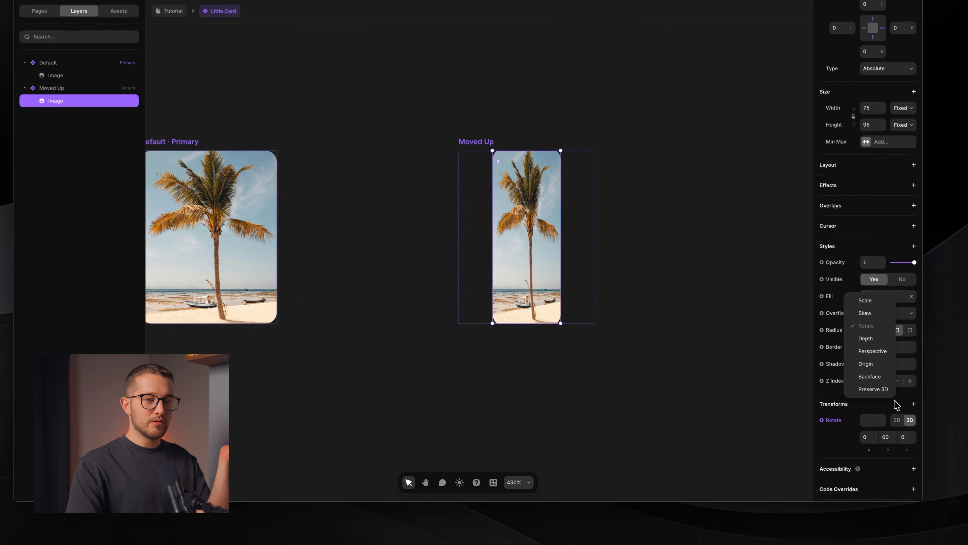
left_click(872, 351)
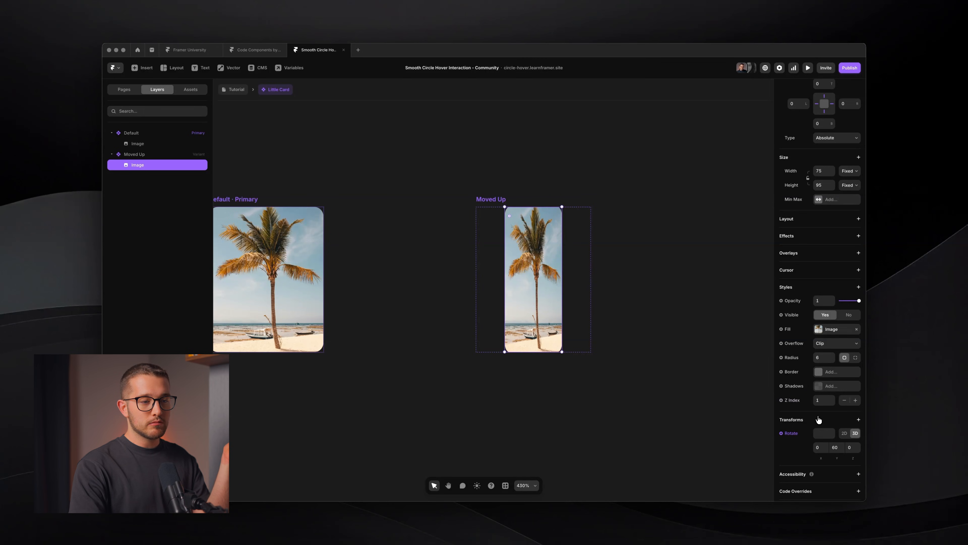
left_click(859, 419)
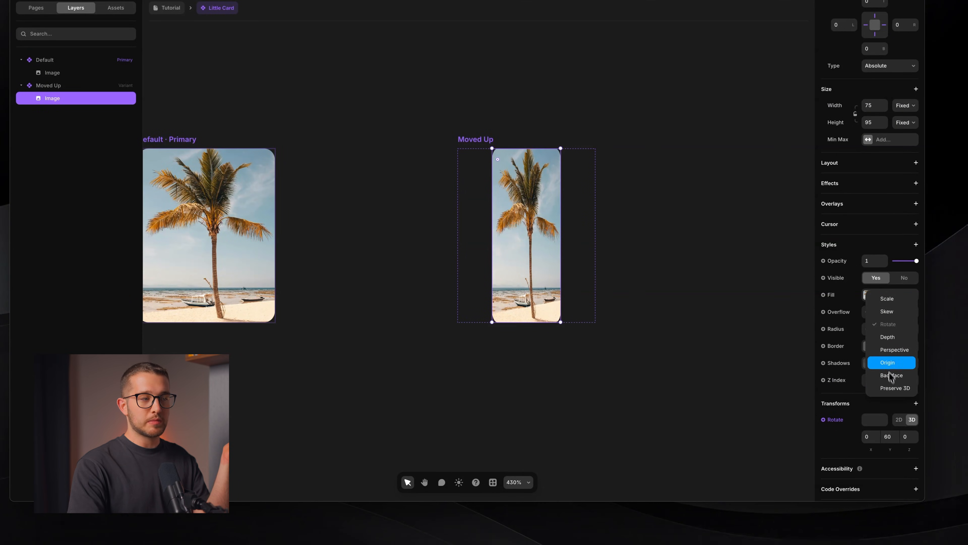
left_click(835, 419)
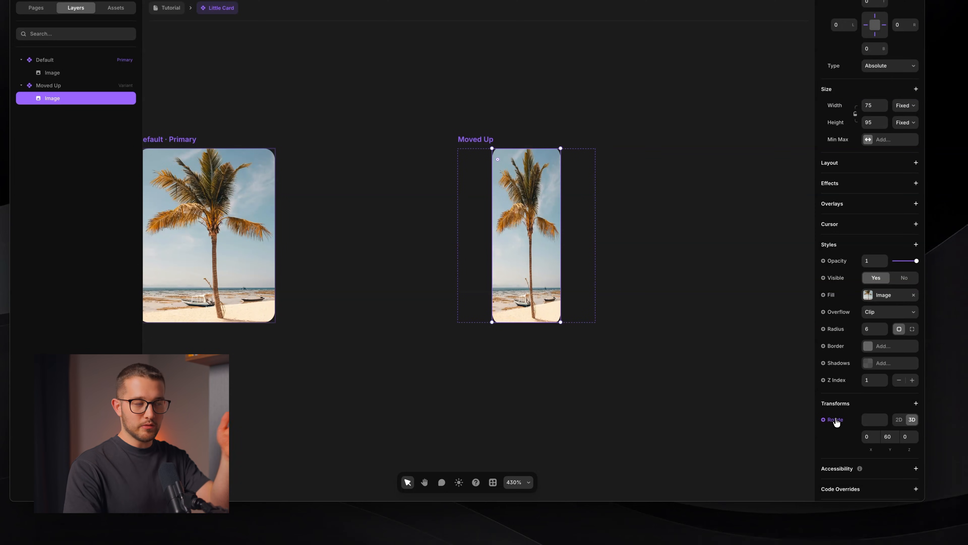
right_click(835, 421)
left_click(850, 458)
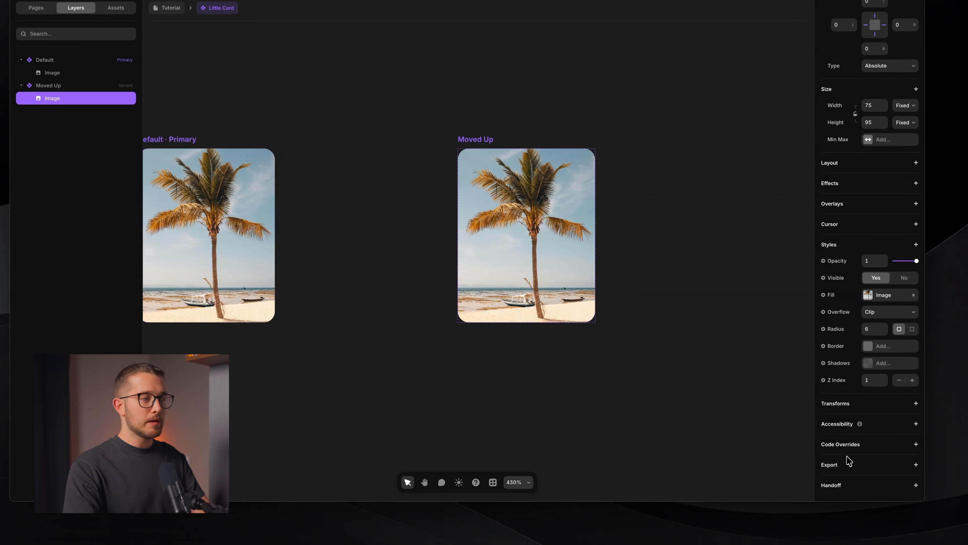
Move the image inside the Moved Up variant up to a top offset of -45
scroll(564, 370, "left", 1)
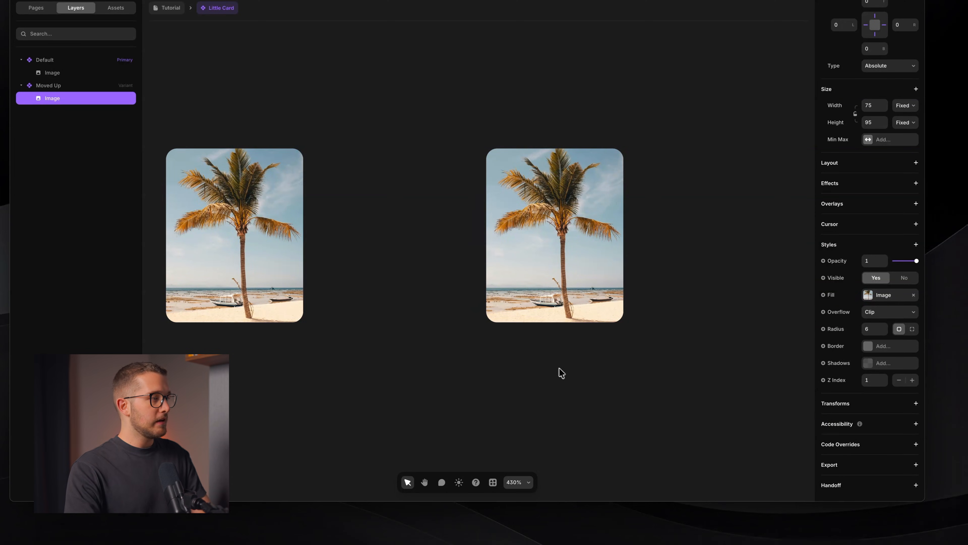
left_click(184, 123)
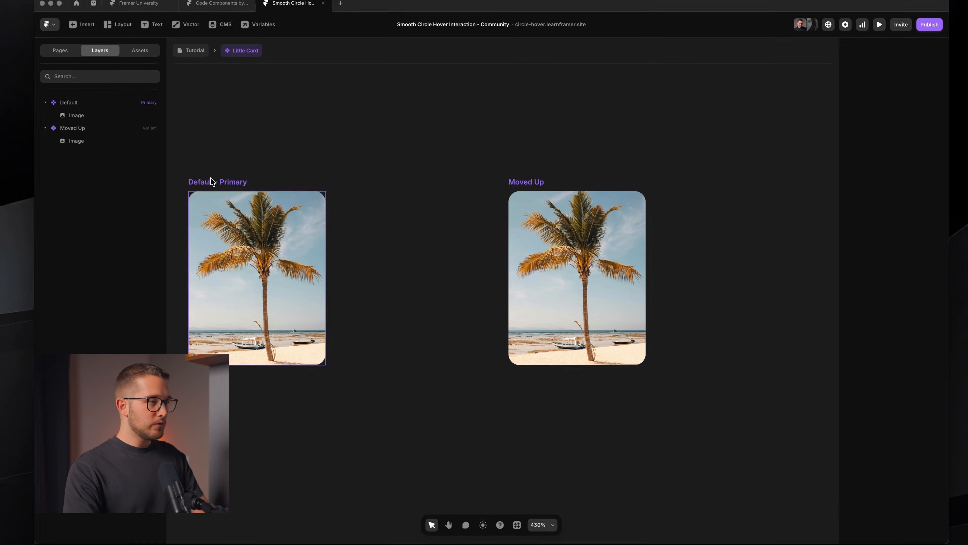
left_click(212, 182)
left_click(532, 182)
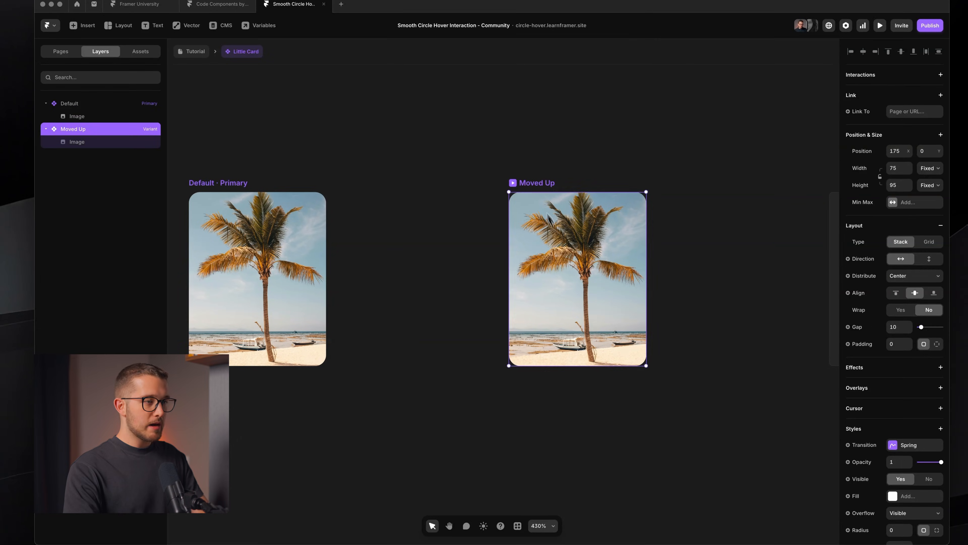
scroll(558, 237, "right", 3)
left_click(528, 263, "super")
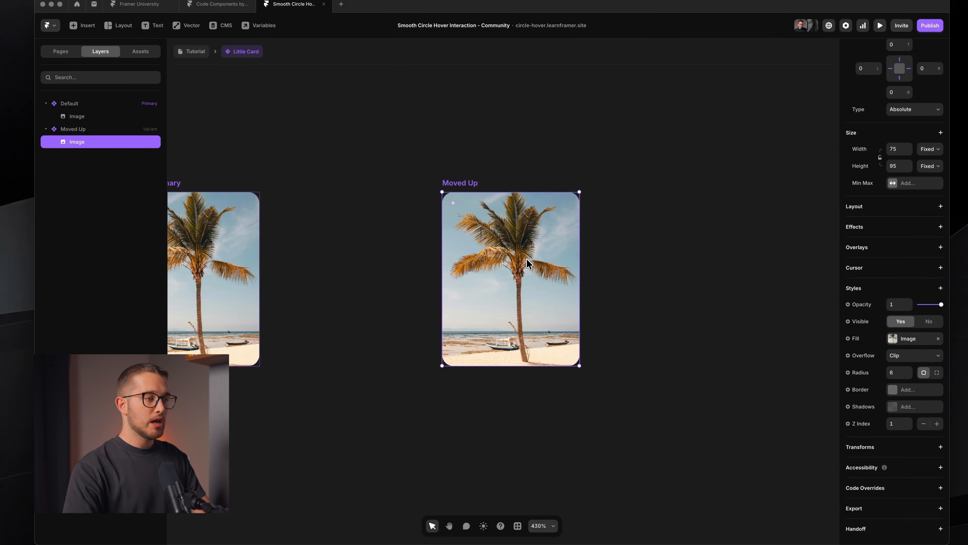
key("Up")
key("Up")
key("Up")
key("Up")
key("Up")
key("Up")
key("Up")
key("Up")
key("Up")
key("Up")
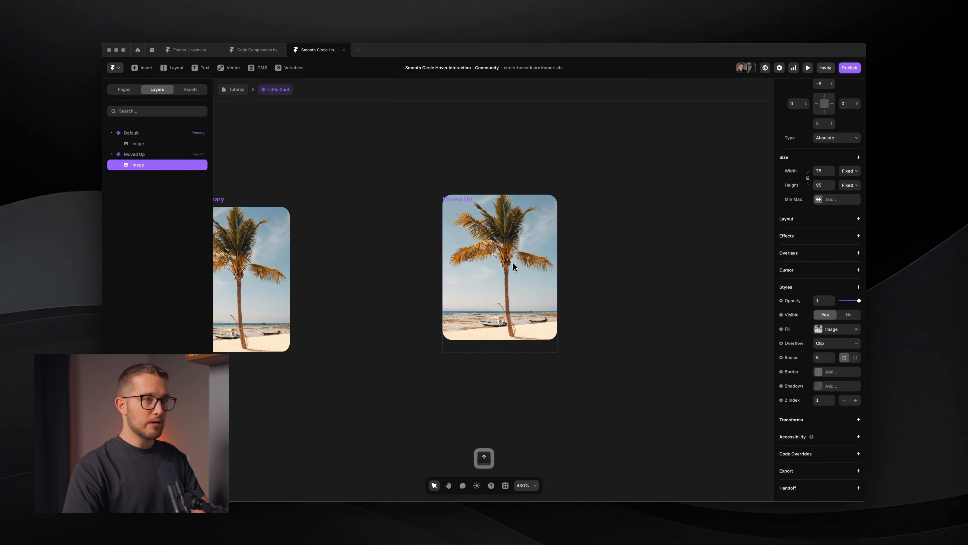
key("Up")
key("Up")
key("Up")
key("Up")
key("Up")
key("Up")
key("Up")
key("Up")
key("Up")
key("Up")
key("Up")
key("Up")
key("Up")
key("Up")
key("Up")
key("Up")
key("Up")
key("Up")
key("Up")
key("Up")
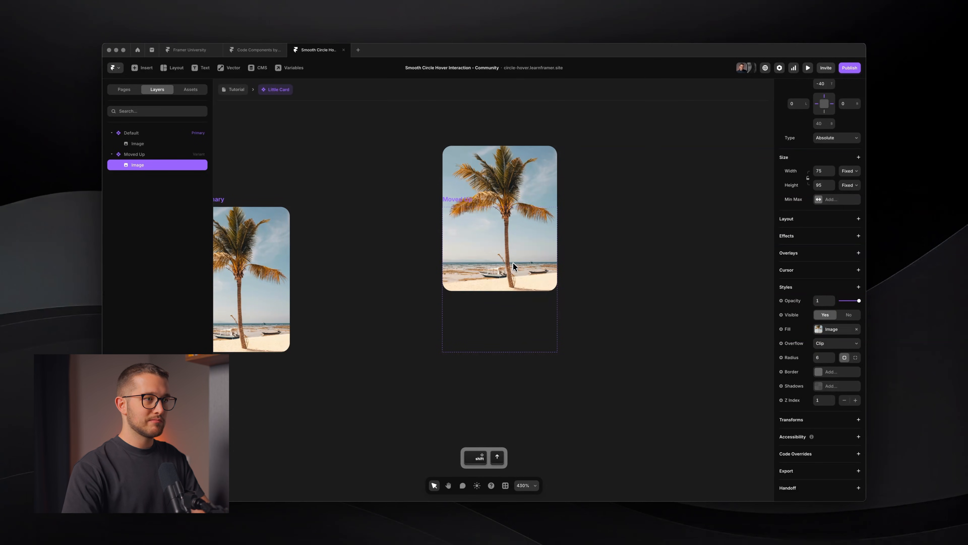
key("Up")
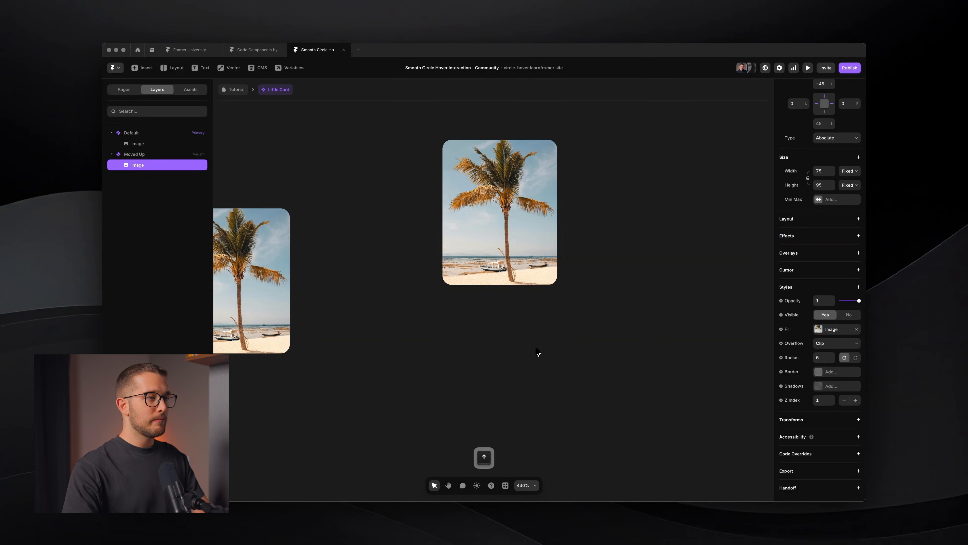
Add a Perspective transform to the Moved Up variant's image
scroll(488, 320, "up", 1)
scroll(489, 320, "left", 2)
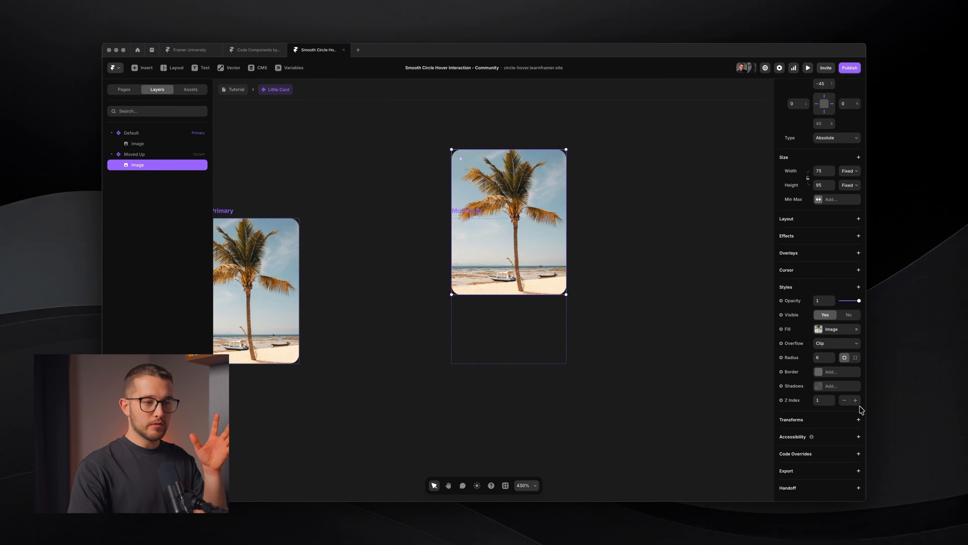
left_click(859, 419)
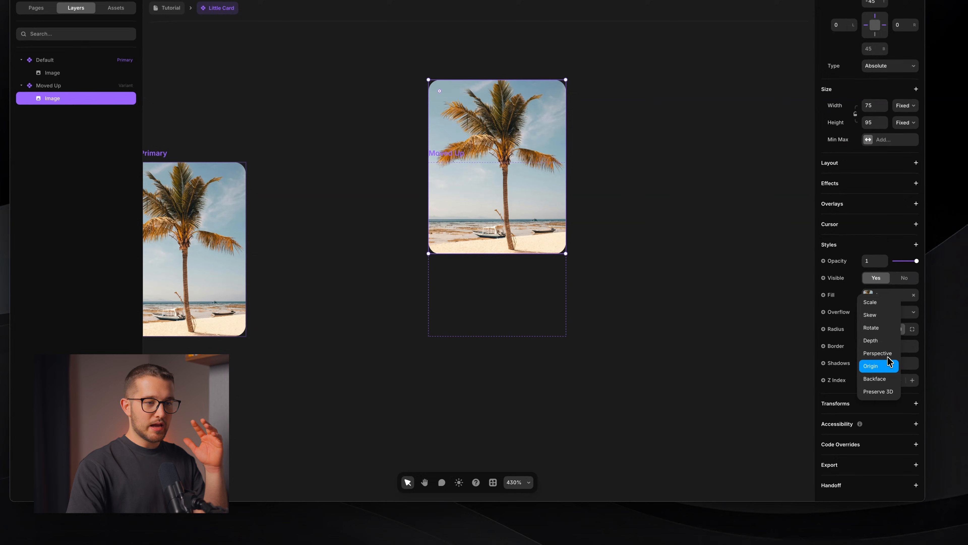
left_click(885, 353)
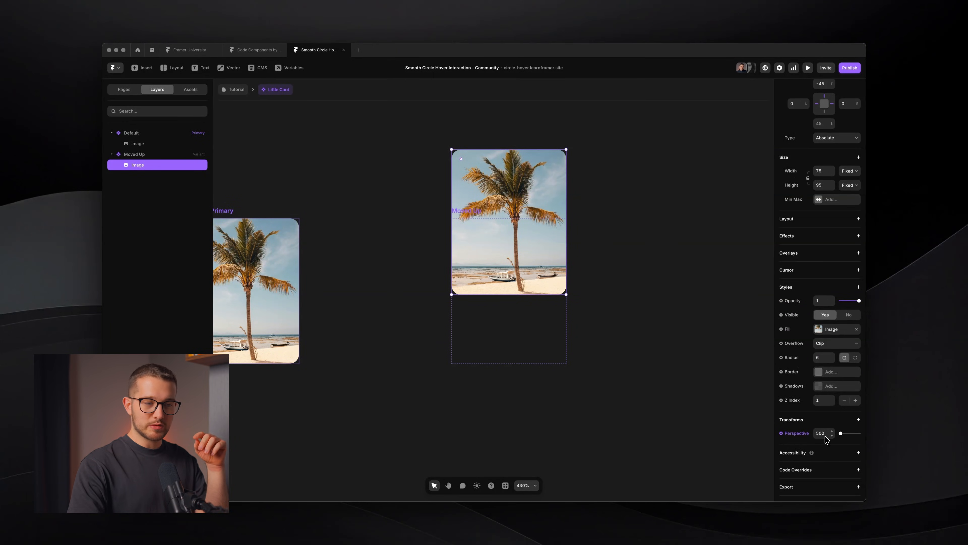
Add a 3D Rotate transform to the Moved Up variant's image and set its Y rotation to 240
left_click(858, 419)
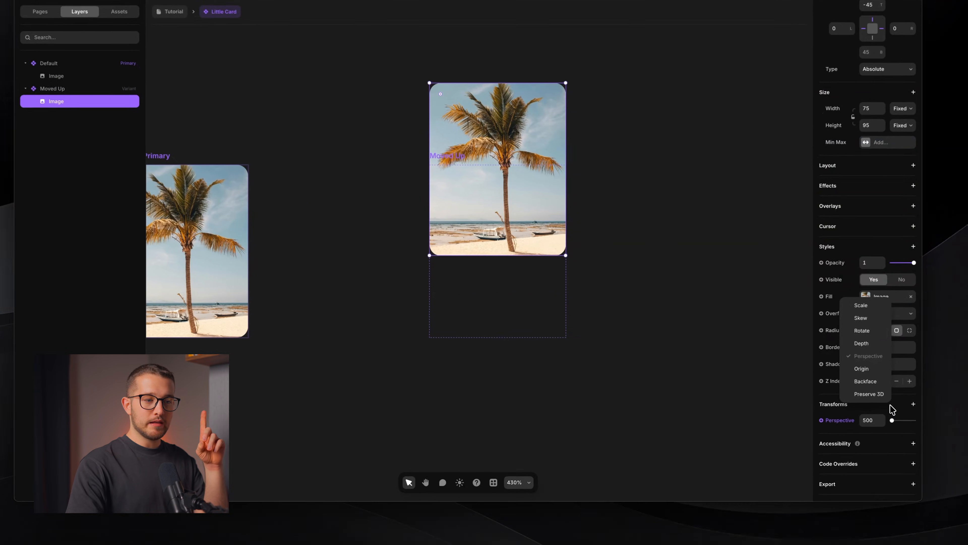
left_click(876, 337)
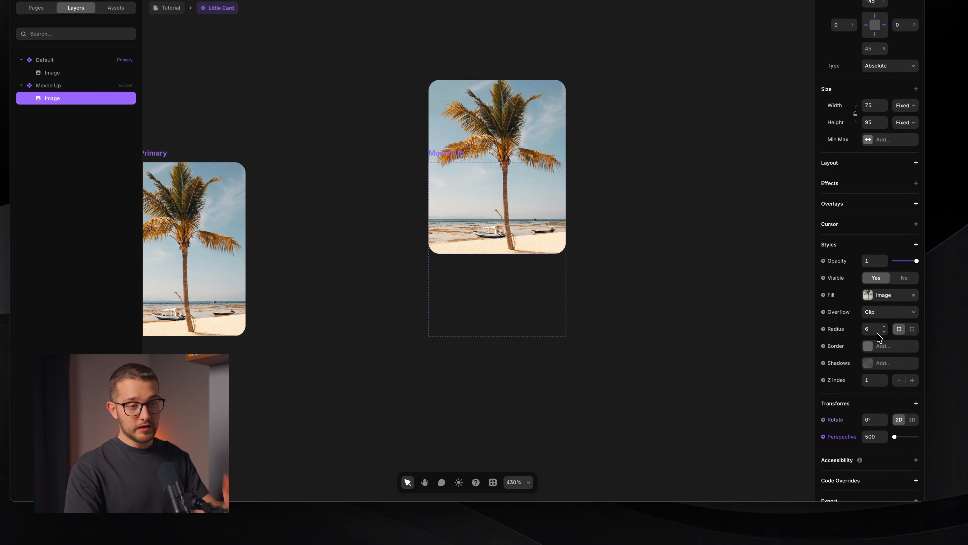
left_click(911, 420)
key("shift+Up")
key("shift+Up")
key("shift+Up")
key("shift+Up")
key("shift+Up")
key("shift+Up")
key("shift+Up")
key("shift+Up")
key("shift+Up")
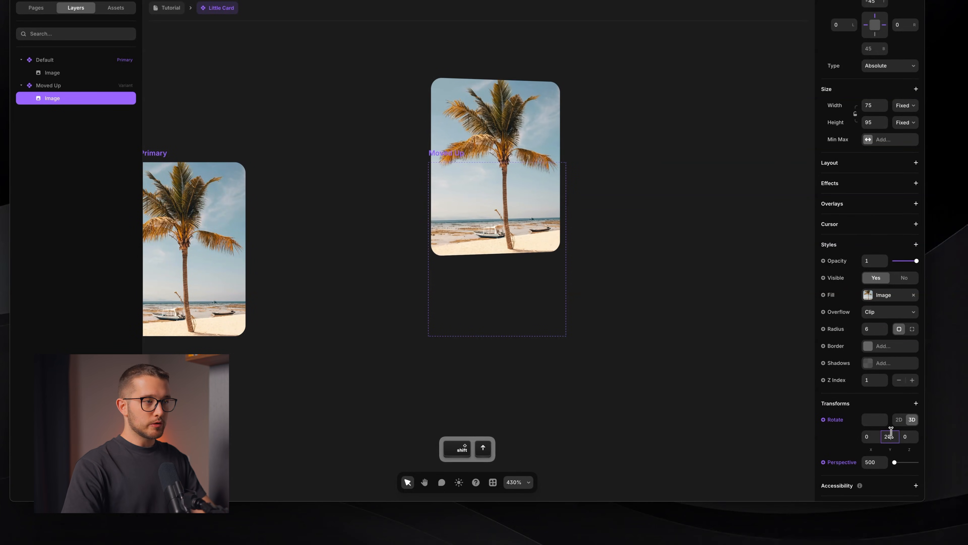
key("shift+Up")
key("shift+Up")
key("shift+Up")
key("shift+Up")
key("shift+Up")
key("shift+Up")
key("shift+Up")
key("shift+Up")
key("shift+Up")
key("shift+Up")
key("shift+Up")
key("shift+Up")
key("shift+Up")
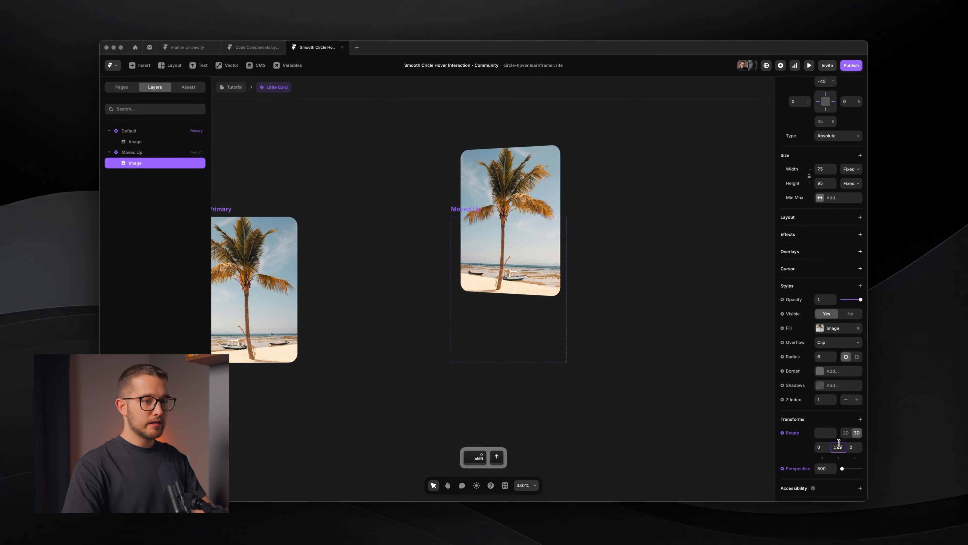
key("shift+Up")
key("shift+Up")
key("shift+Up")
key("shift+Up")
key("shift+Down")
key("shift+Down")
key("shift+Down")
key("shift+Down")
key("shift+Down")
key("shift+Down")
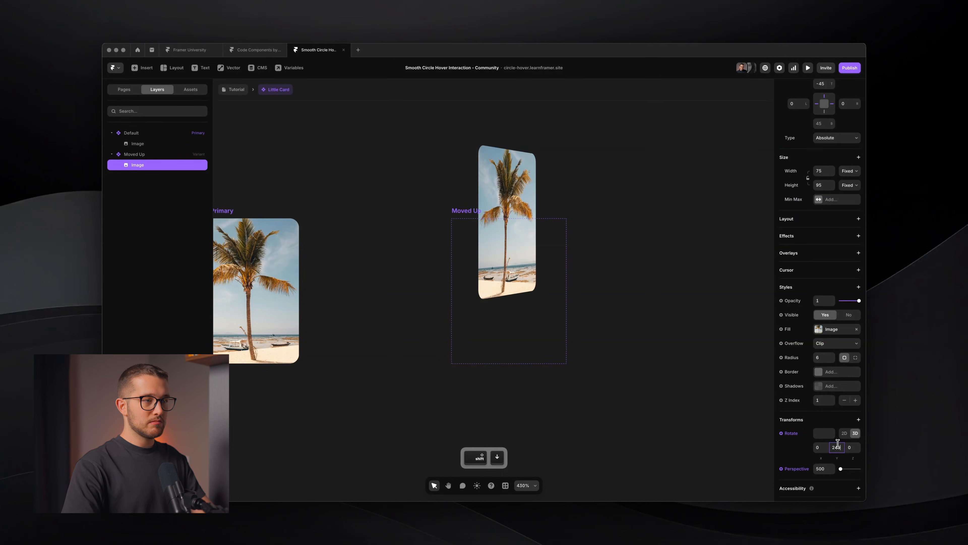
Set the X rotation of the Moved Up variant's image to 20
left_click(823, 447)
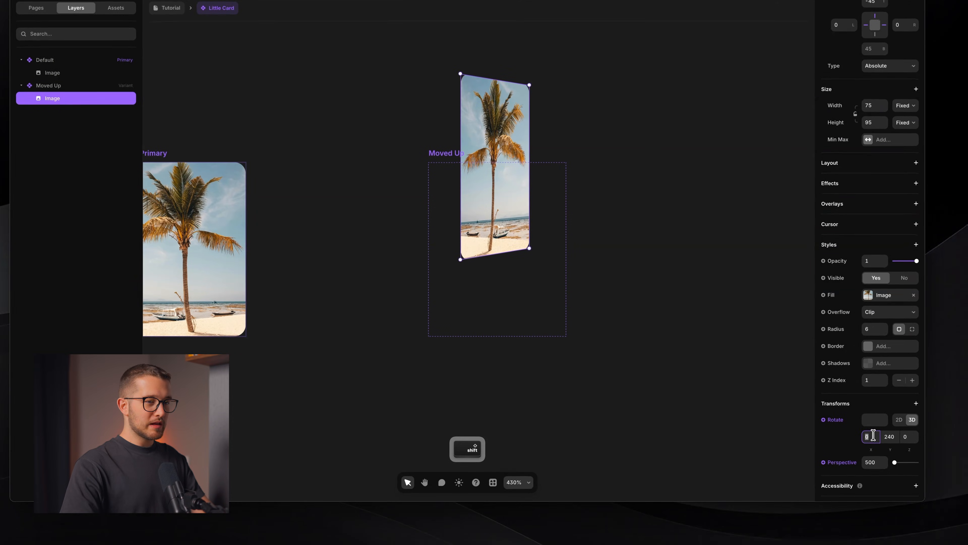
key("shift+Up")
key("shift+Up")
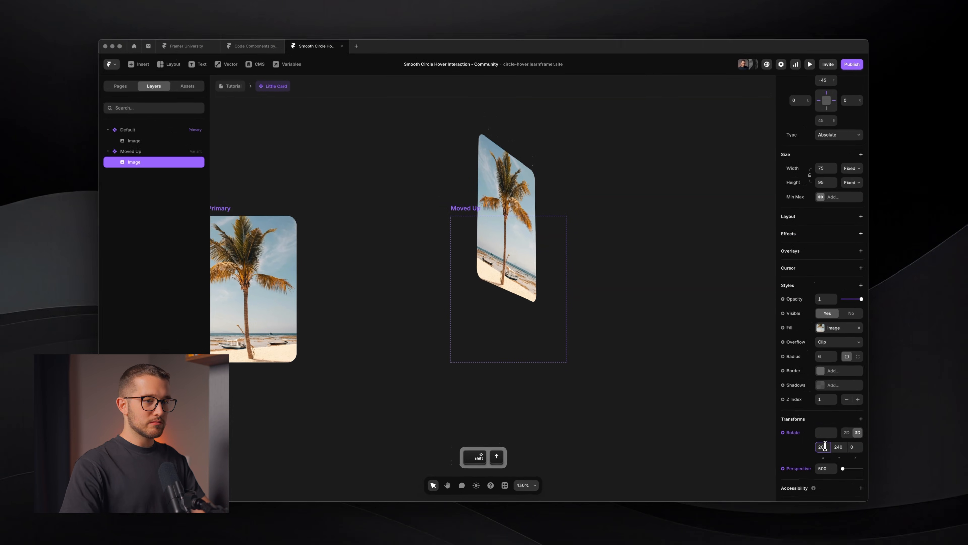
key("shift+Up")
key("shift+Down")
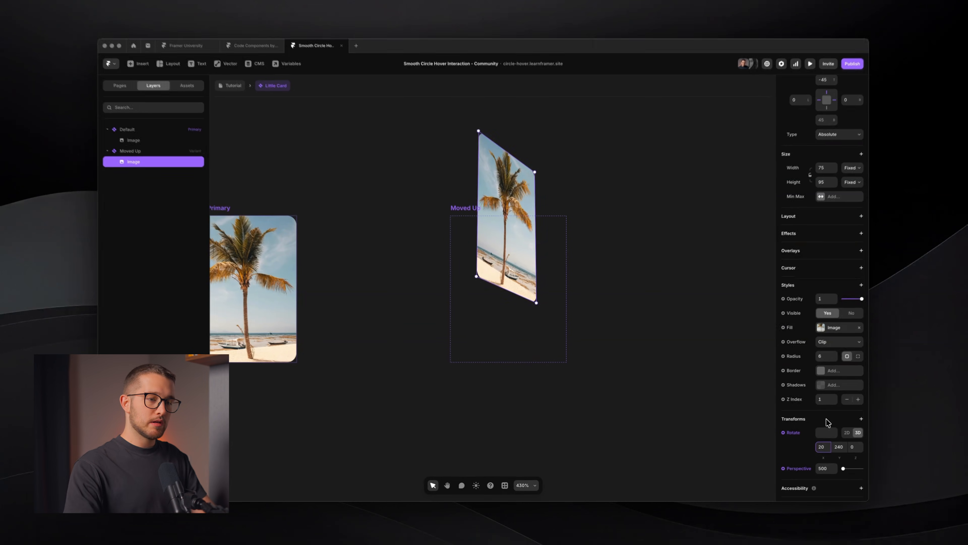
Add a Scale transform of 1.3 to the Moved Up variant's image
left_click(861, 418)
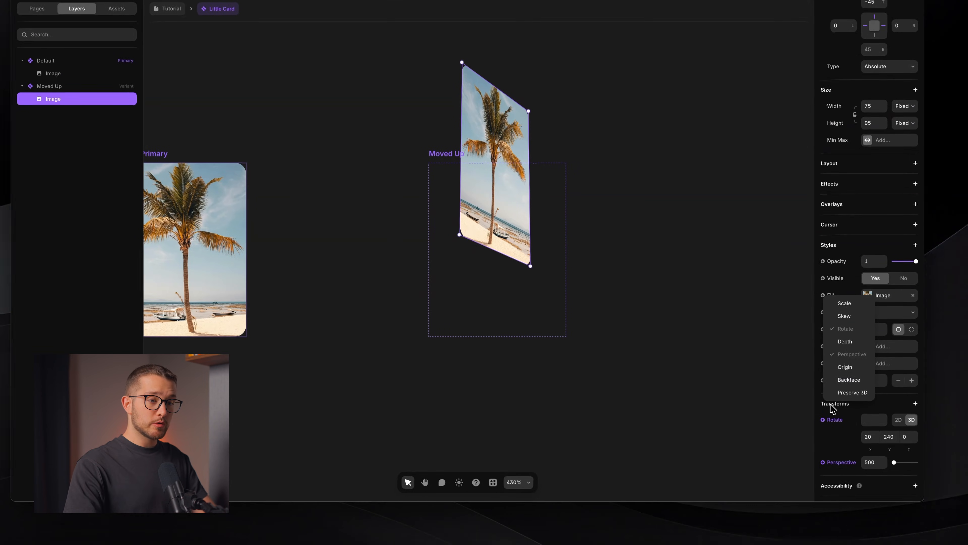
left_click(855, 304)
type(".1")
key("Return")
key("BackSpace")
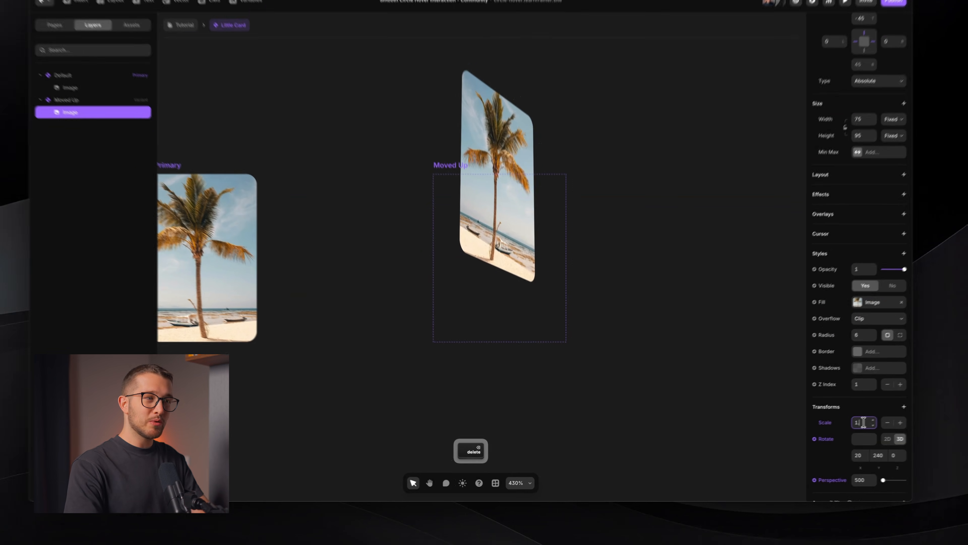
type("2")
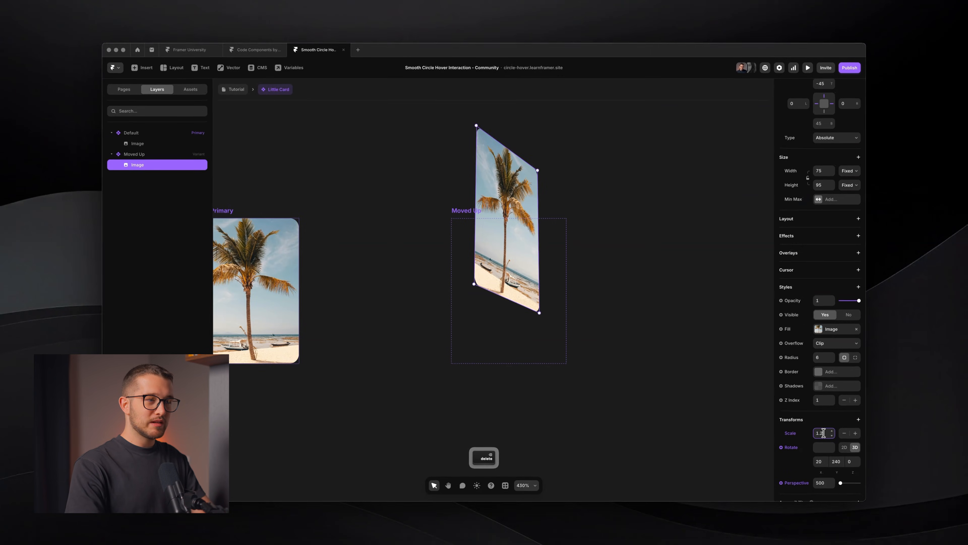
key("Return")
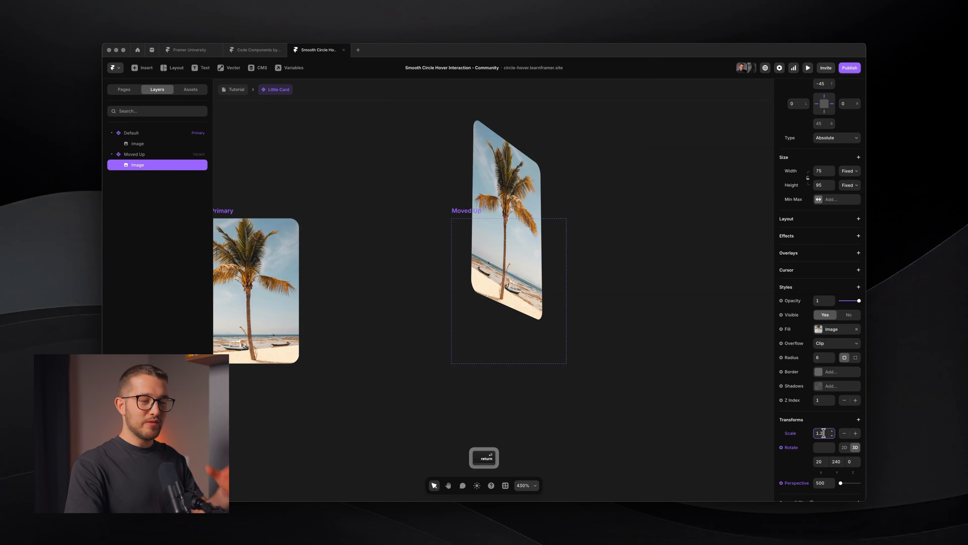
type("3")
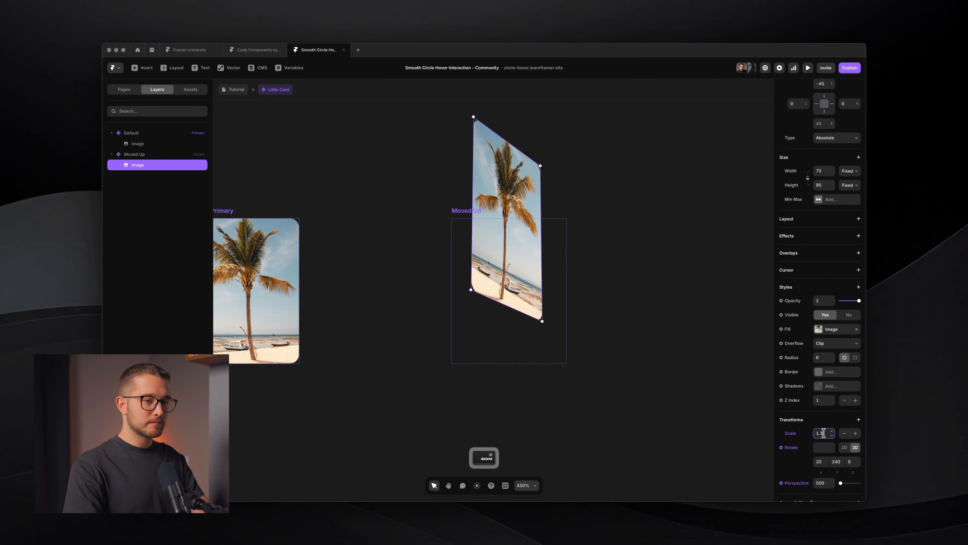
key("Return")
left_click(690, 429)
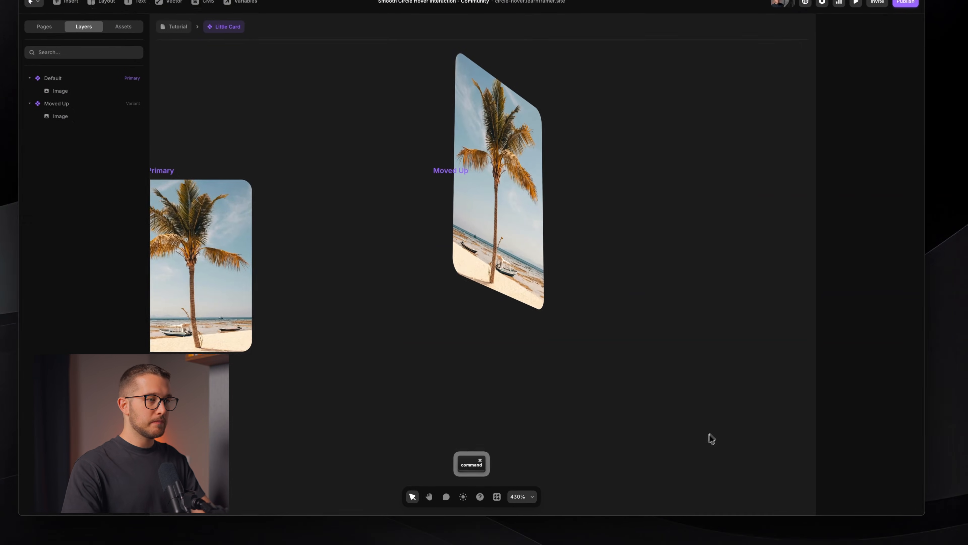
Connect the Default variant to the Moved Up variant with a Mouse Enter interaction
scroll(682, 432, "down", 5)
left_click_drag(711, 431, 602, 330)
left_click(545, 229)
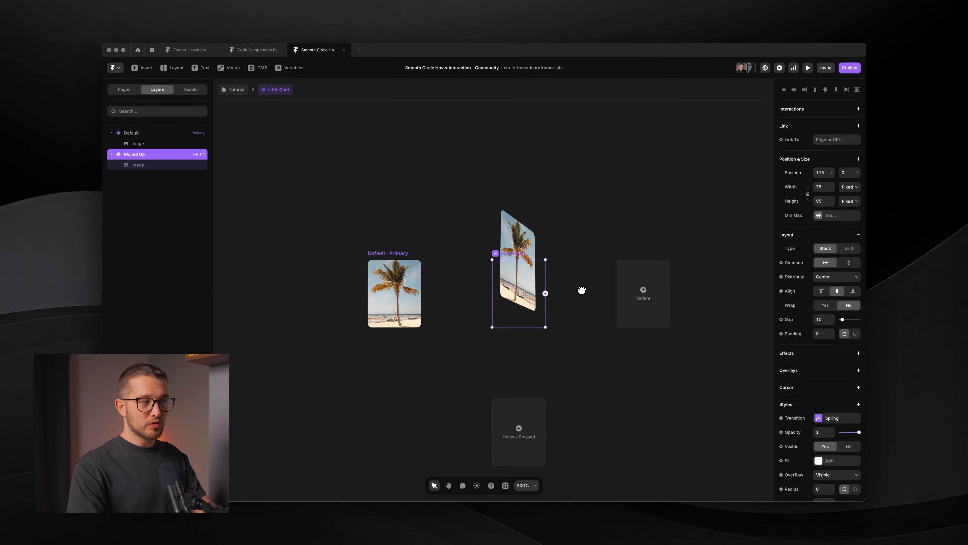
left_click(392, 253)
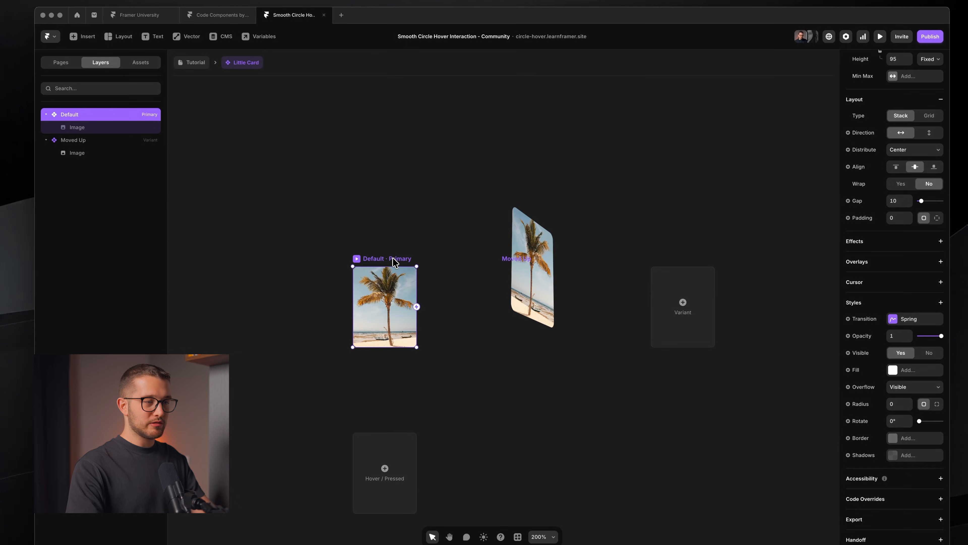
key("super")
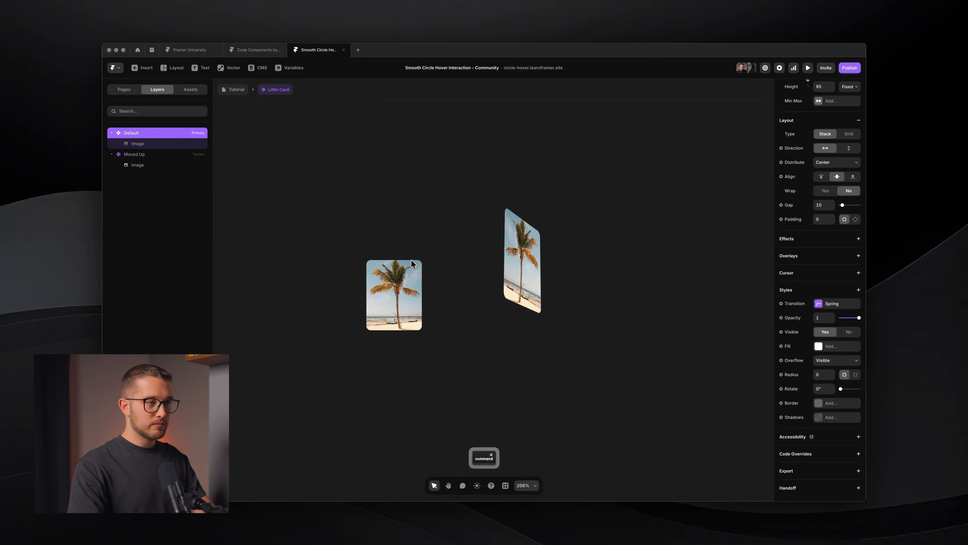
scroll(410, 298, "up", 5)
scroll(412, 301, "down", 2)
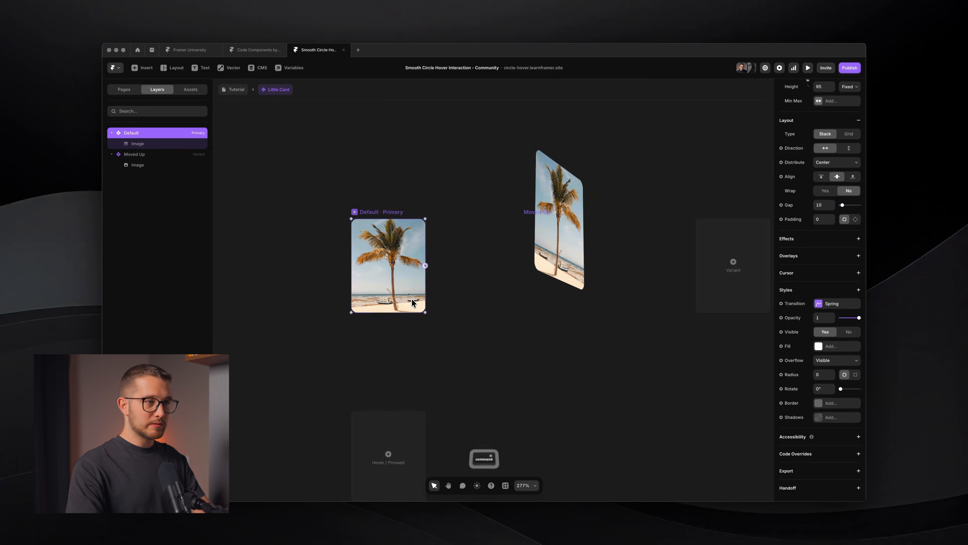
scroll(412, 298, "up", 2)
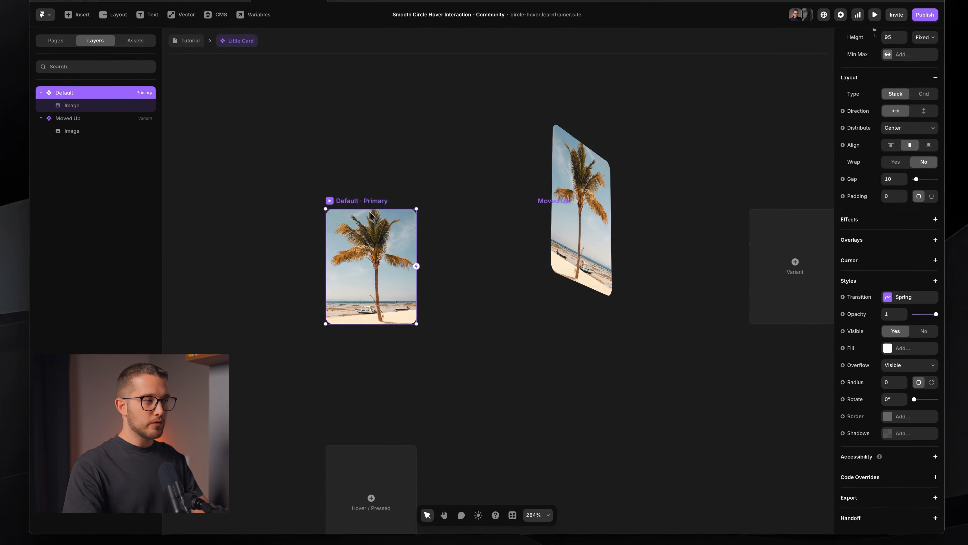
left_click_drag(415, 267, 416, 268)
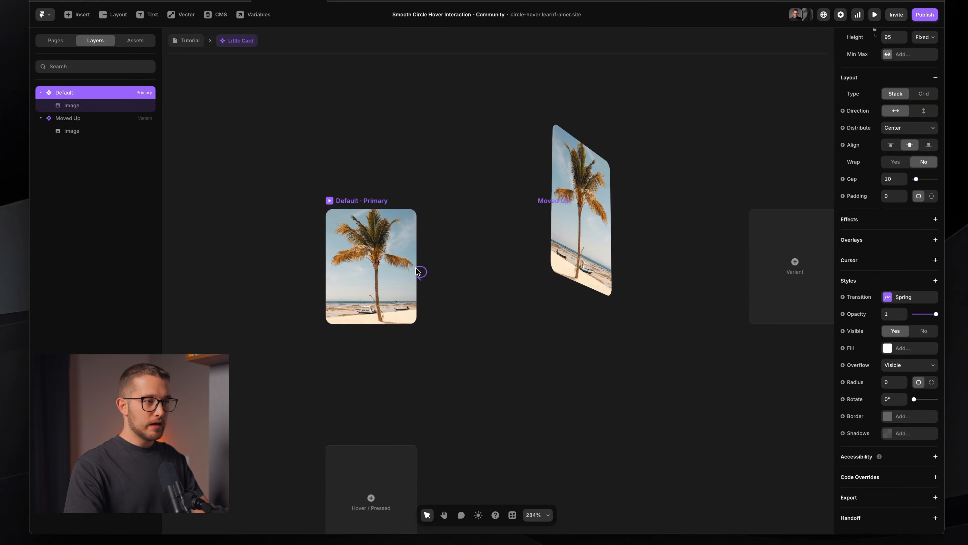
key("Escape")
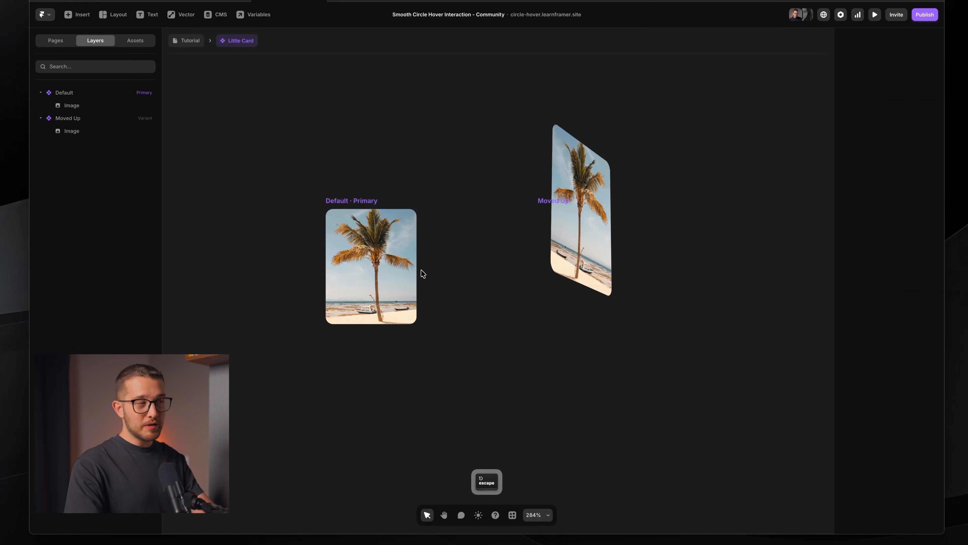
left_click(394, 240)
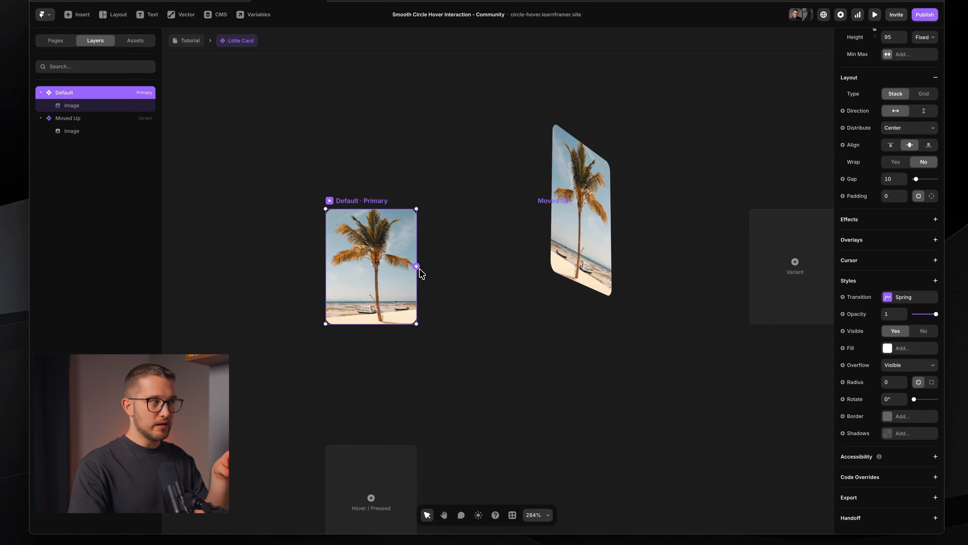
left_click_drag(416, 267, 551, 264)
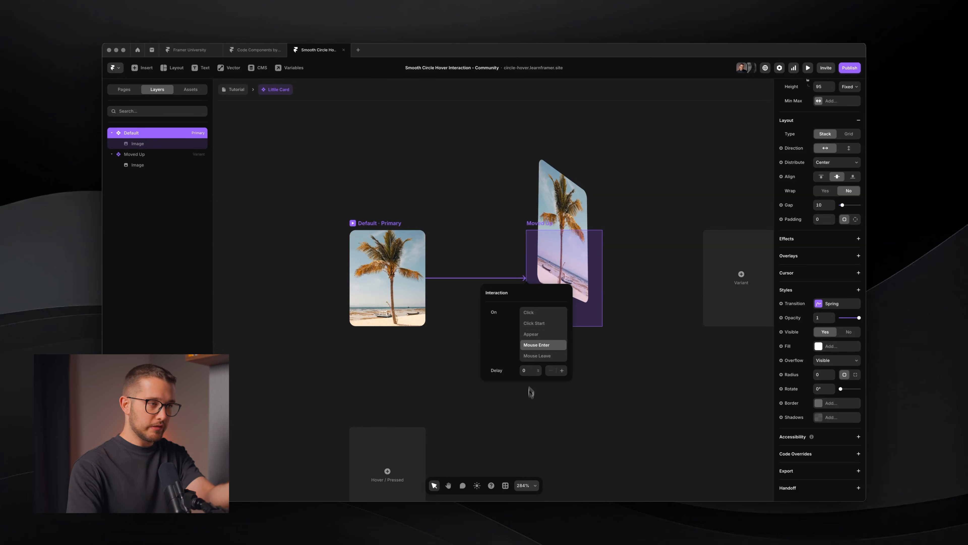
left_click(537, 344)
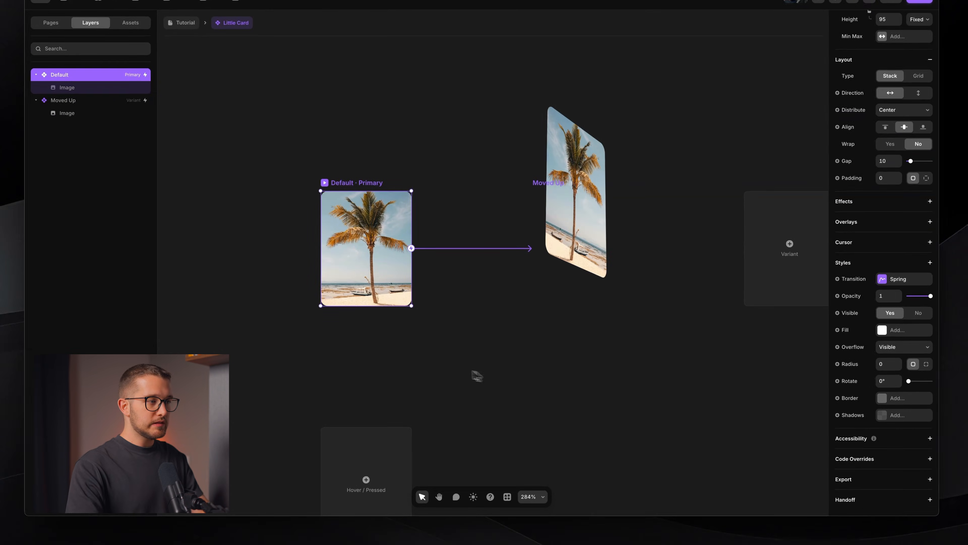
Preview the card's hover interaction, reload the preview to replay it, and return to the component canvas
key("super+p")
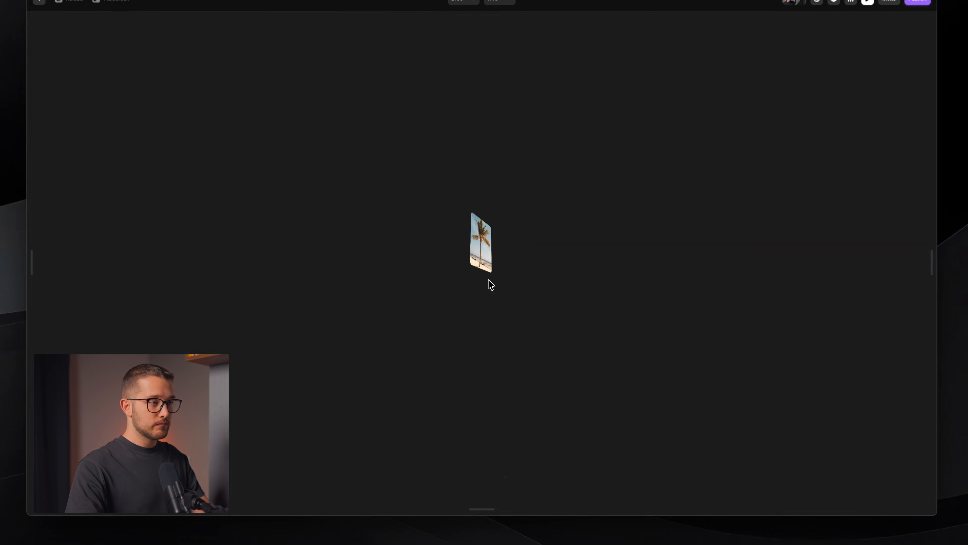
key("super+r")
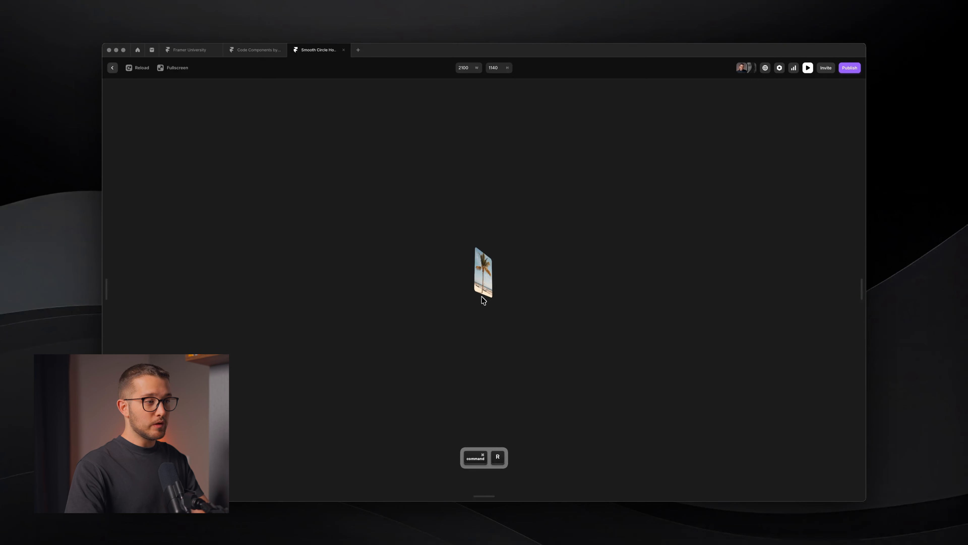
key("Escape")
key("Return")
left_click(609, 264)
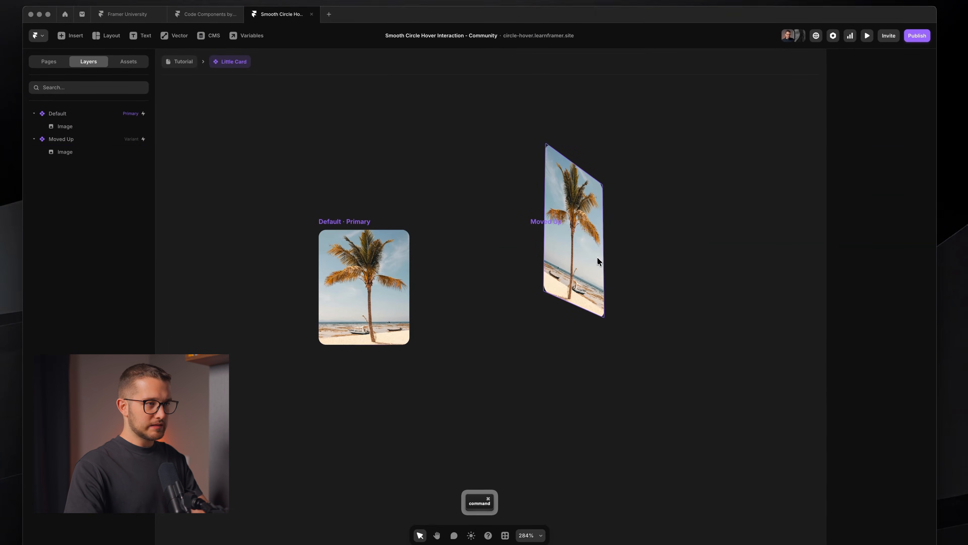
Add a Perspective transform of 500 to the Default variant's image to match the Moved Up variant
left_click(597, 260)
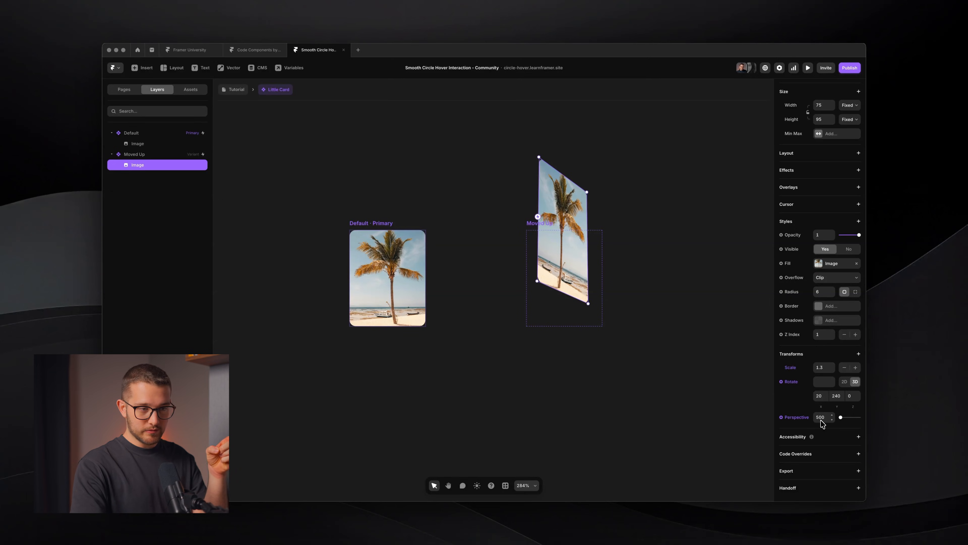
left_click(404, 273, "super")
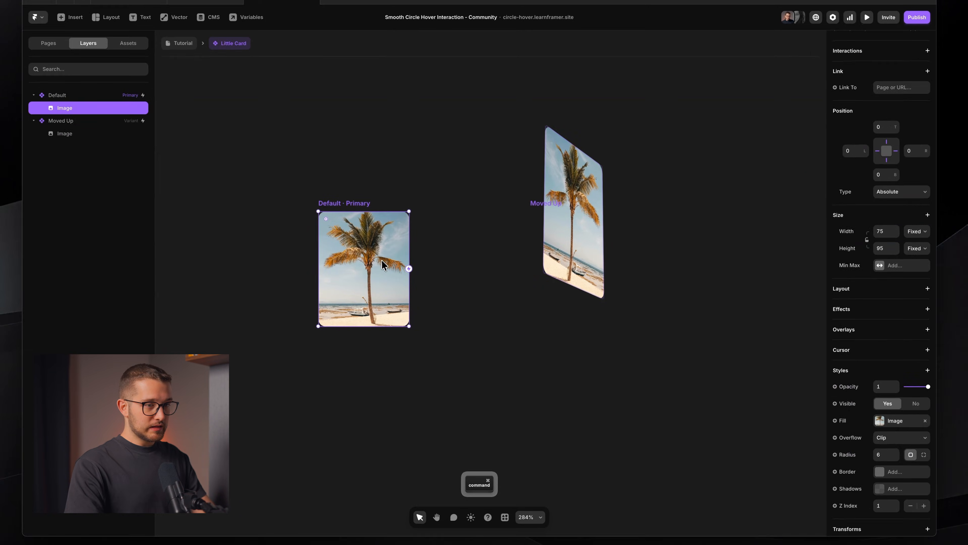
scroll(903, 433, "down", 5)
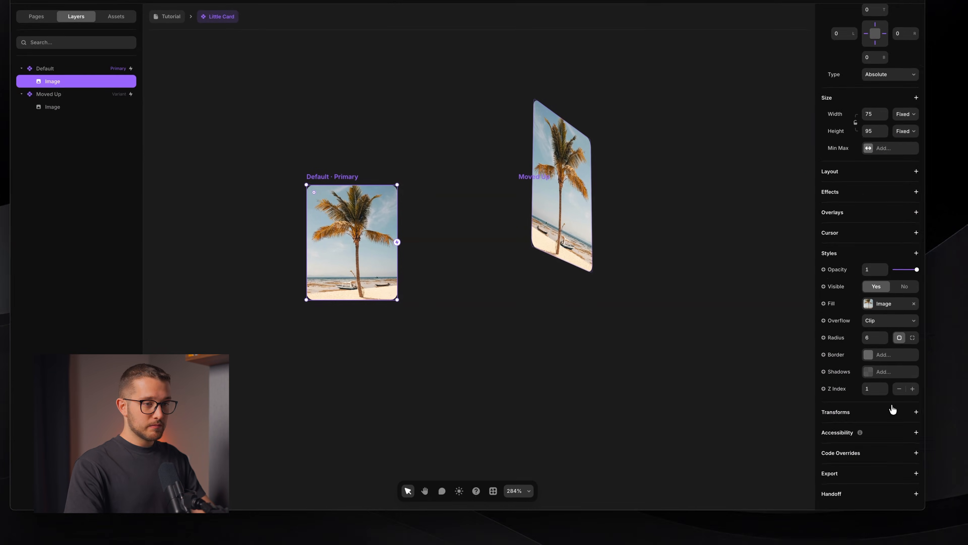
left_click(904, 435)
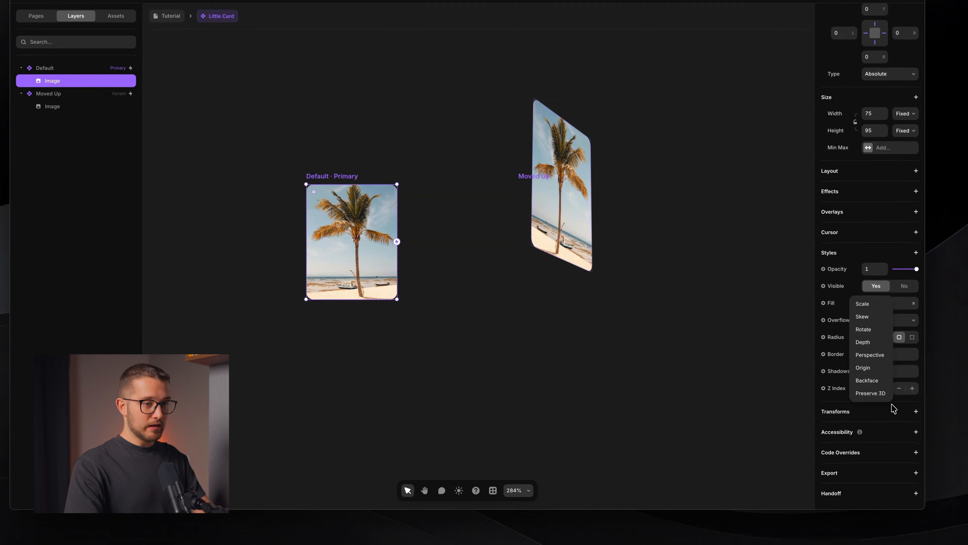
left_click(873, 357)
key("Return")
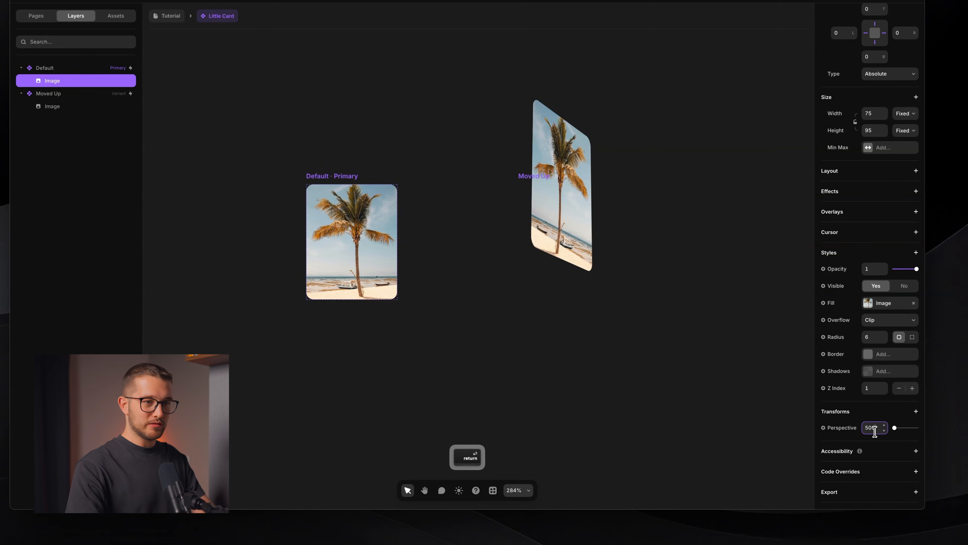
Preview the Default variant's hover transition with the added perspective and return to the canvas
left_click(394, 178)
left_click(321, 205)
key("super+p")
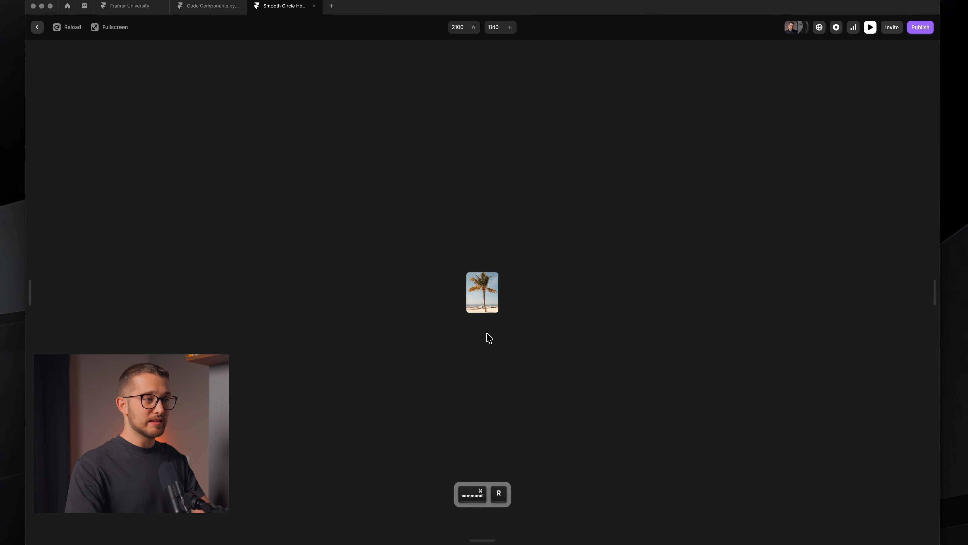
key("Escape")
Set the Default variant's Spring transition to a time of 0.8 and a bounce of 0
left_click(897, 309)
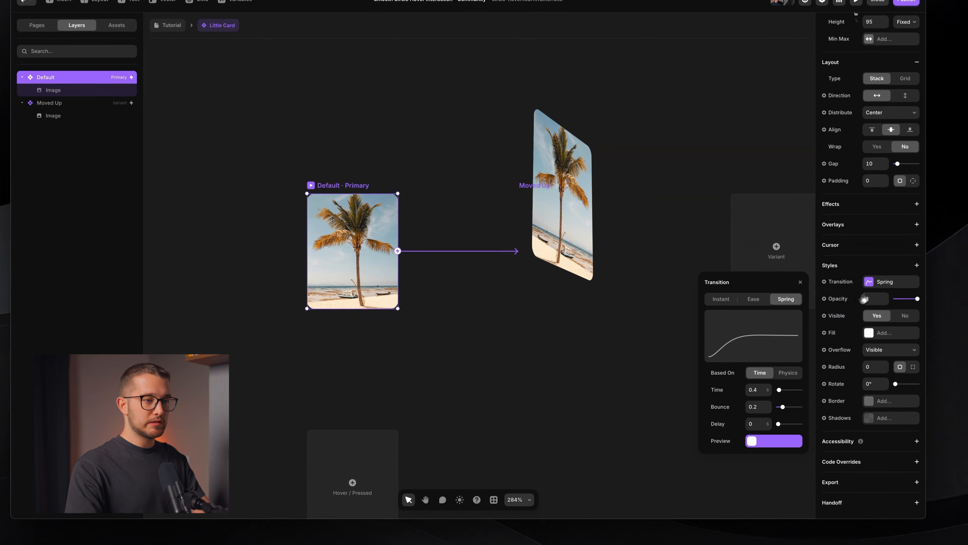
left_click(767, 386)
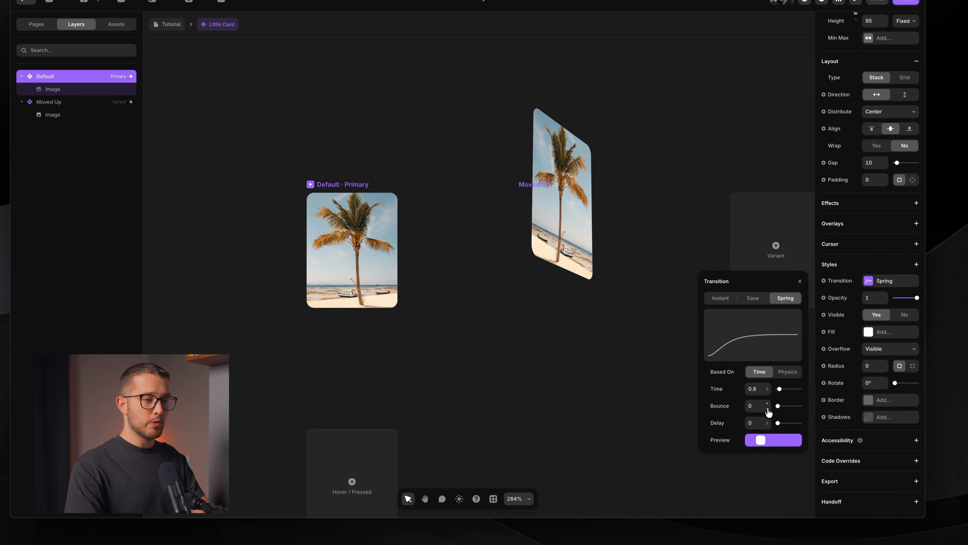
left_click(610, 336)
Preview the Default variant again to check the slower spring transition, replaying it once before returning to the canvas
left_click(310, 185)
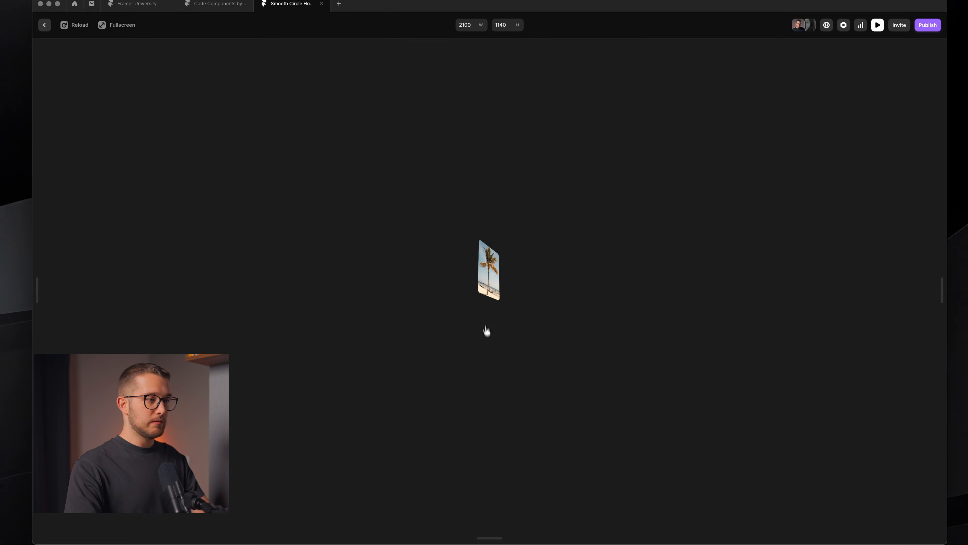
key("super+r")
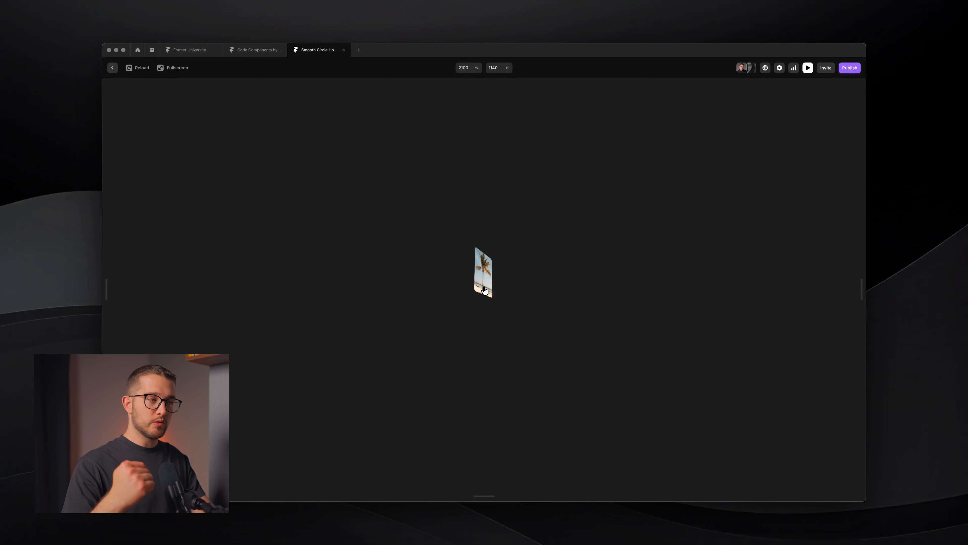
key("Escape")
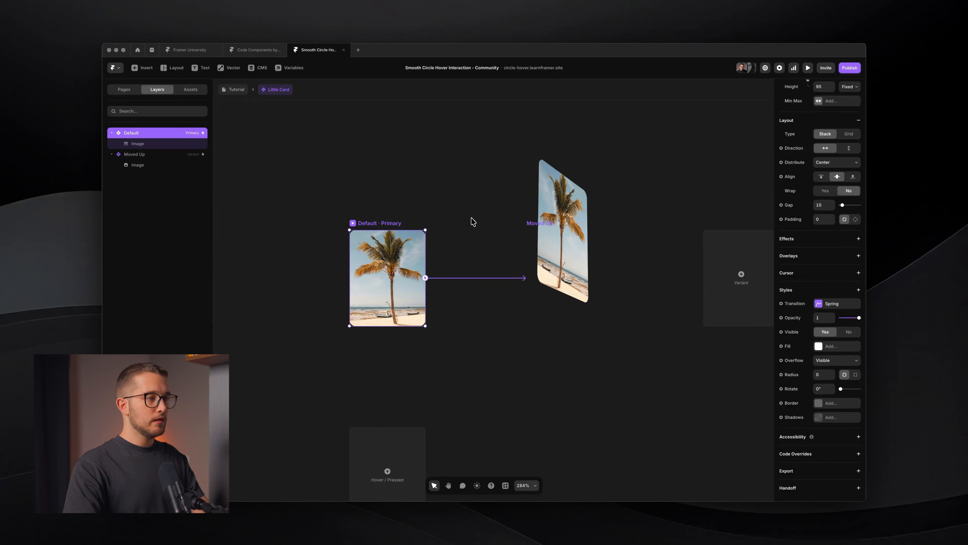
Examine the Mouse Enter interaction on the Moved Up variant and compare it with the Default variant's connection
left_click(526, 224)
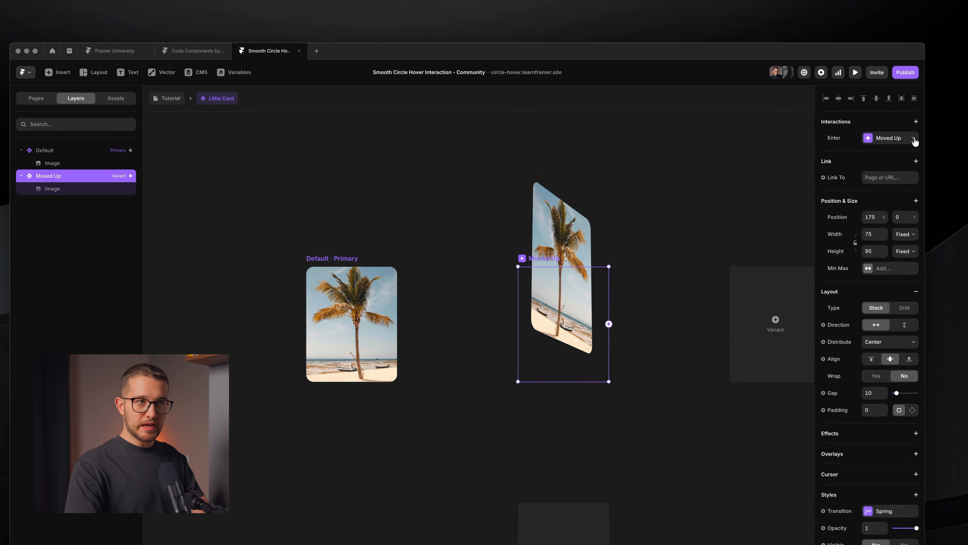
left_click(897, 139)
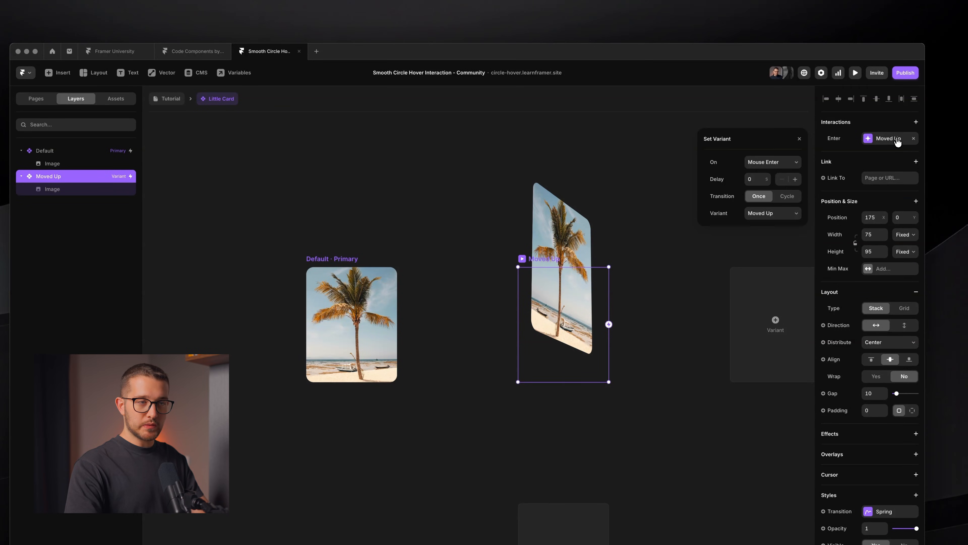
left_click(897, 140)
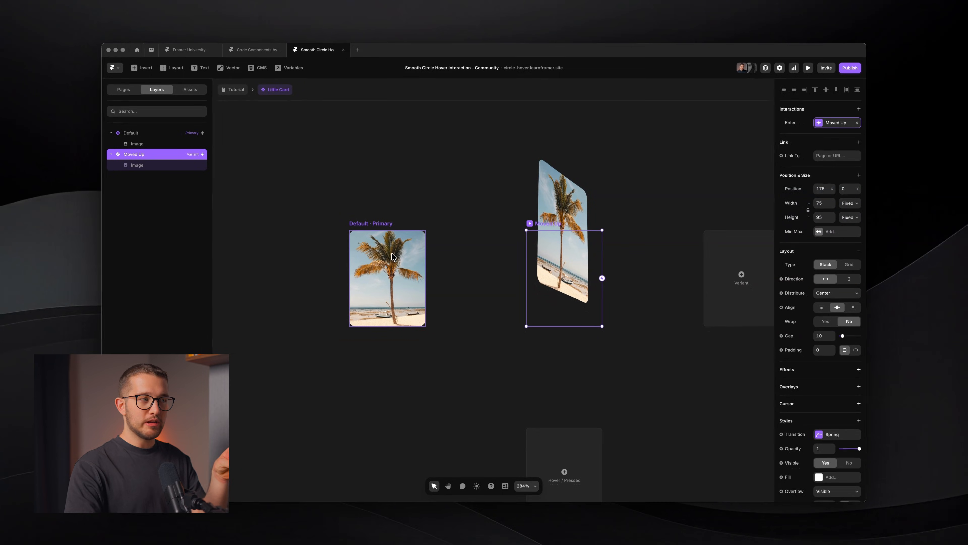
left_click(390, 225)
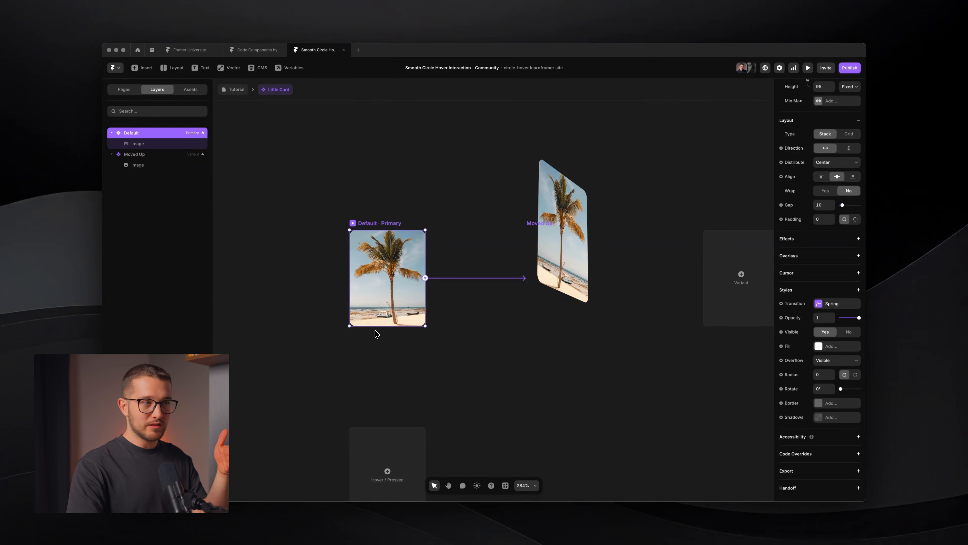
left_click(539, 225)
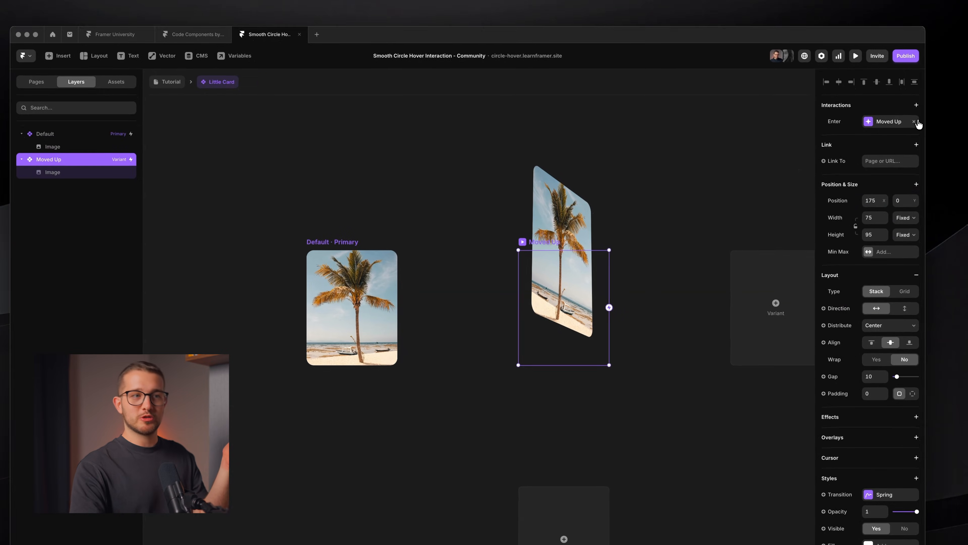
Replace the Moved Up variant's Mouse Enter interaction with an Appear connection to the Default variant, delayed by 0.6 s
left_click(914, 122)
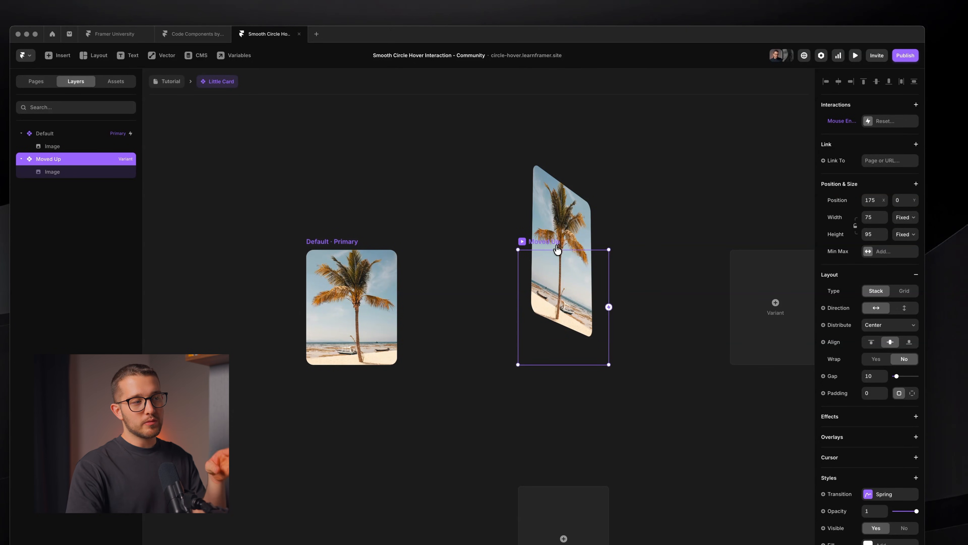
left_click_drag(609, 307, 374, 287)
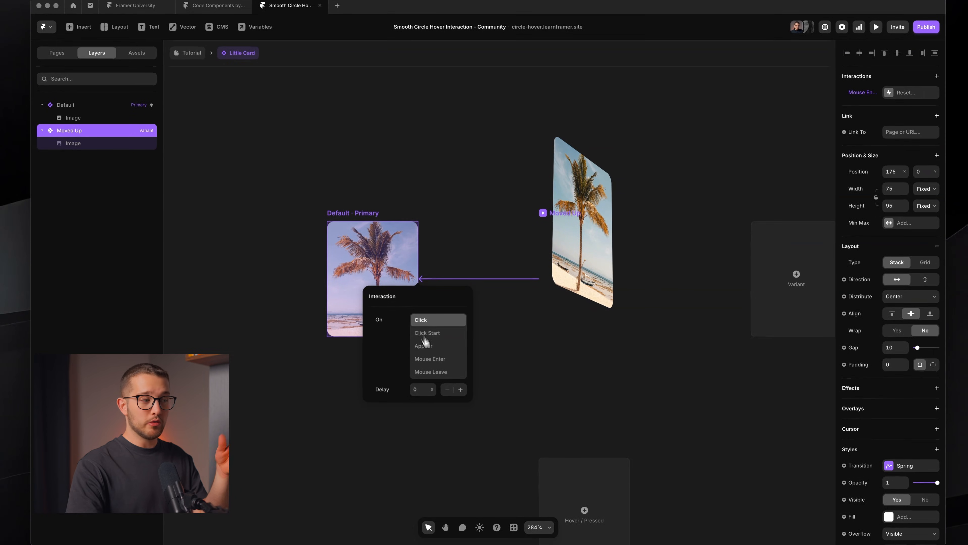
left_click(425, 345)
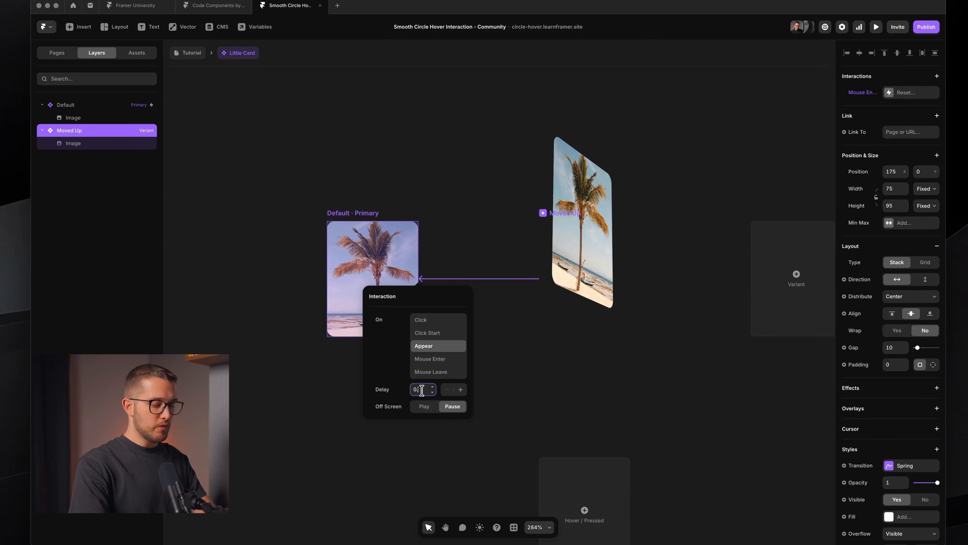
type(".6")
key("Return")
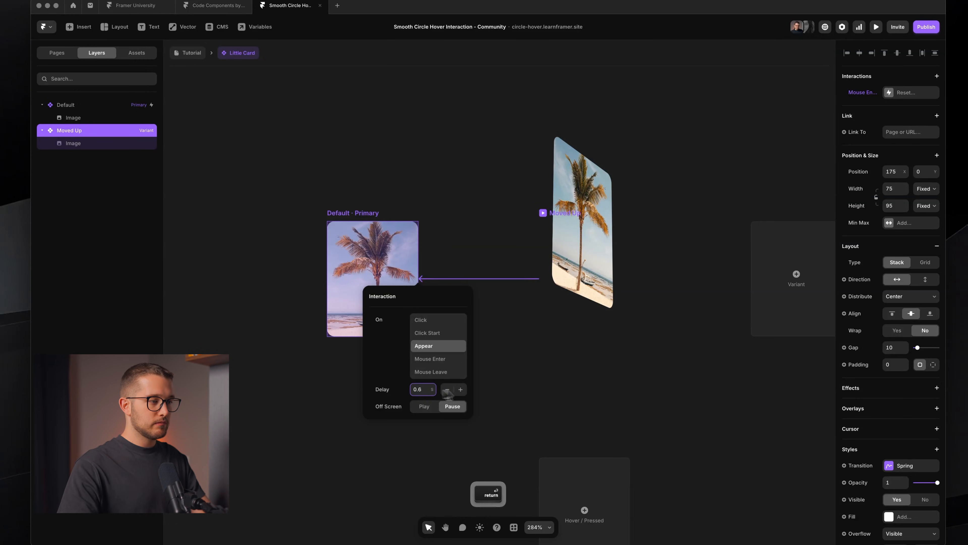
key("Escape")
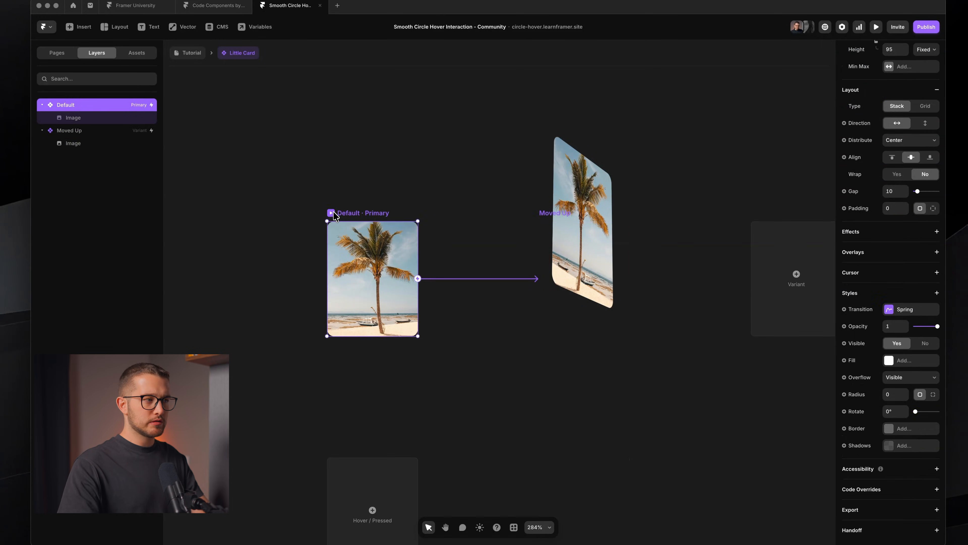
Preview the Default variant twice to check that hovering raises the card and brings it back, returning to the canvas each time
key("super+p")
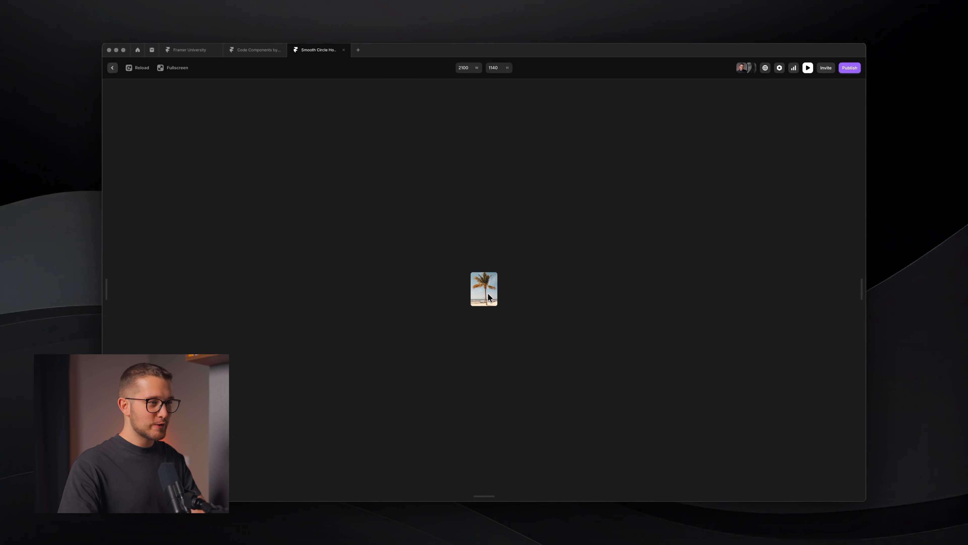
key("Escape")
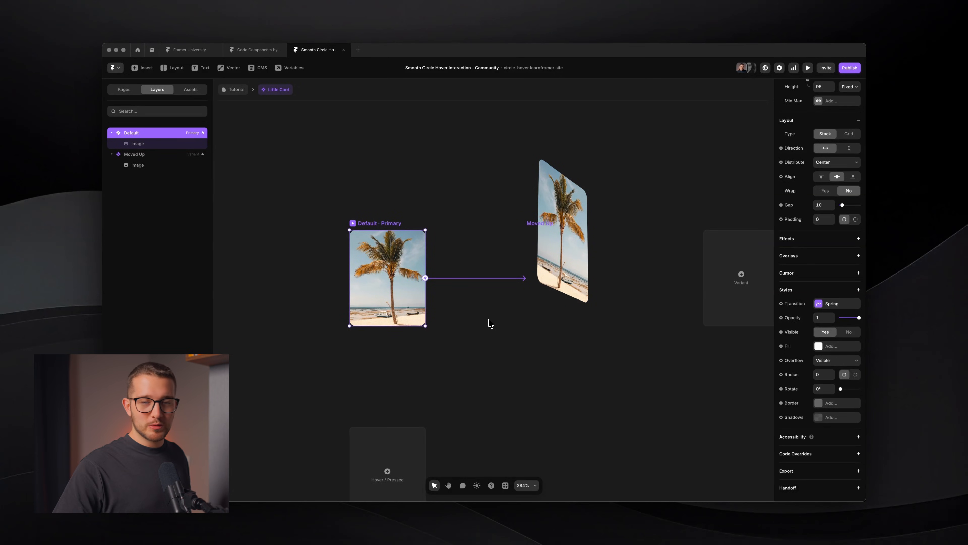
key("super+p")
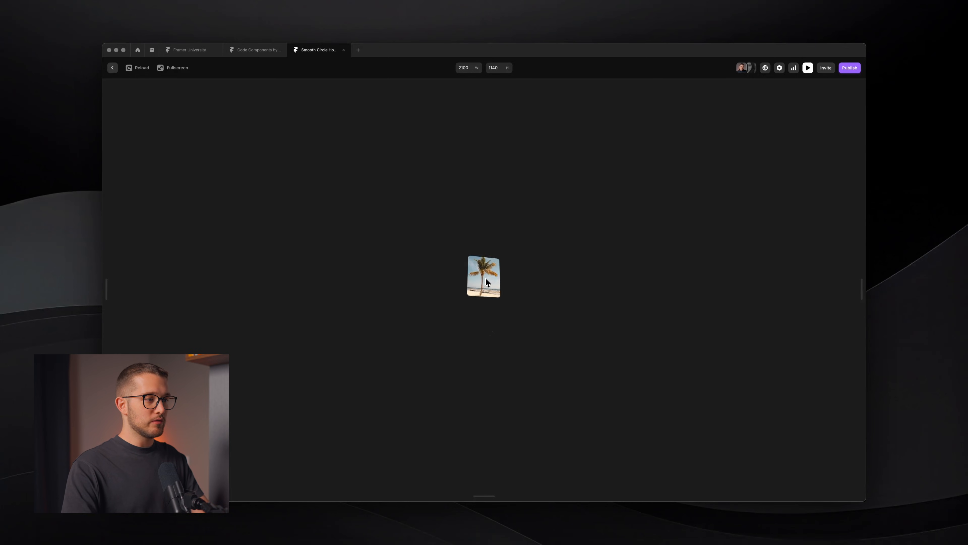
key("Escape")
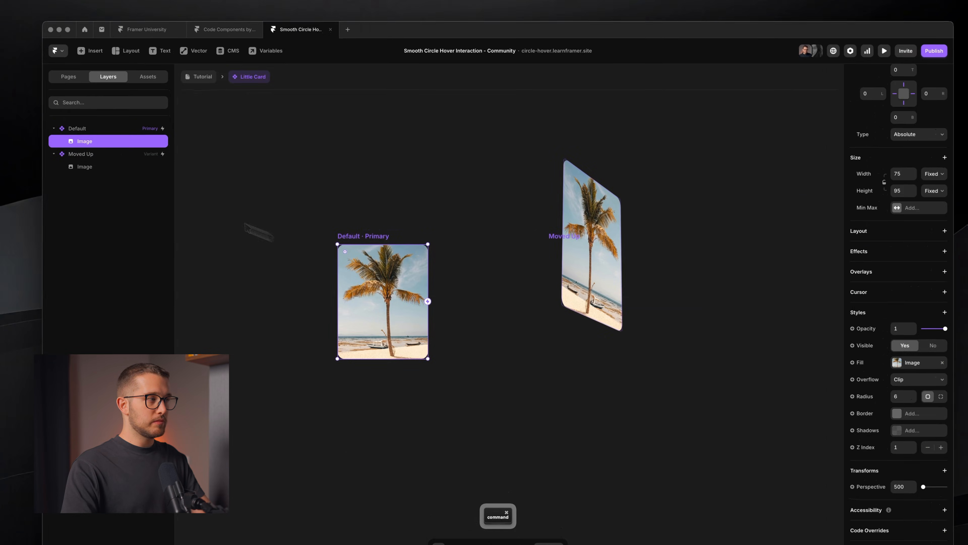
Set the perspective of the images in both the Default and Moved Up variants to 1000
left_click(84, 171, "super")
scroll(915, 461, "down", 3)
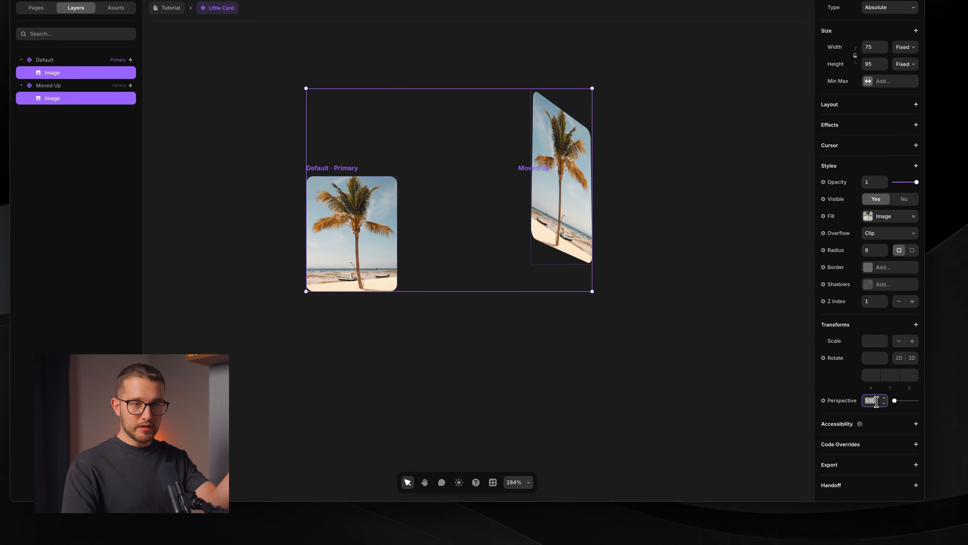
key("Return")
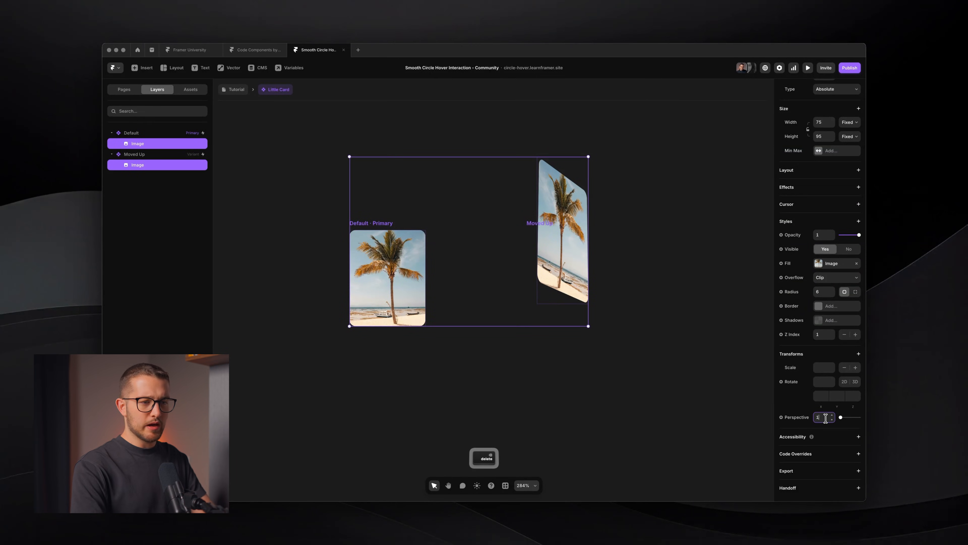
left_click(616, 428)
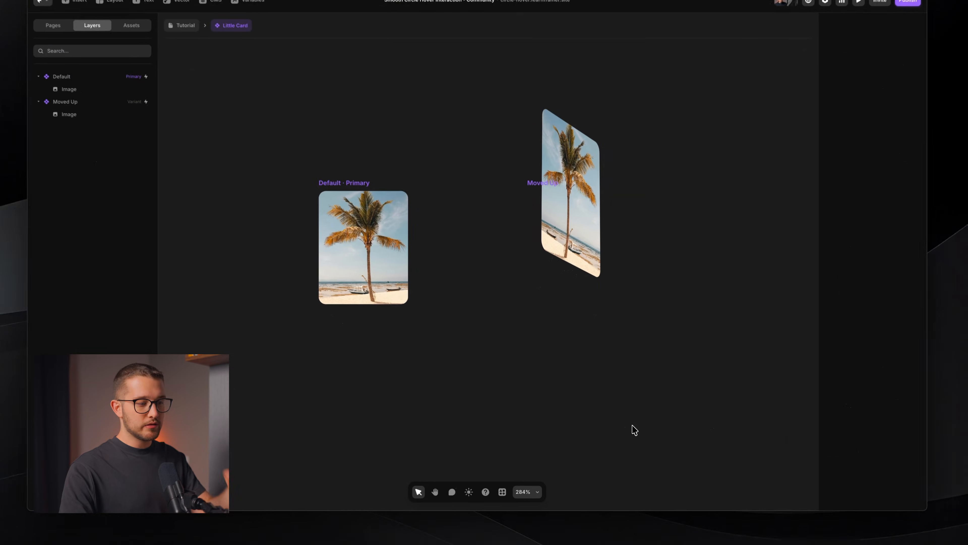
Preview the card's hover motion with the new perspective and return to the Tutorial page
key("super+p")
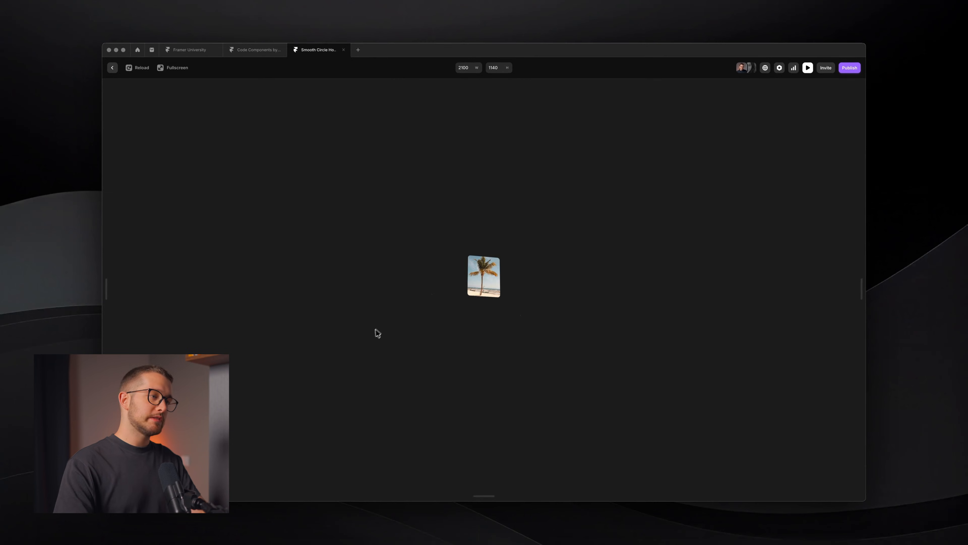
key("Escape")
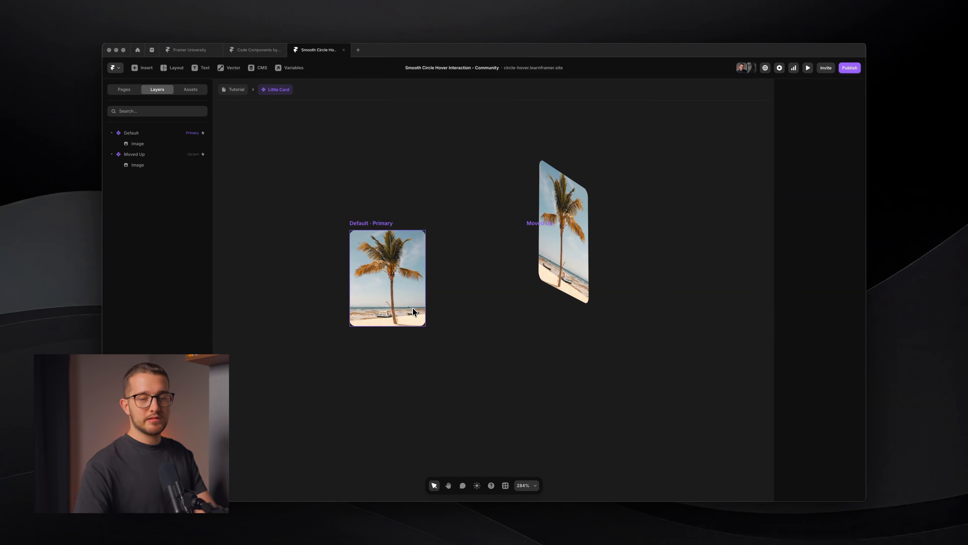
left_click(243, 95)
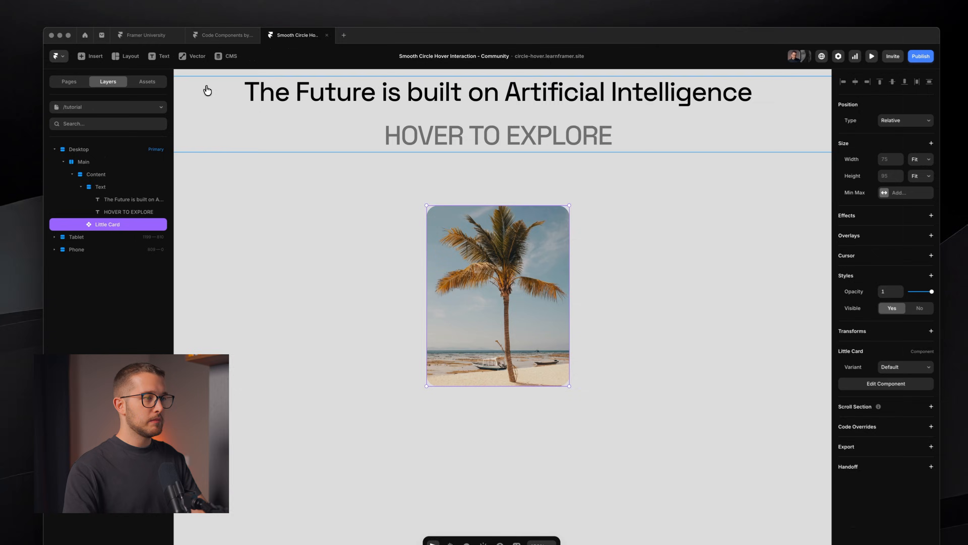
Duplicate the Little Card below the heading and wrap both cards in a horizontal stack
key("super+Tab")
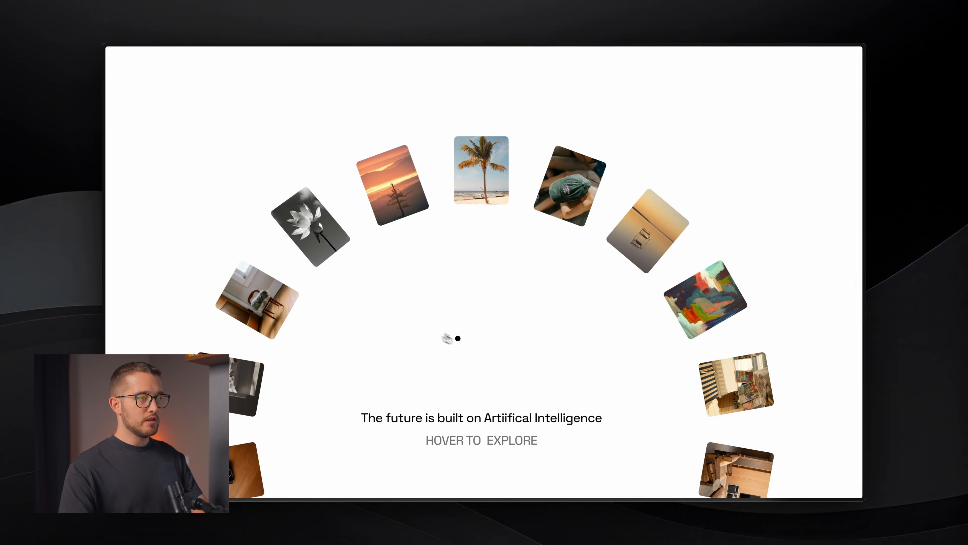
key("super")
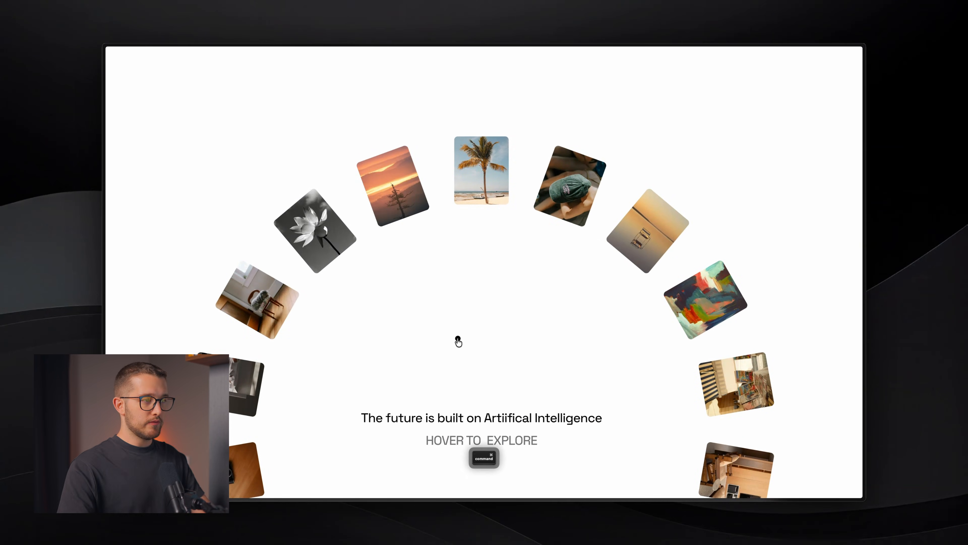
key("super+Tab")
key("super+d")
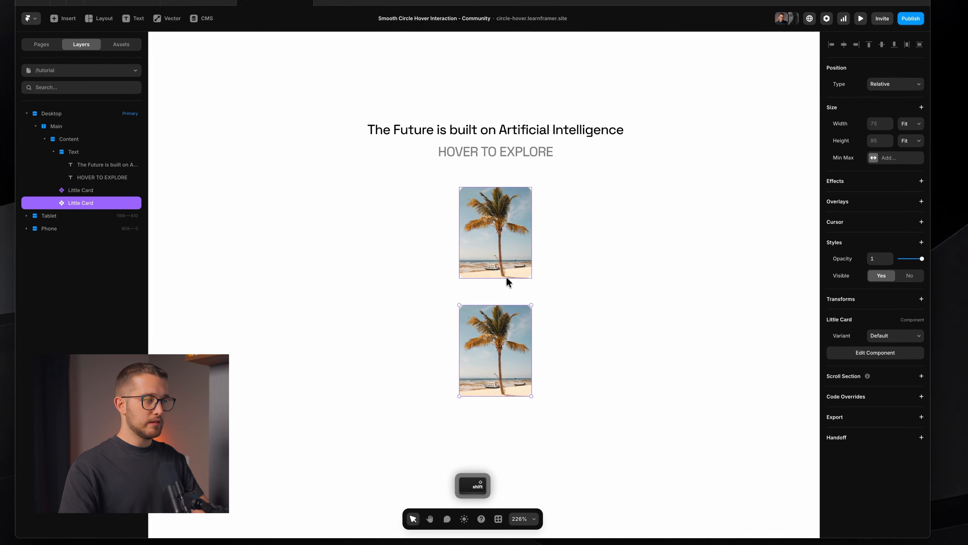
left_click(507, 267, "shift")
key("super+alt+Return")
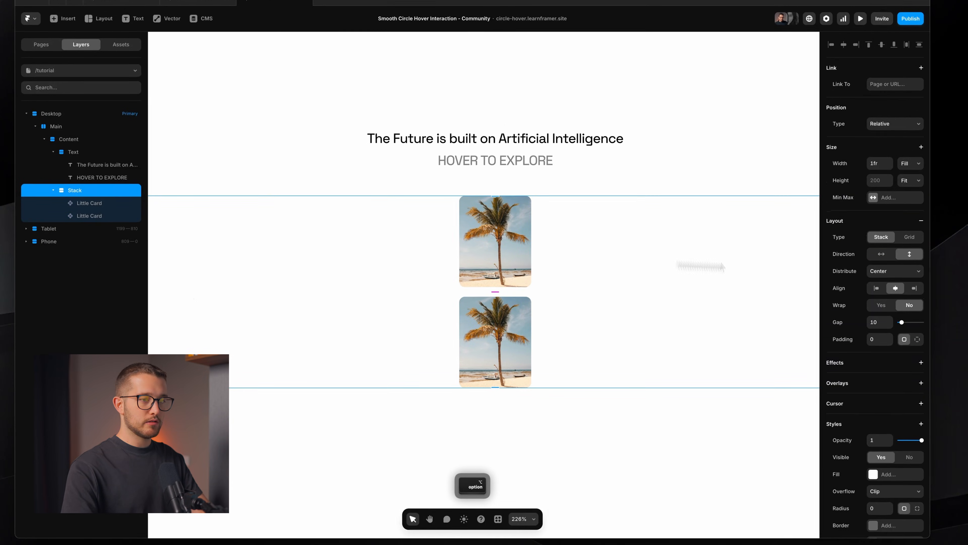
left_click(881, 254)
Duplicate the second Little Card three times inside the stack to make a row of five
left_click(542, 275, "super")
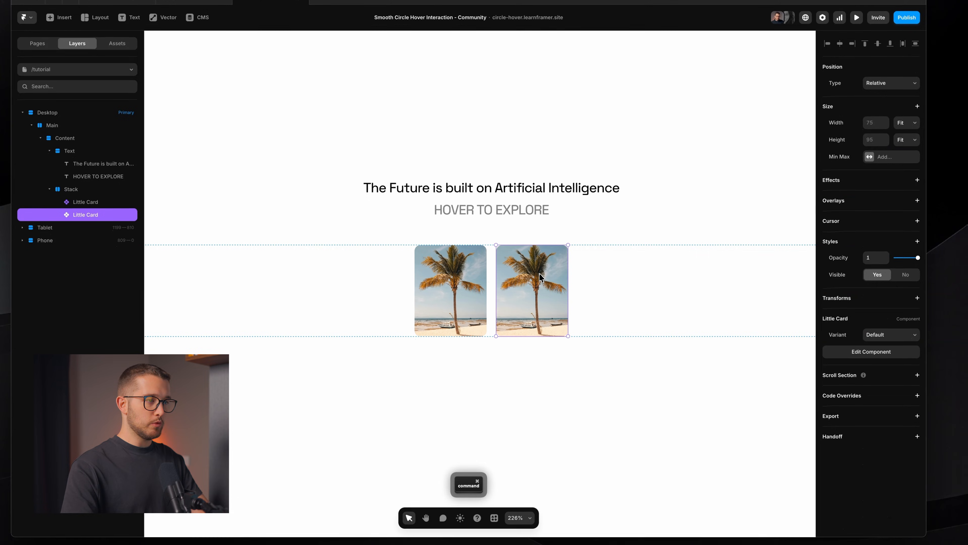
key("super+d")
key("super+d")
key("super+d")
Set the card stack's overflow to Visible and preview the hover effect across the row
left_click(694, 287)
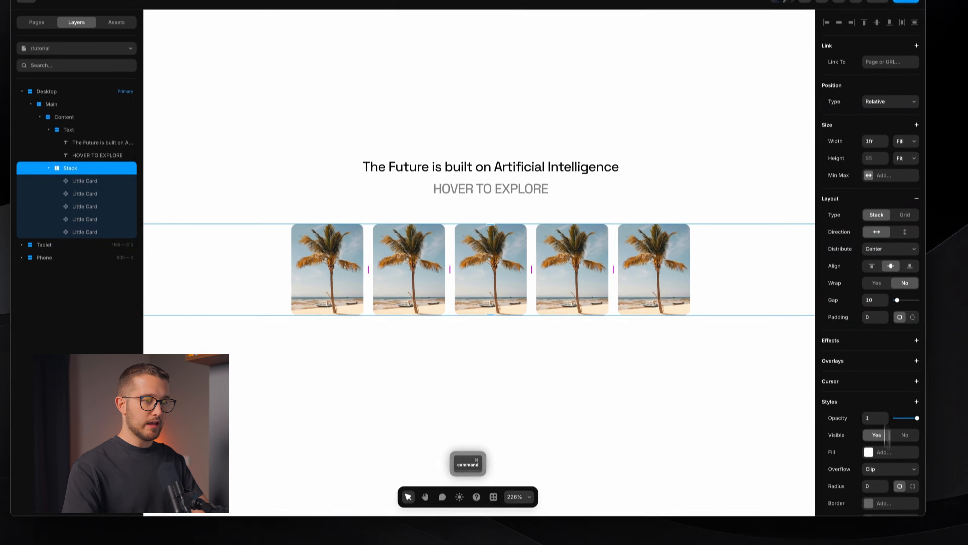
left_click(888, 468)
left_click(887, 480)
key("super+p")
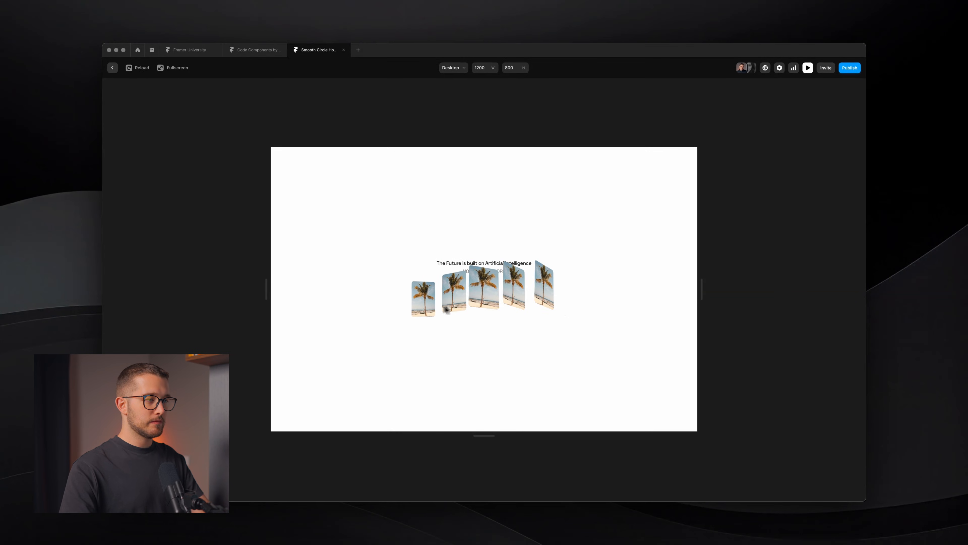
key("Escape")
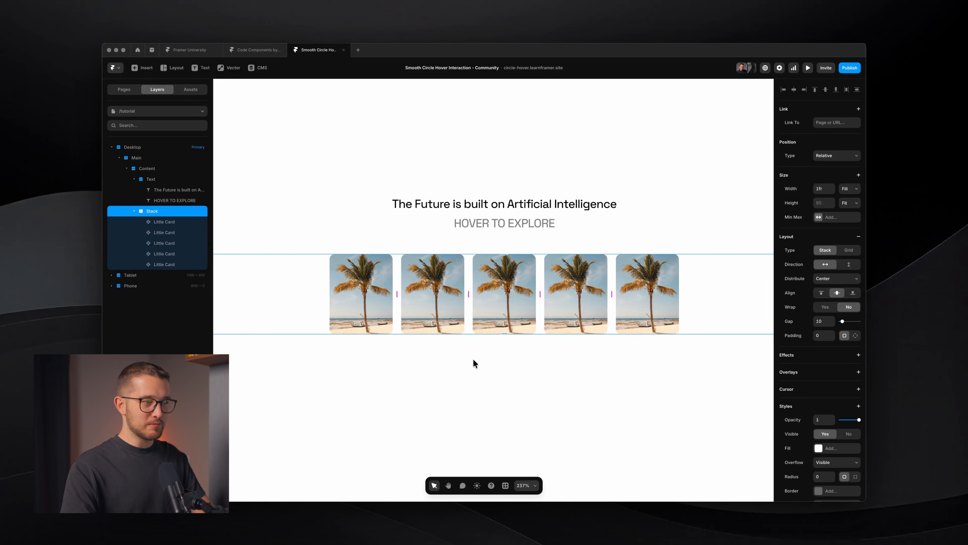
Create an Image variable from the fill of the Little Card's Default image and return to the Tutorial page
left_click(433, 305)
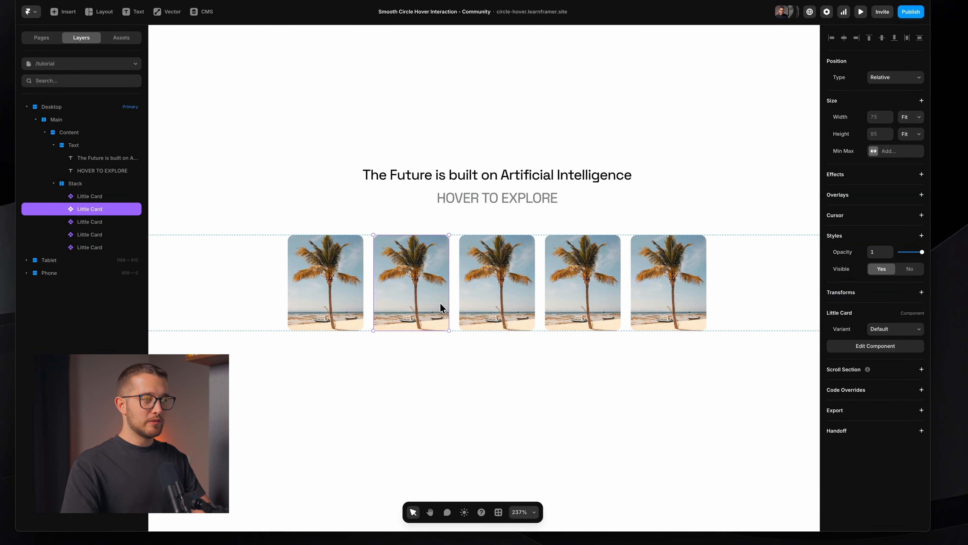
double_click(440, 302)
scroll(492, 290, "up", 6)
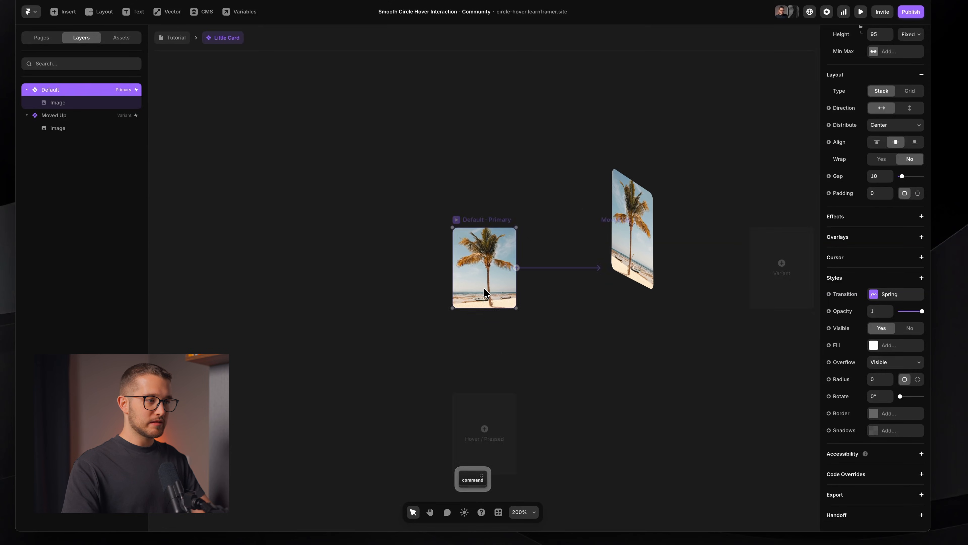
left_click(480, 266)
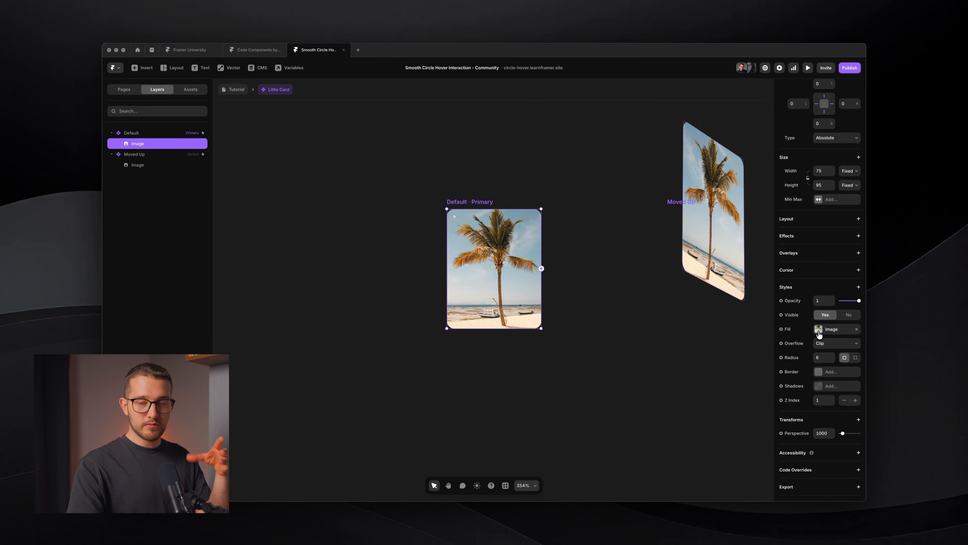
left_click(781, 329)
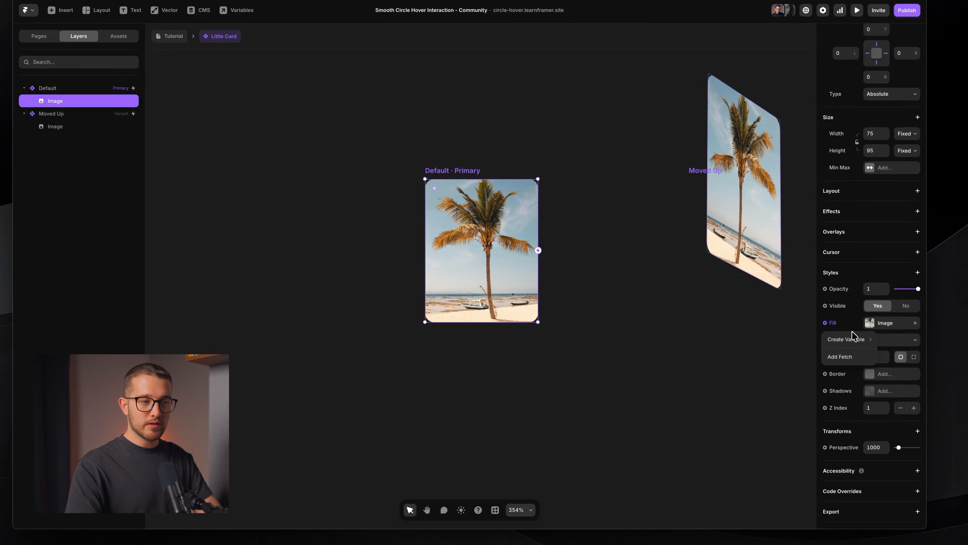
left_click(807, 353)
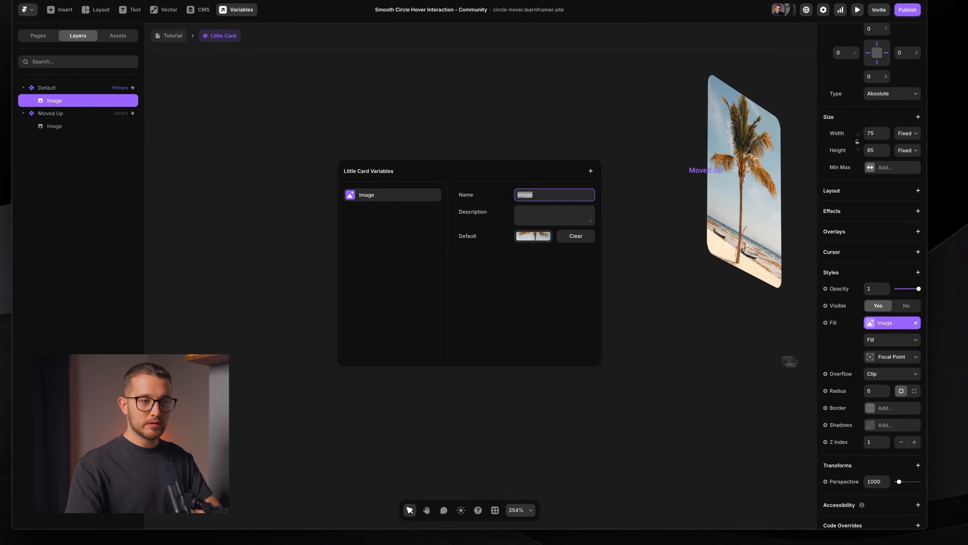
left_click(715, 362)
left_click(181, 37)
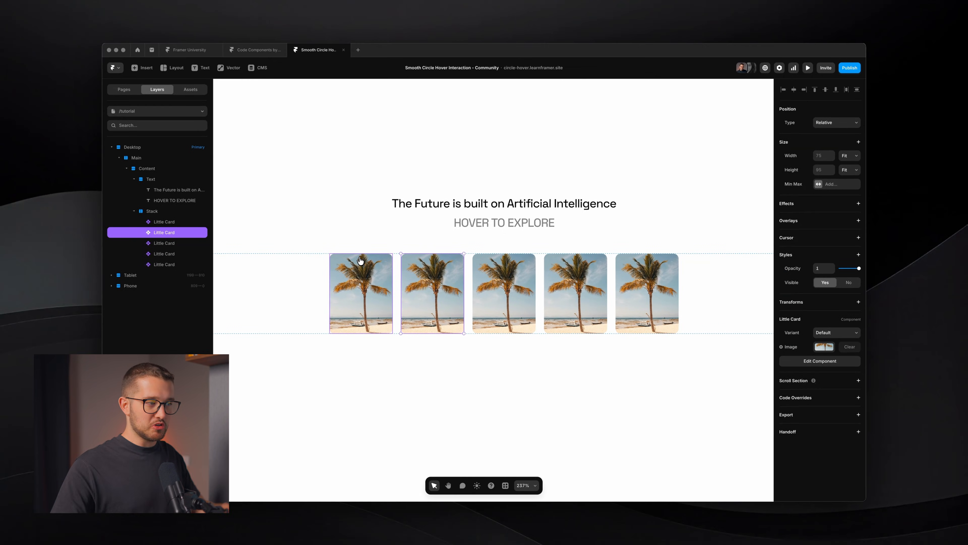
Copy the green cap photo from the finished circle example and paste it as the second Little Card's image
left_click(360, 259)
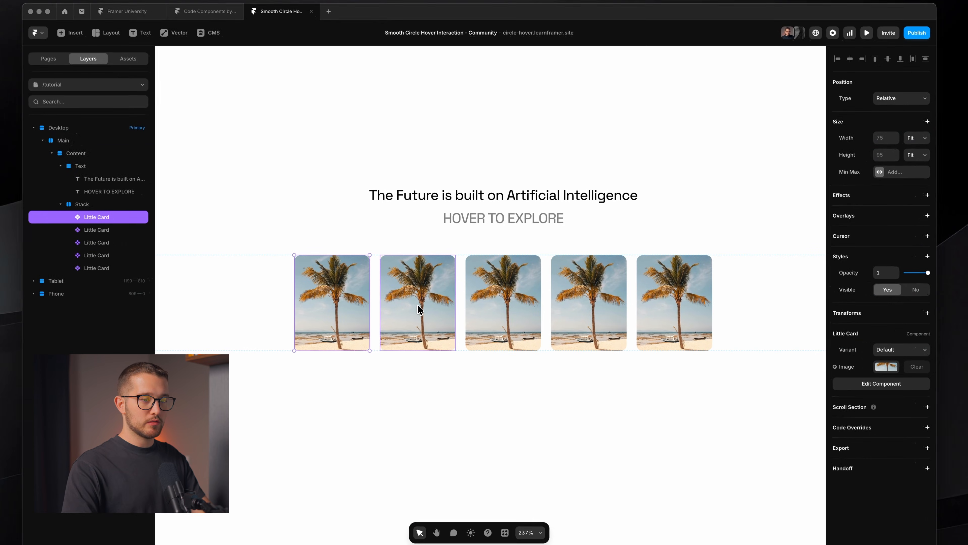
left_click(417, 304)
key("super+Tab")
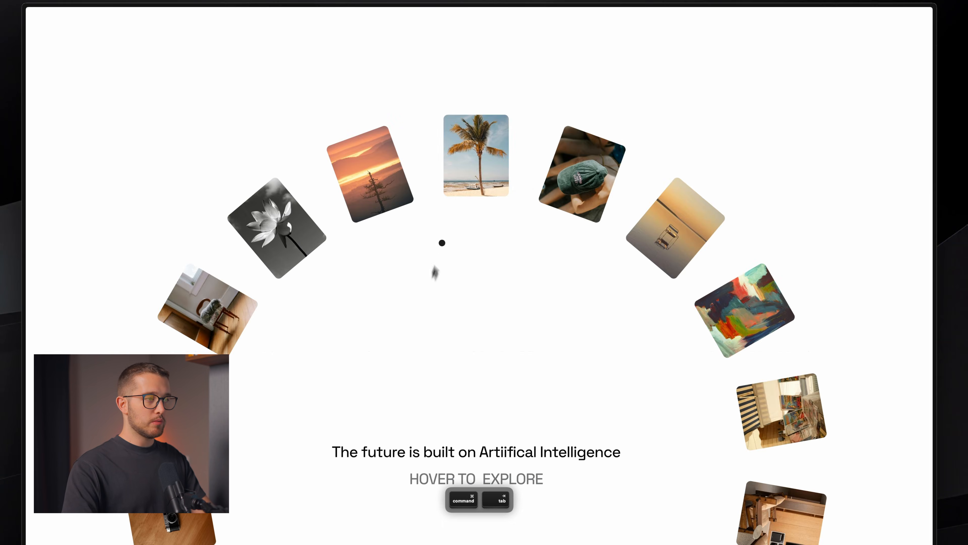
right_click(566, 177)
left_click(594, 207)
key("super+Tab")
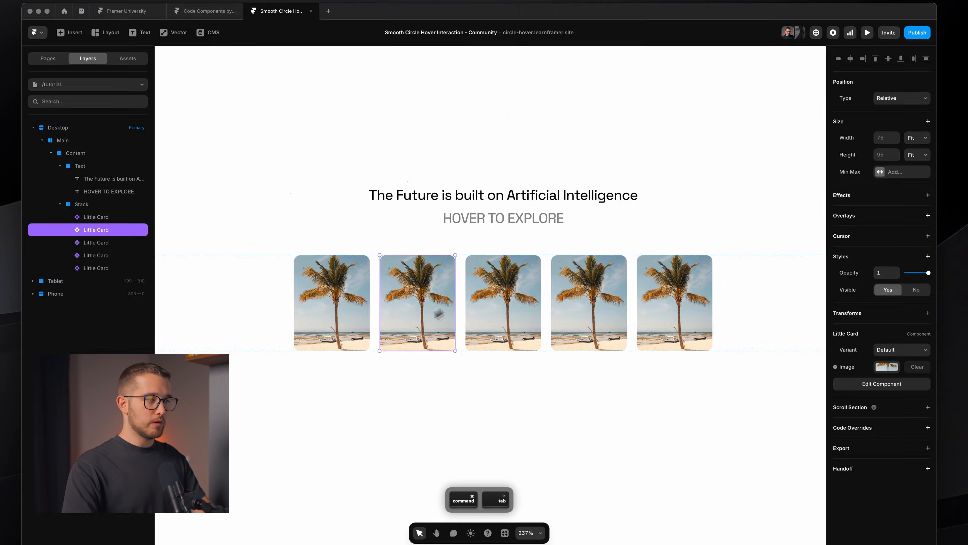
left_click(887, 367)
key("super+v")
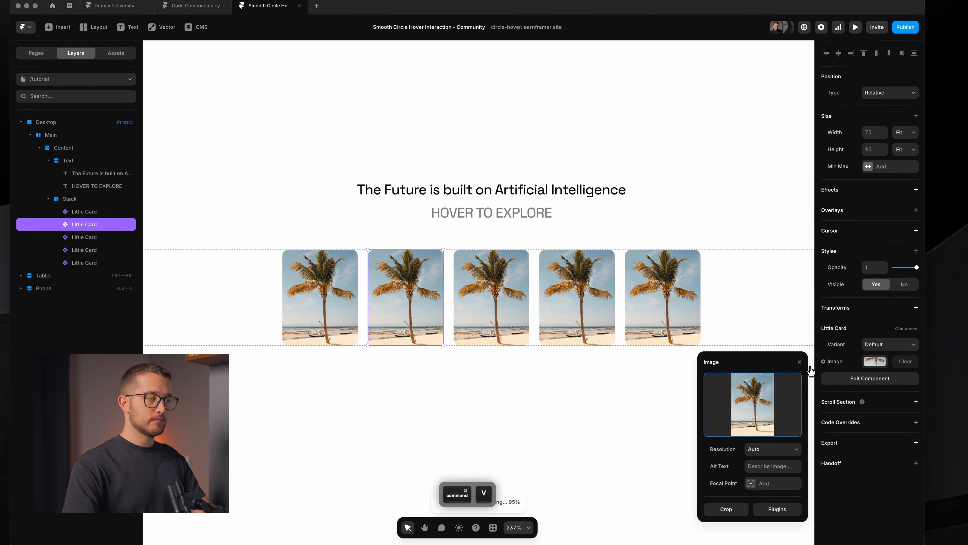
Copy the golden sunset photo to the right of the green cap in the finished circle example and paste it as the third Little Card's image
key("super+Tab")
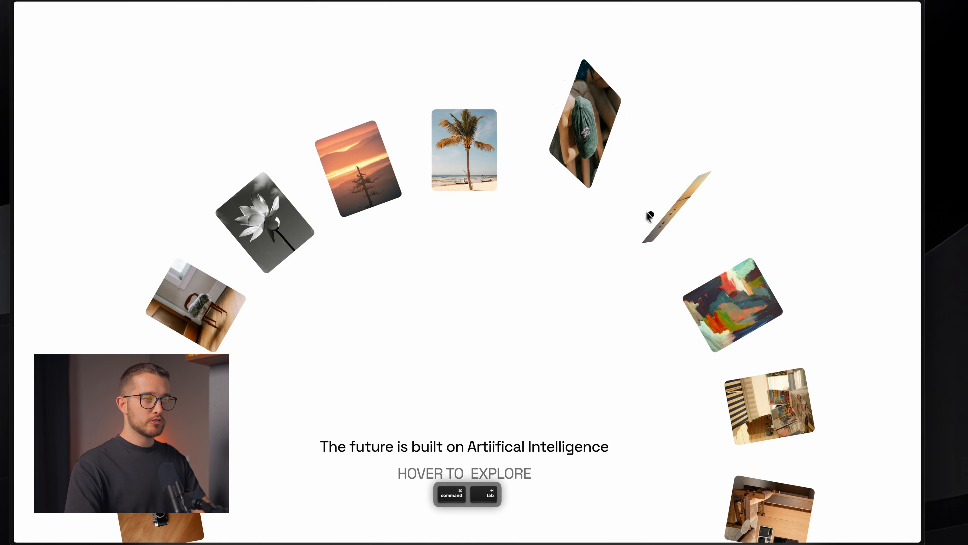
right_click(667, 220)
left_click(691, 249)
key("super+Tab")
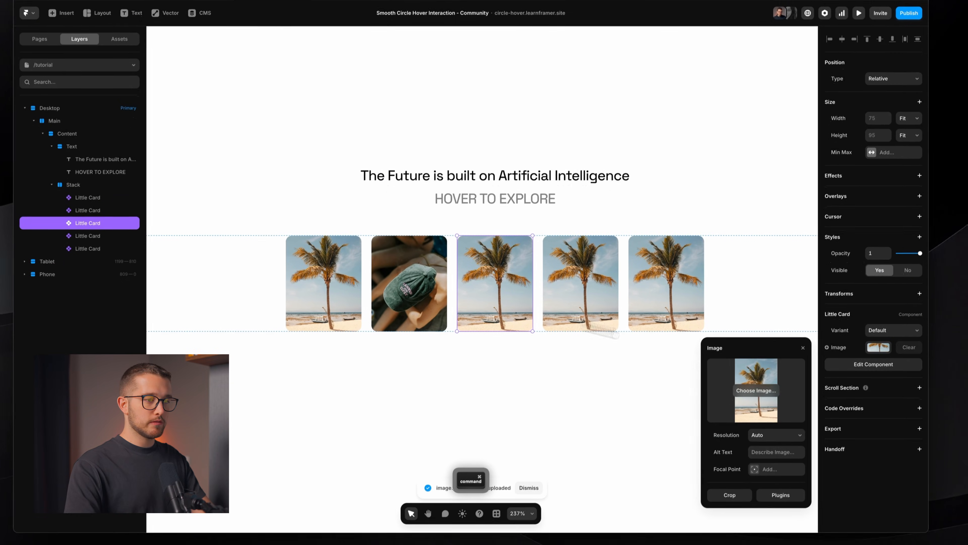
key("super+v")
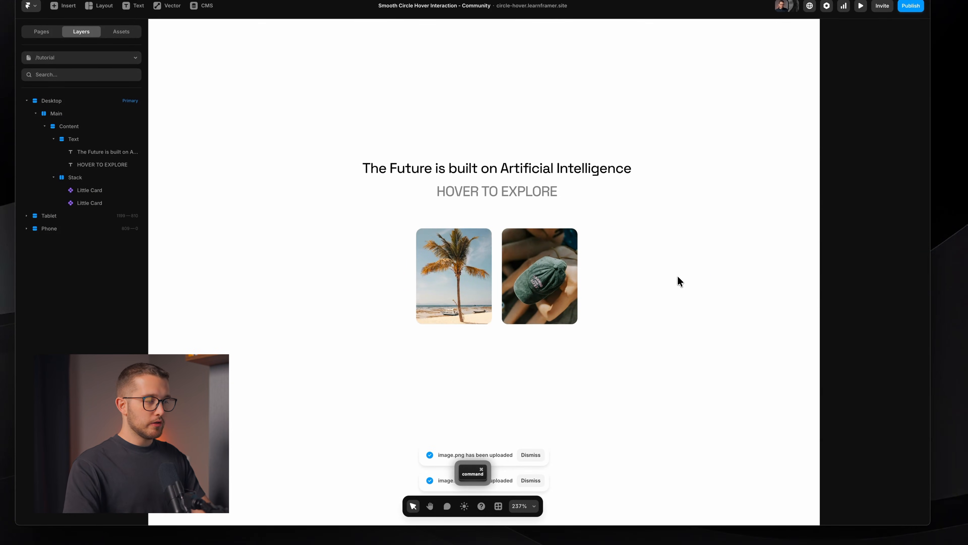
Remove the stack around the palm and green cap cards, keeping both Little Cards directly inside Content
double_click(466, 268, "shift")
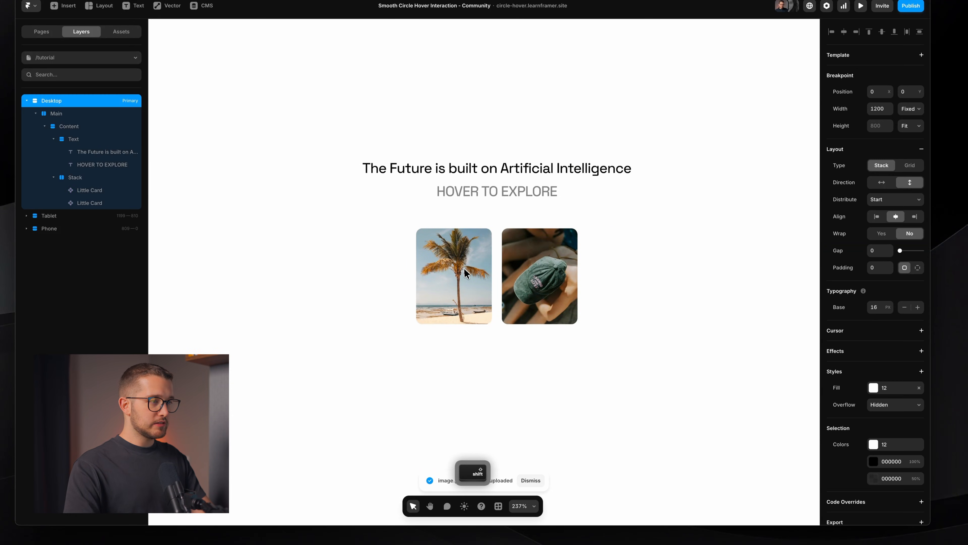
left_click(517, 266, "shift")
left_click(614, 268)
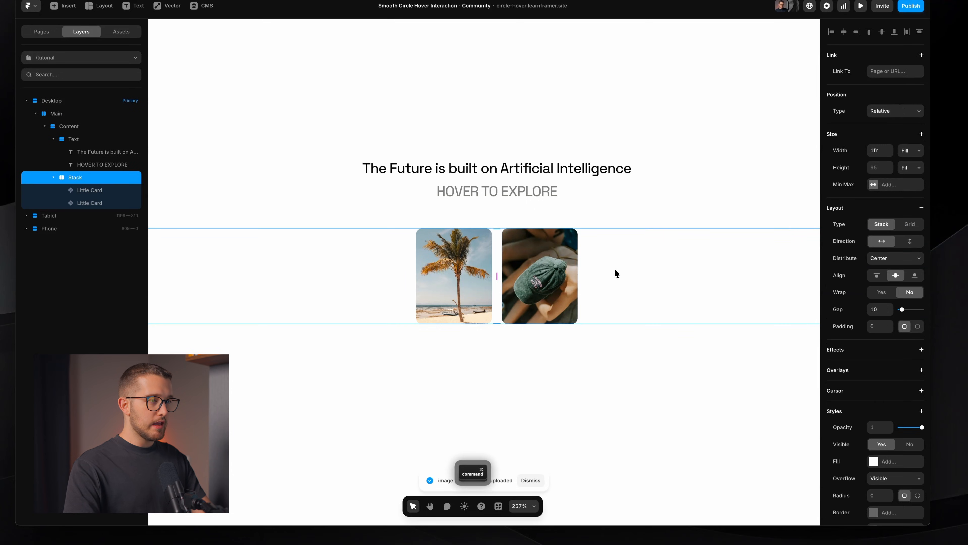
key("super+BackSpace")
left_click(602, 286)
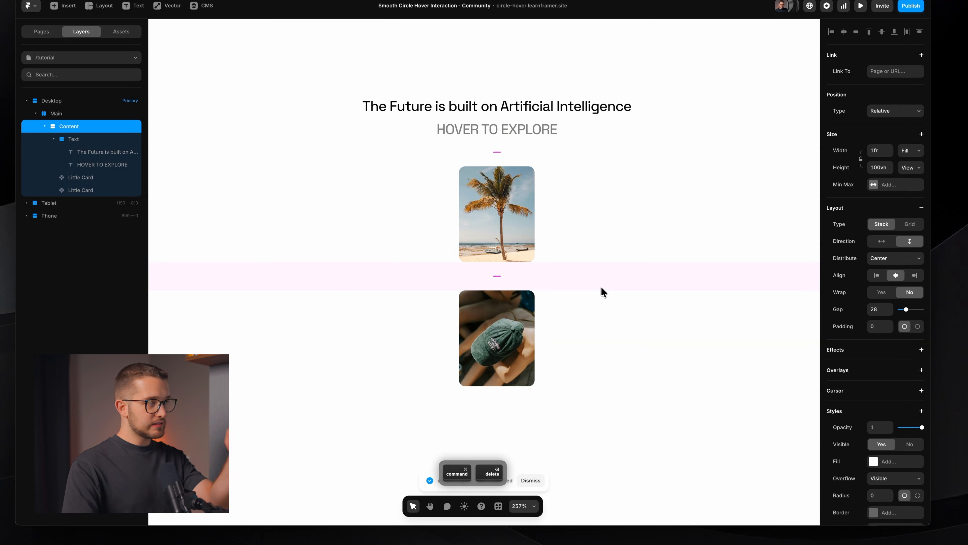
Select both Little Cards and compare their arrangement with the finished circle example
left_click(499, 235, "super")
left_click(507, 320, "shift+super")
scroll(584, 321, "down", 3)
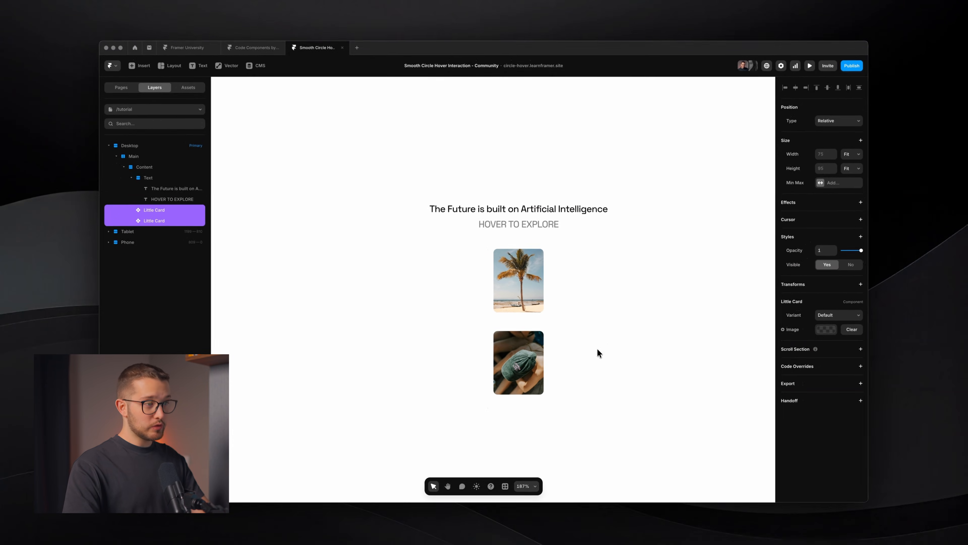
scroll(597, 350, "down", 1)
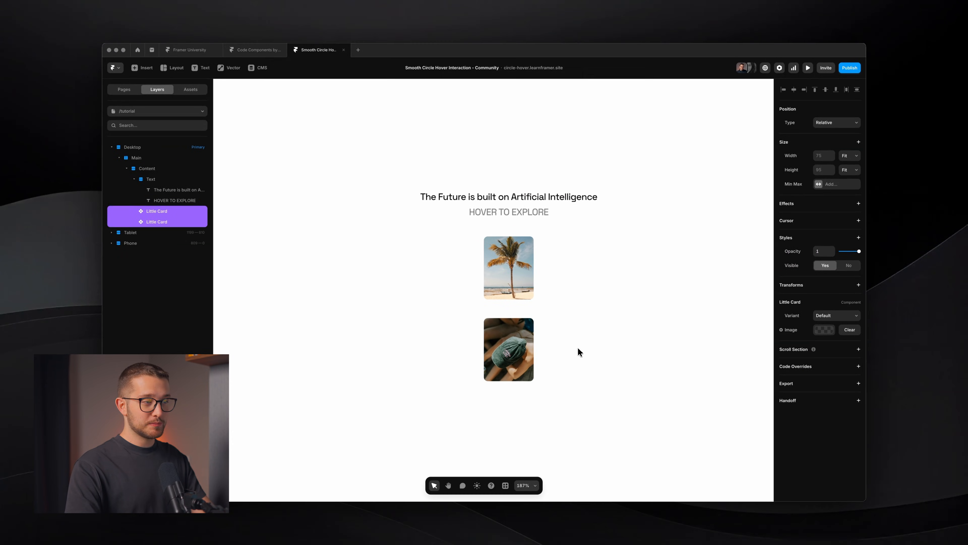
key("super+Tab")
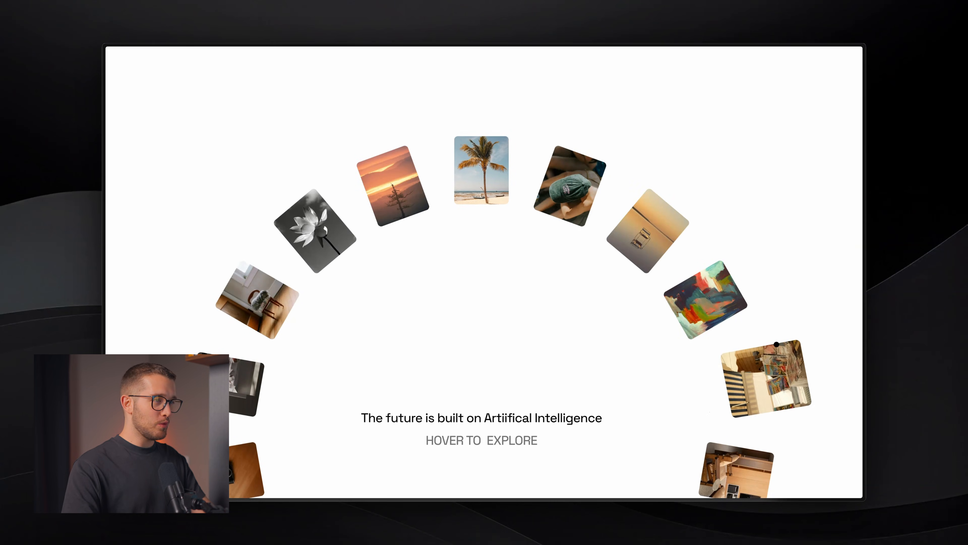
key("super+Tab")
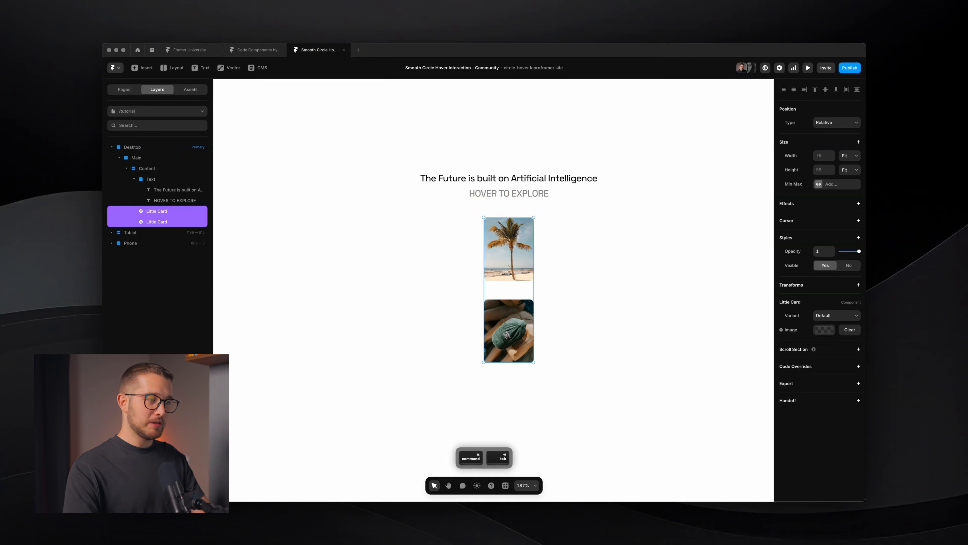
left_click(565, 303)
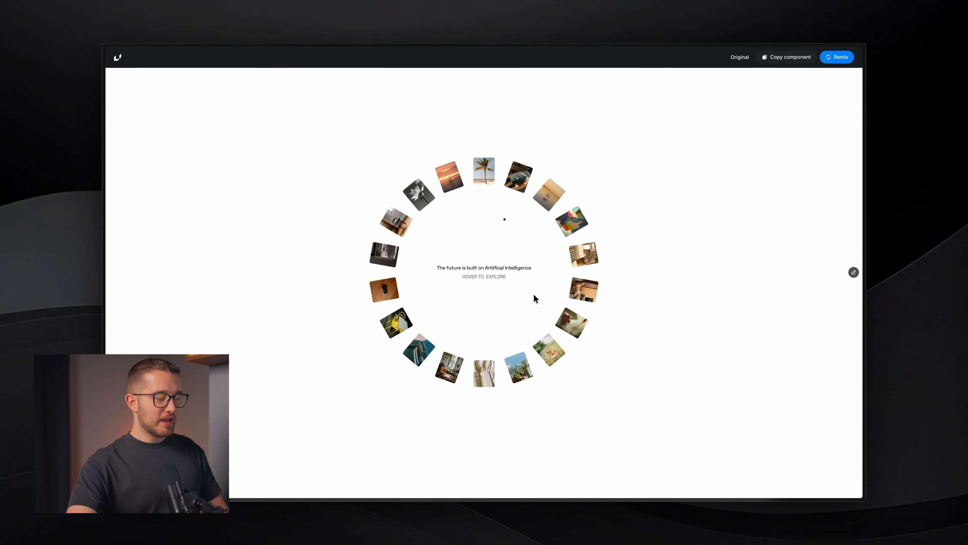
key("super+Tab")
Try arranging the green cap card manually with Absolute position, rotating it beside the palm card and adding a further rotated copy
left_click(513, 327, "super")
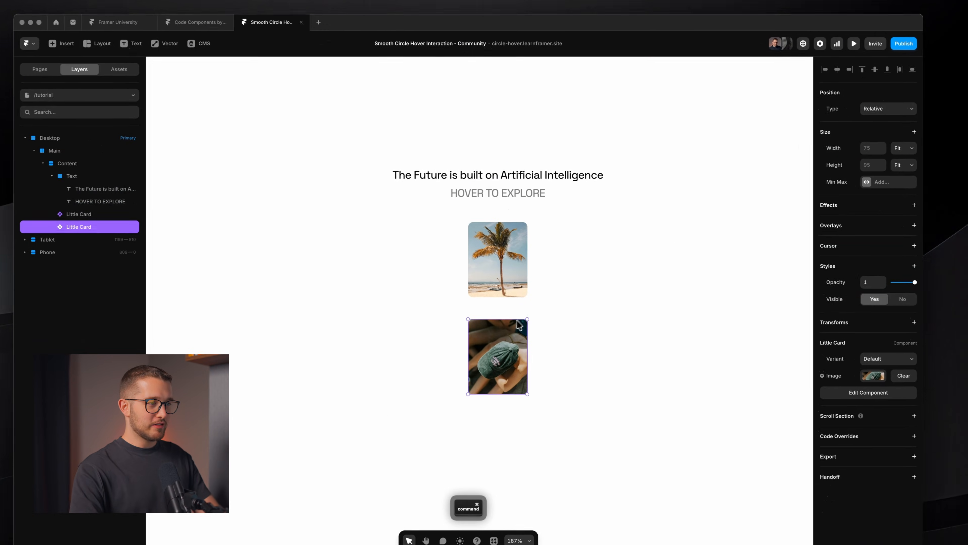
left_click(878, 109)
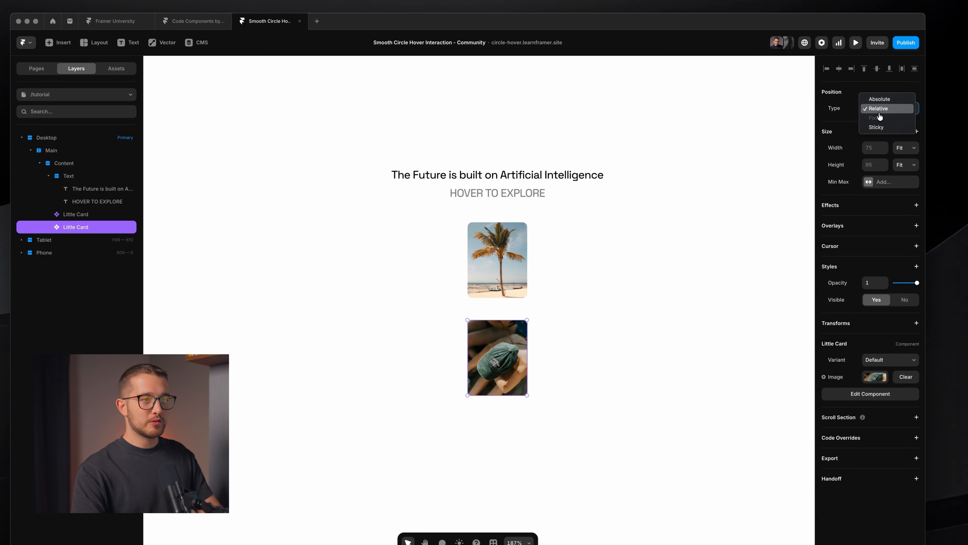
left_click(880, 100)
left_click_drag(514, 341, 622, 319)
left_click_drag(574, 346, 672, 374)
left_click(608, 424)
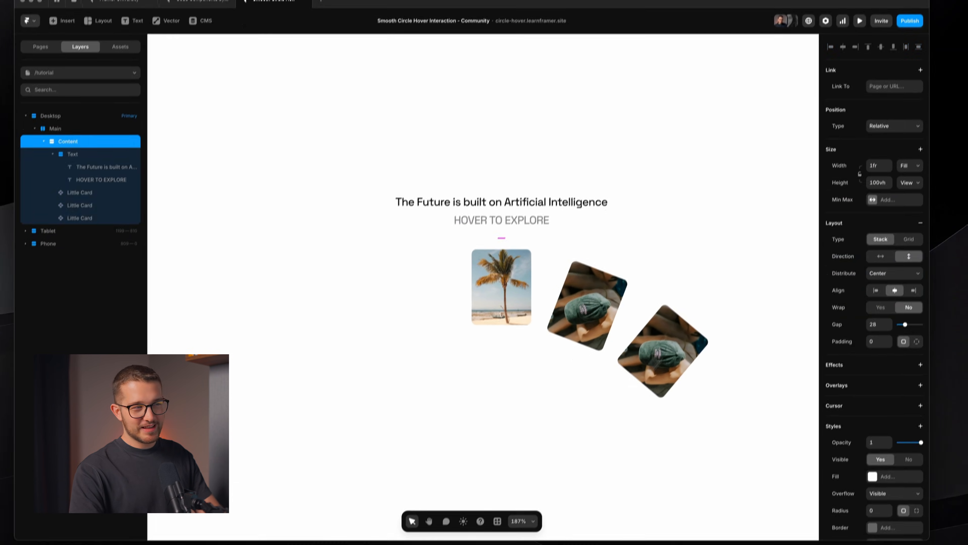
Delete both rotated cap cards and undo the manual arrangement back to the two cards in a vertical column
left_click(651, 355, "super")
left_click(585, 314, "shift+super")
key("BackSpace")
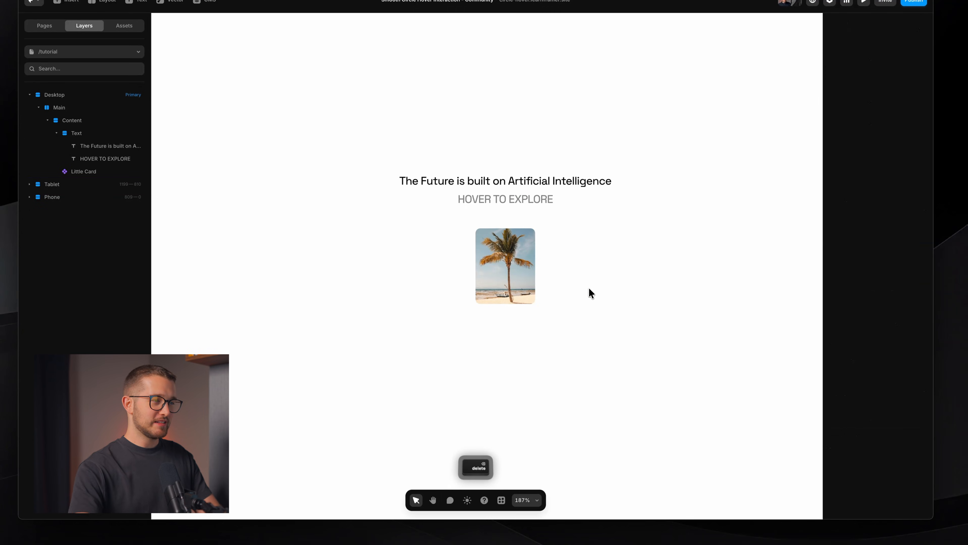
key("super+z")
key("super+z")
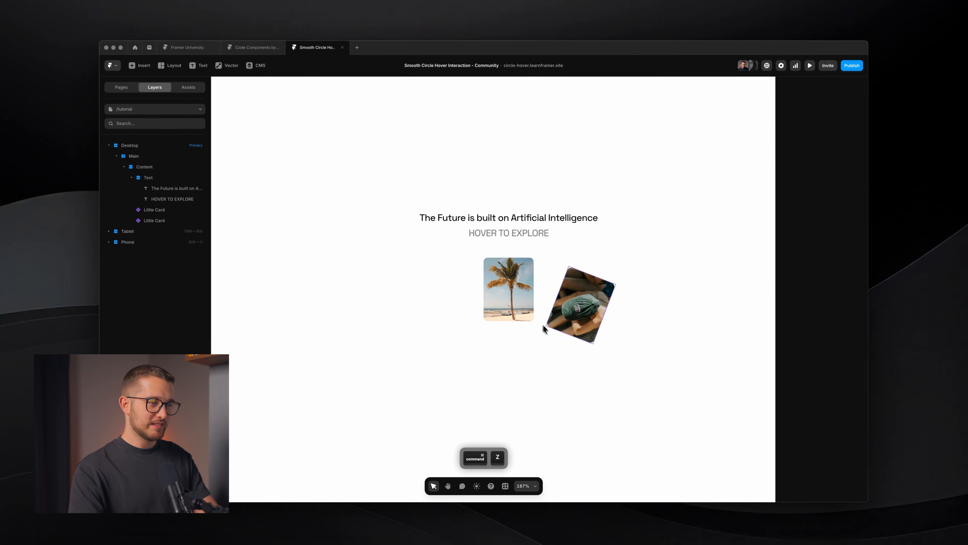
key("super+z")
key("super+z")
key("super+z")
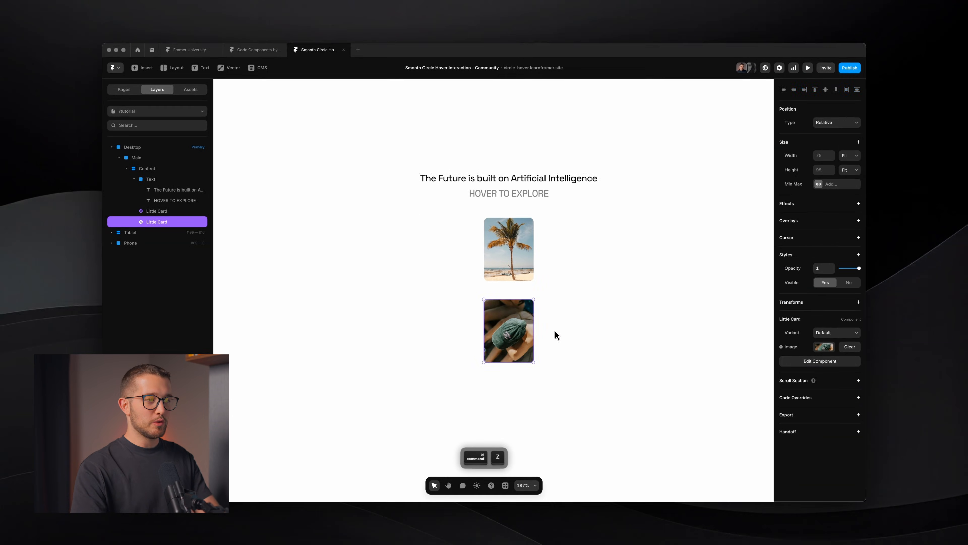
key("super+z")
key("super+shift+z")
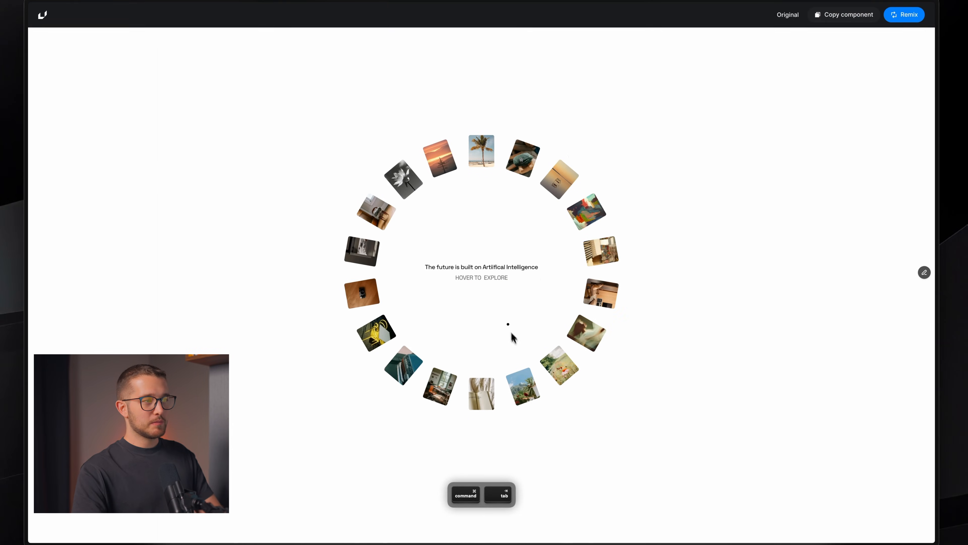
Mark out the vertical strip between the opposite palm and curtain cards in the finished circle example with a screen capture selection
key("super+shift+4")
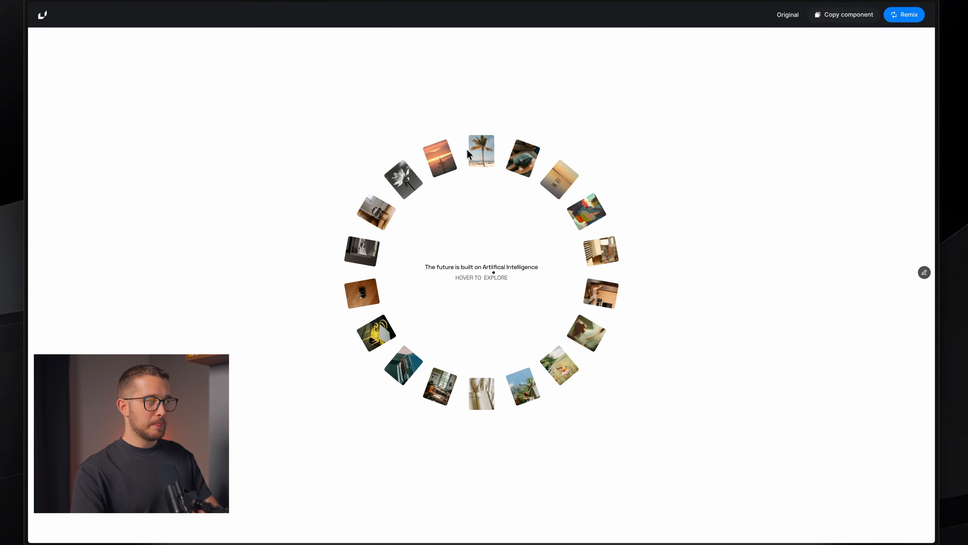
left_click_drag(473, 157, 501, 393)
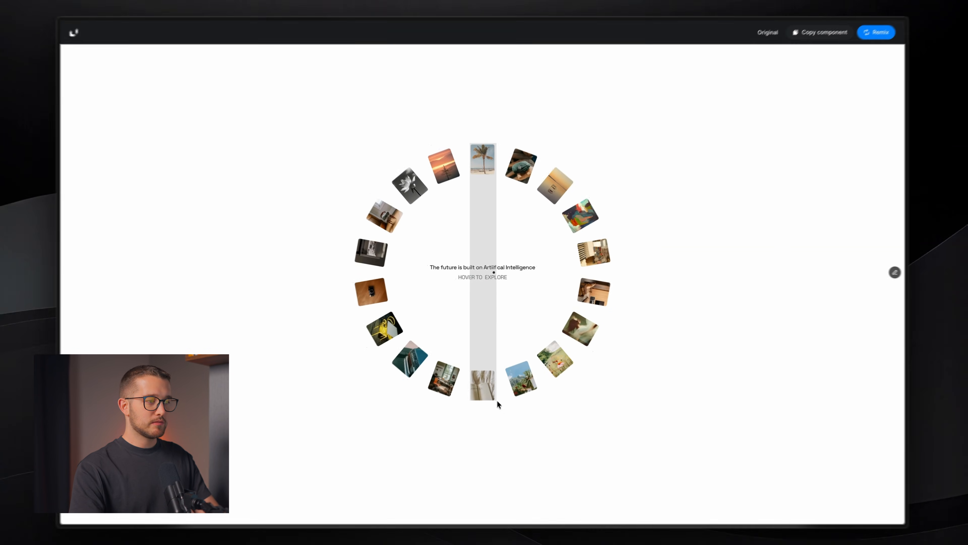
key("space")
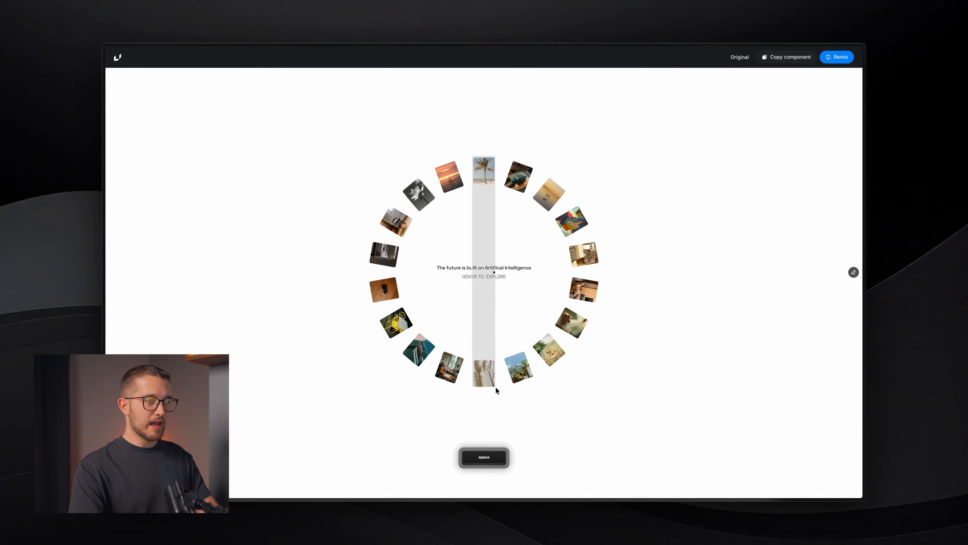
left_click_drag(495, 387, 495, 389)
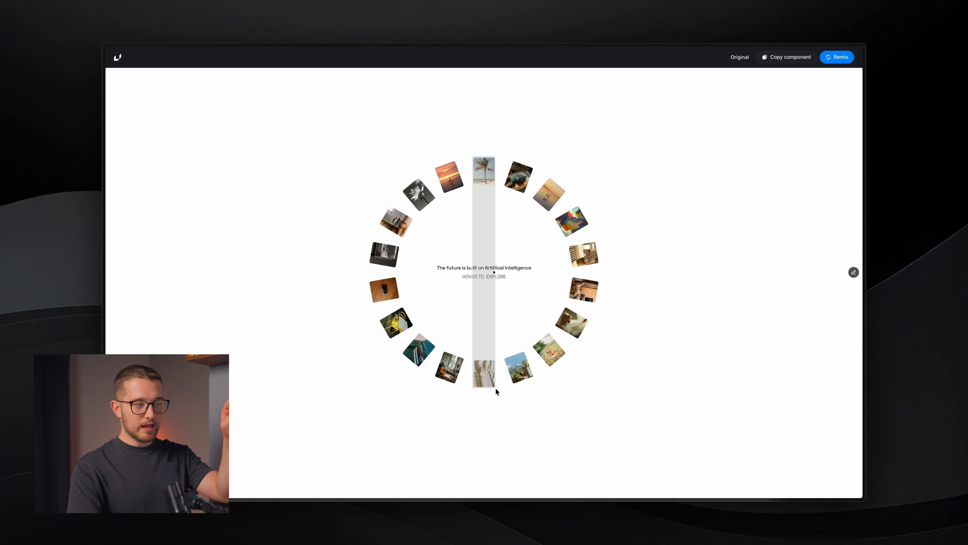
left_click_drag(495, 389, 491, 367)
key("space")
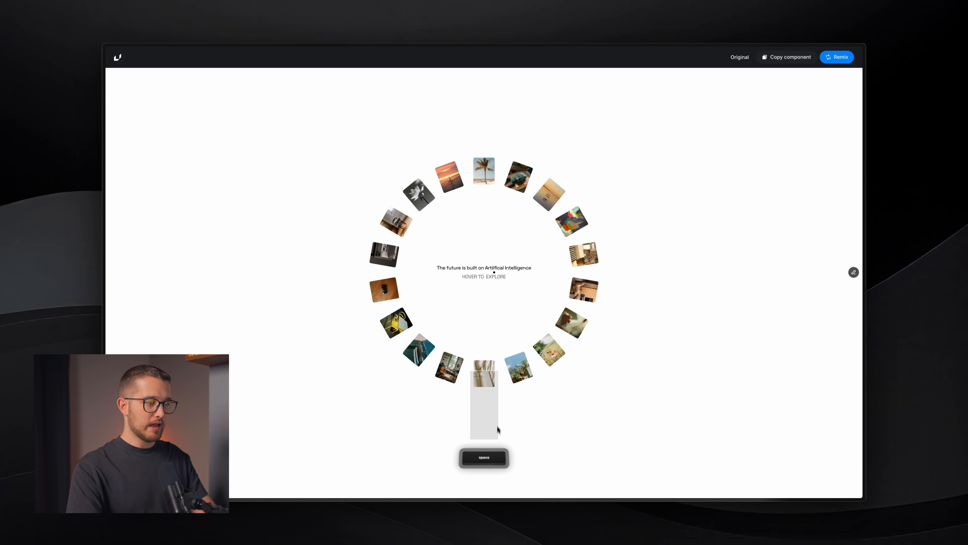
key("space")
mouse_move(499, 400)
left_mouse_down()
mouse_move(496, 200)
mouse_move(497, 389)
left_mouse_up()
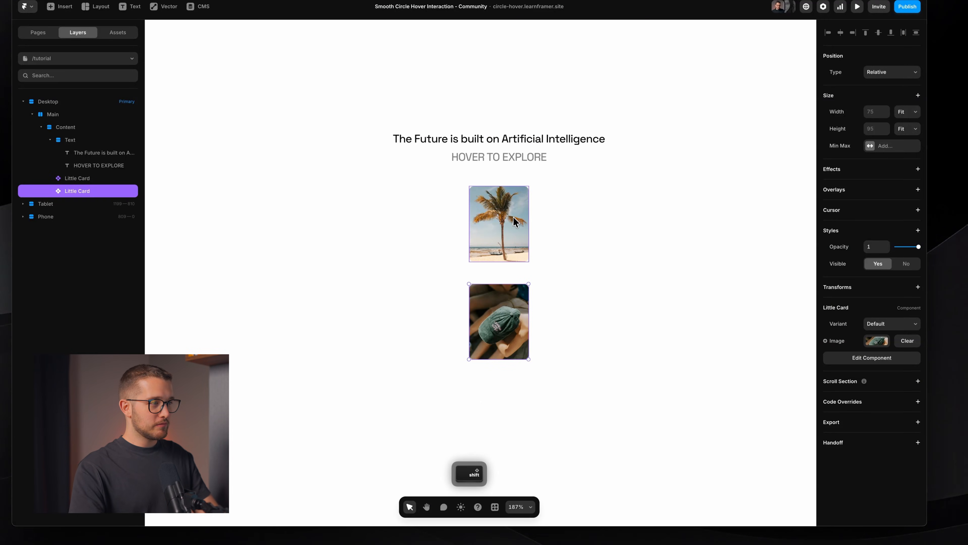
Wrap the palm and green cap Little Cards in a new stack and set its width to Fit
left_click(514, 216, "shift")
right_click(512, 218)
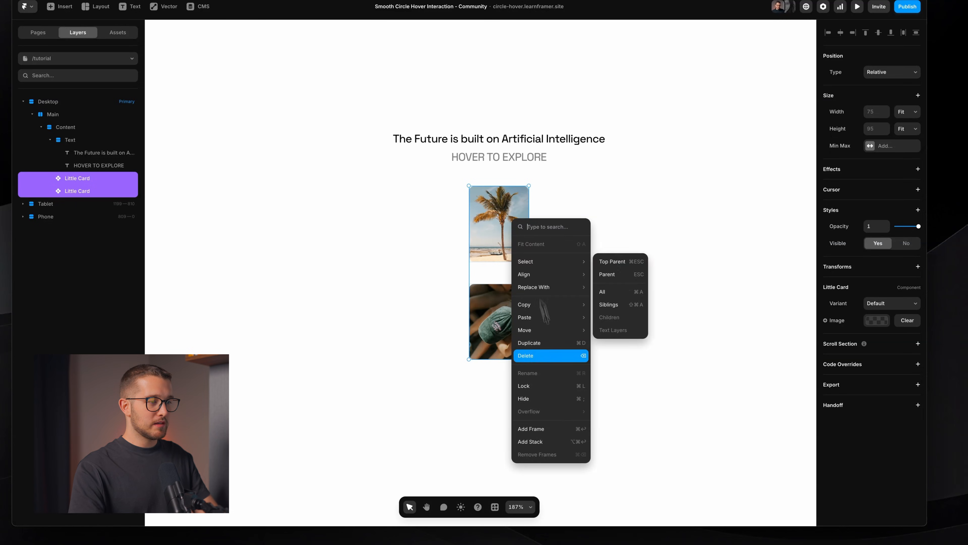
left_click(562, 442)
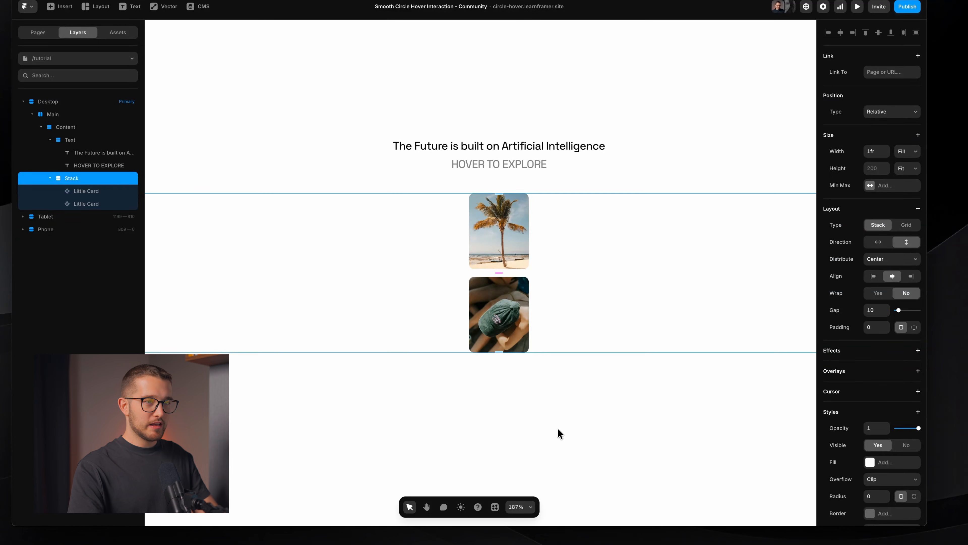
left_click(904, 182)
left_click(902, 194)
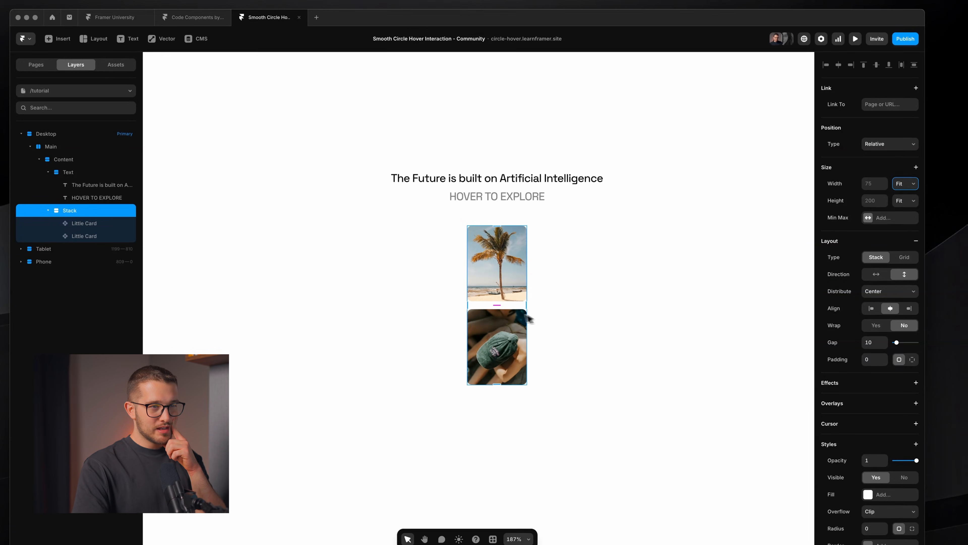
Give the stack of two Little Cards a fixed height of 600
left_click(903, 201)
left_click(873, 190)
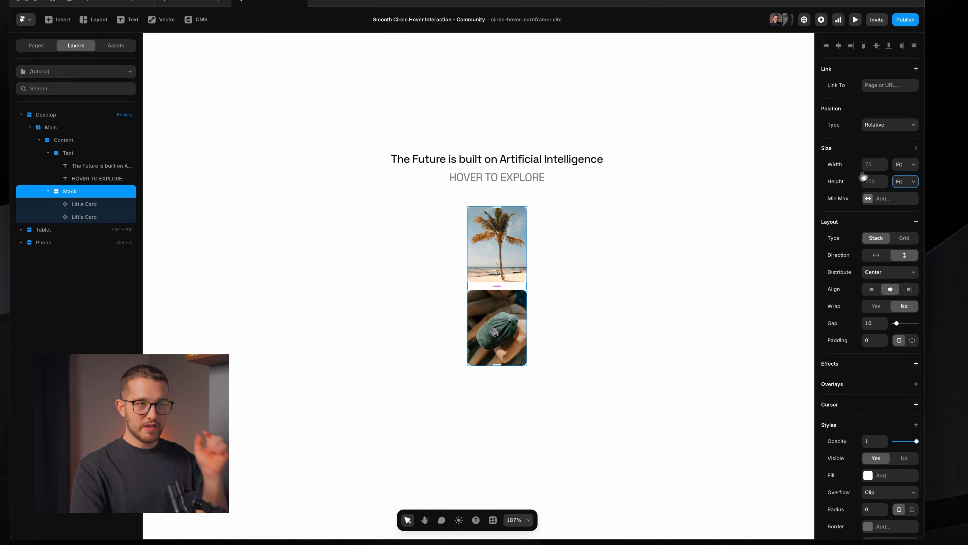
left_click_drag(885, 183, 882, 149)
scroll(590, 336, "down", 5)
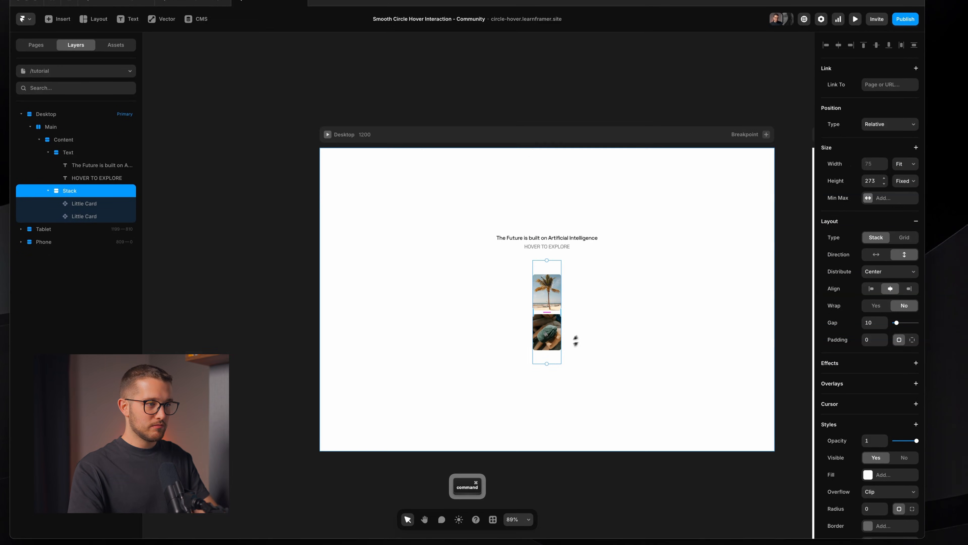
left_click_drag(547, 367, 569, 408)
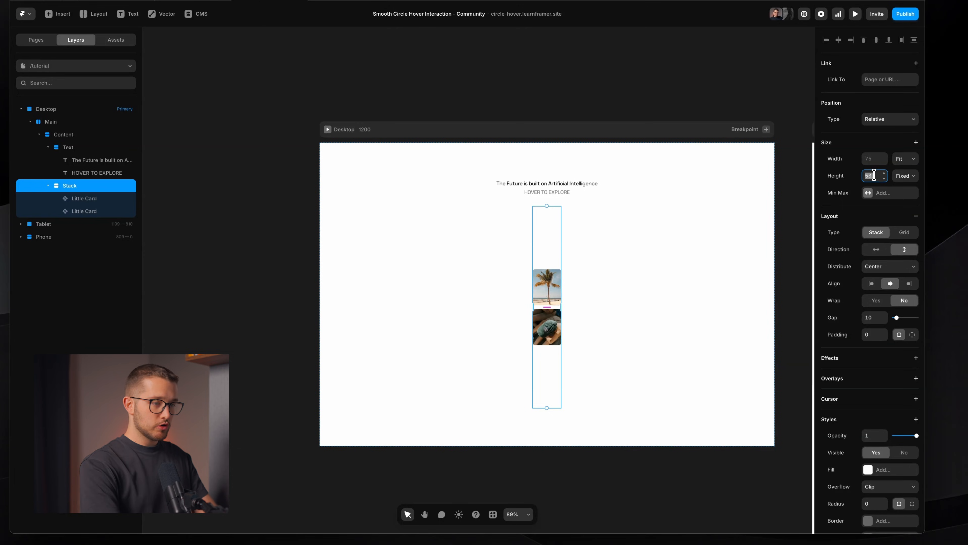
key("Return")
scroll(577, 325, "up", 3)
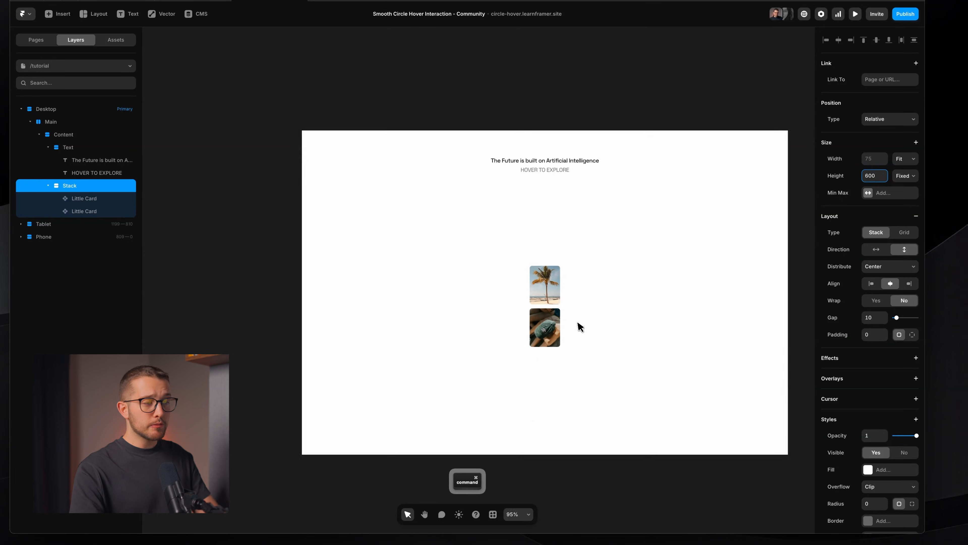
scroll(577, 323, "left", 1)
scroll(577, 323, "right", 1)
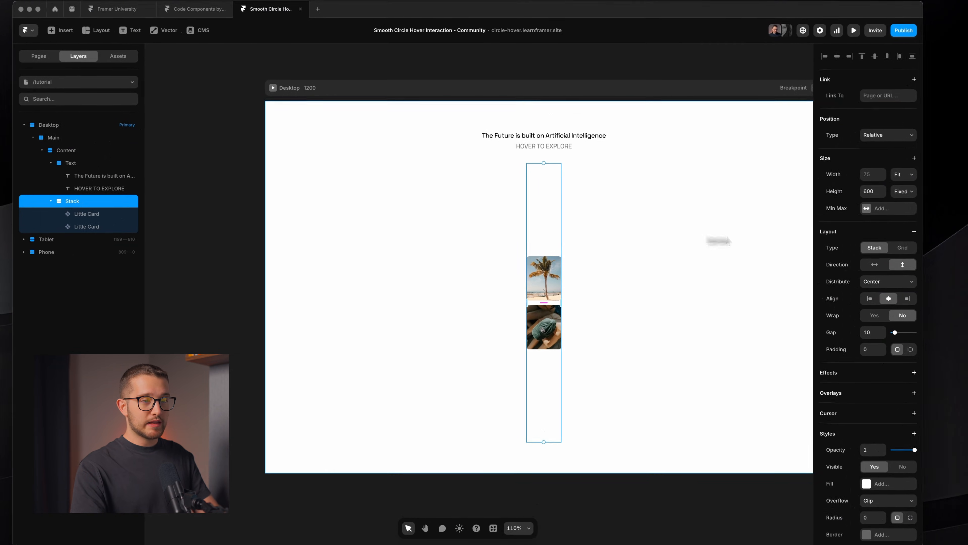
Set the stack's distribution to Space Between and switch its direction to horizontal
left_click(877, 281)
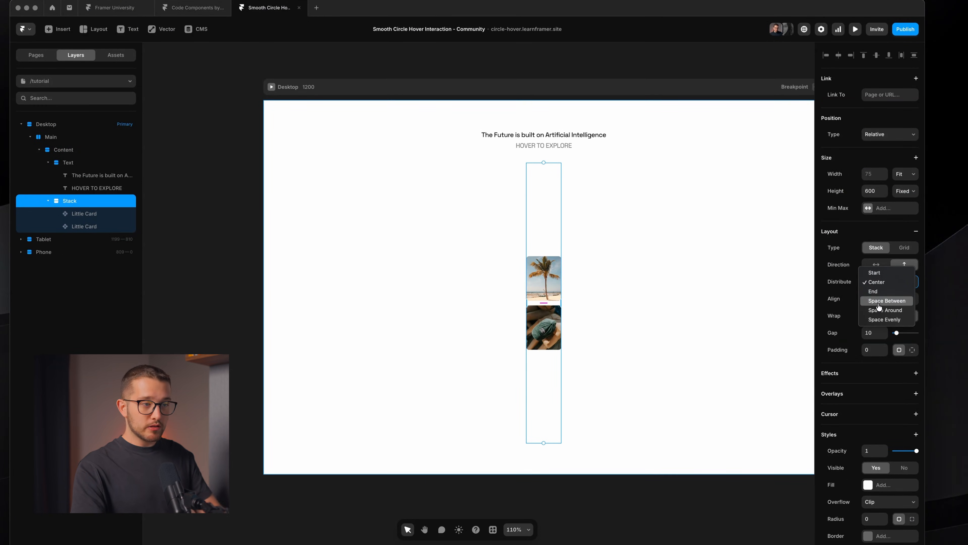
left_click(878, 302)
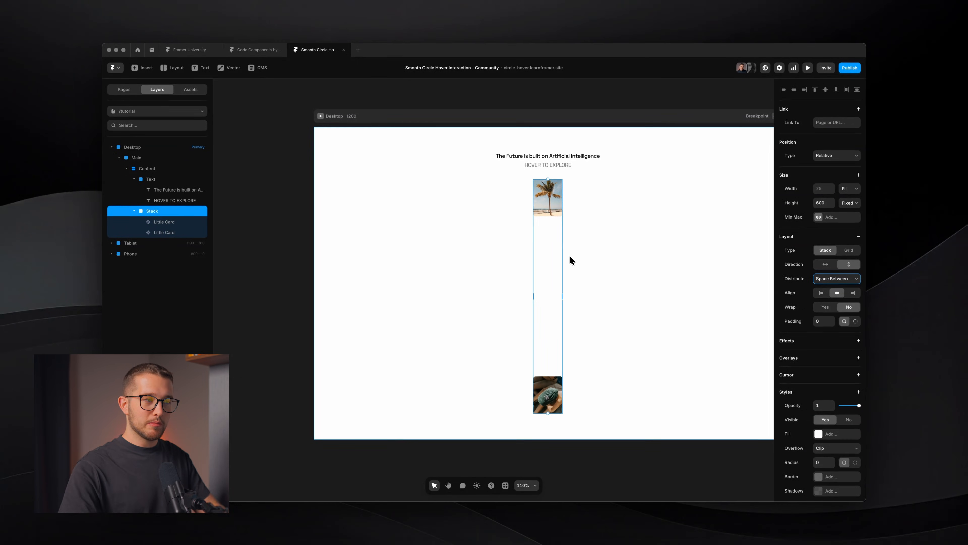
left_click(828, 267)
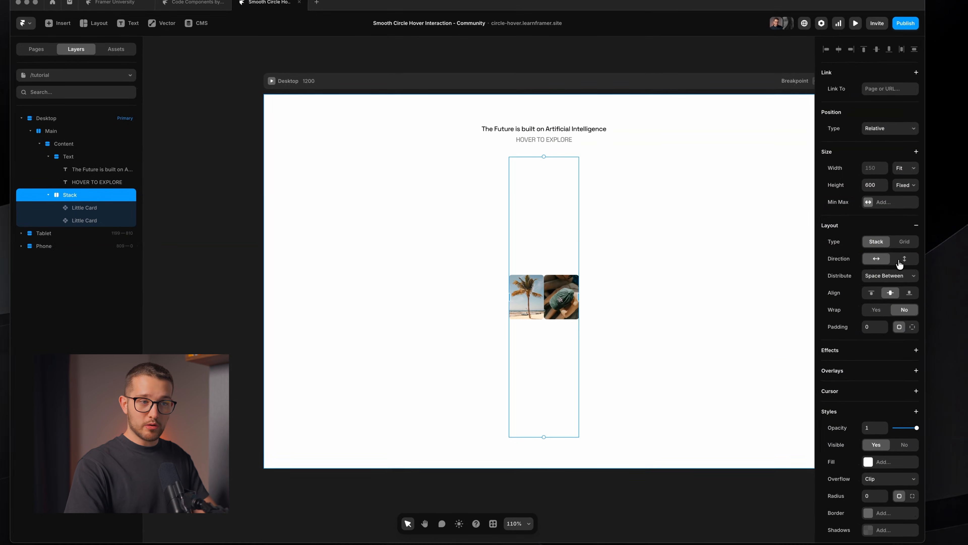
Set the stack's direction to vertical and preview the two cards on the page
left_click(845, 268)
left_click(553, 166, "super")
left_click(549, 412, "super")
left_click(618, 378)
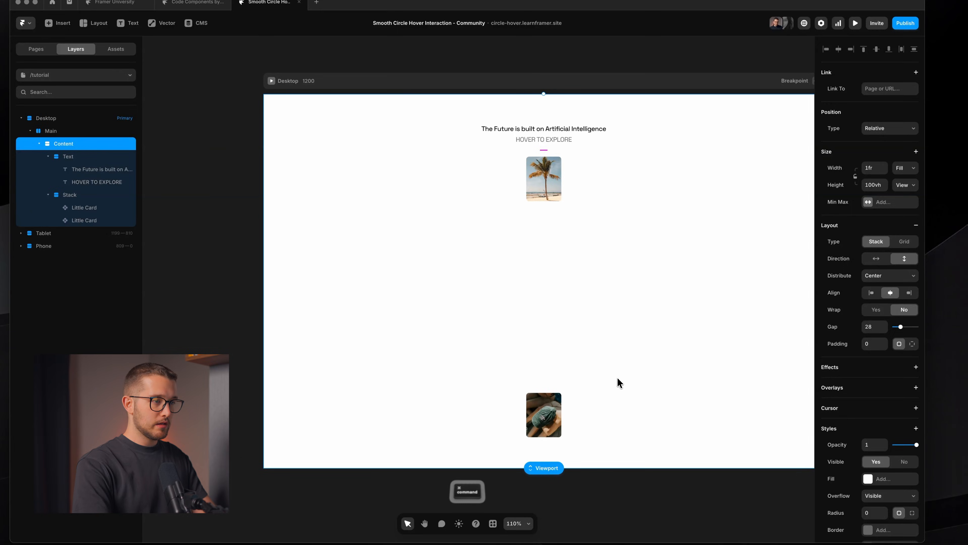
key("super+p")
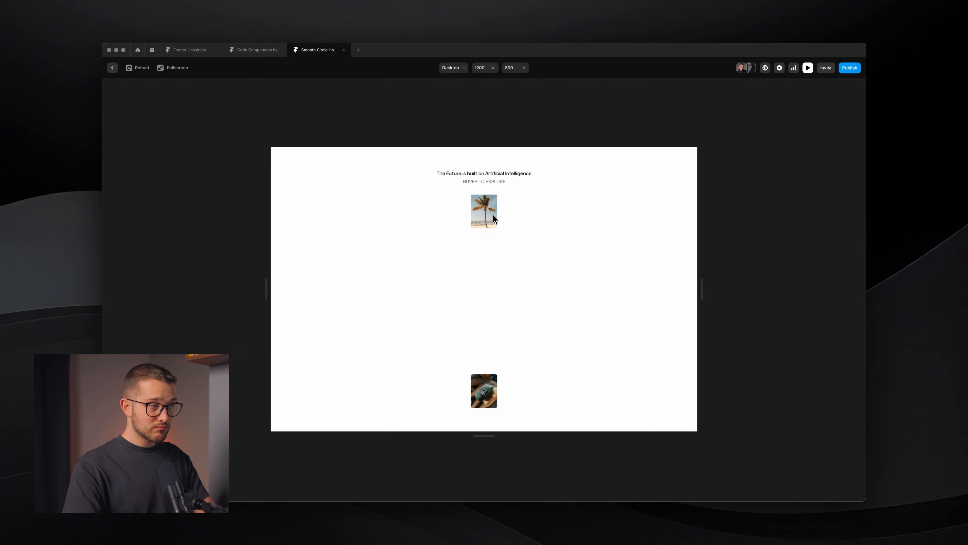
key("Escape")
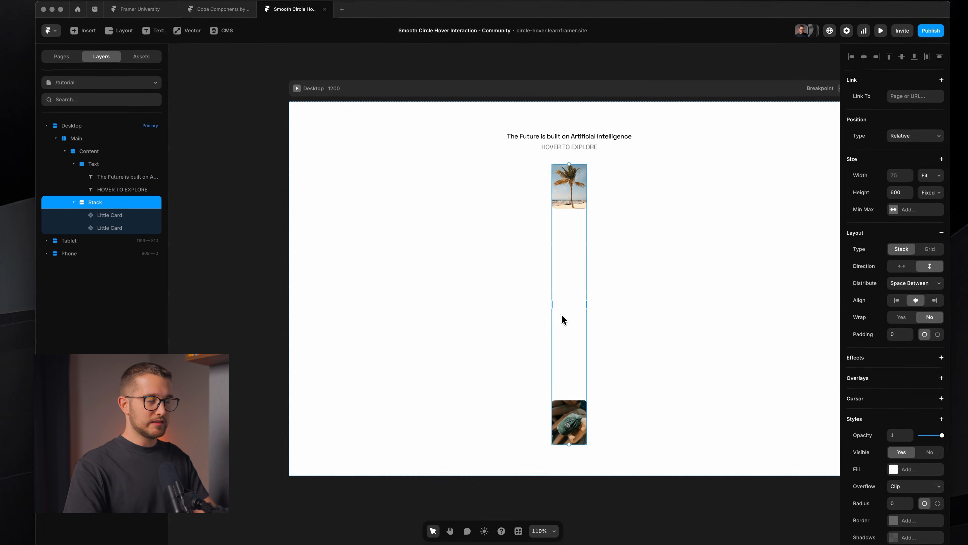
Rename the stack holding the two Little Cards as Arm
key("super+r")
type("Arm")
key("Return")
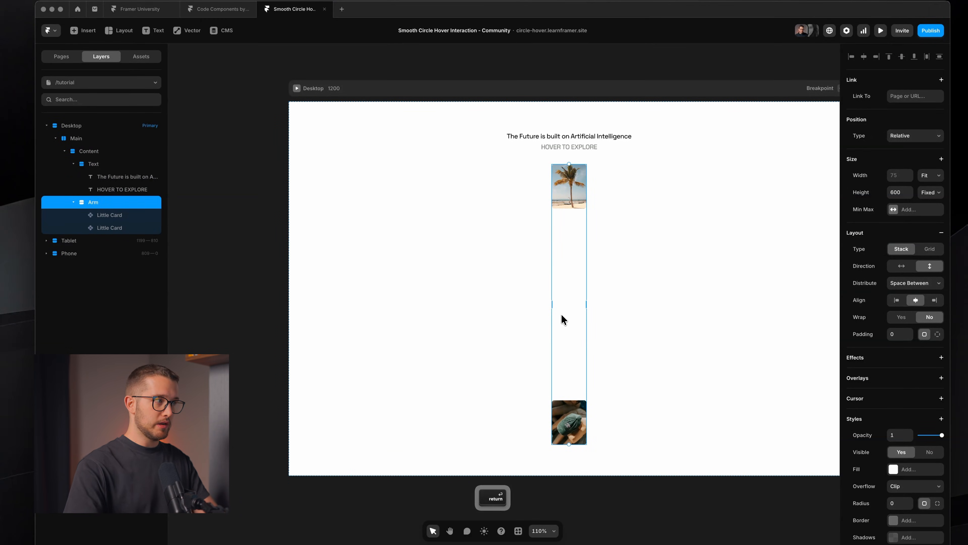
key("Escape")
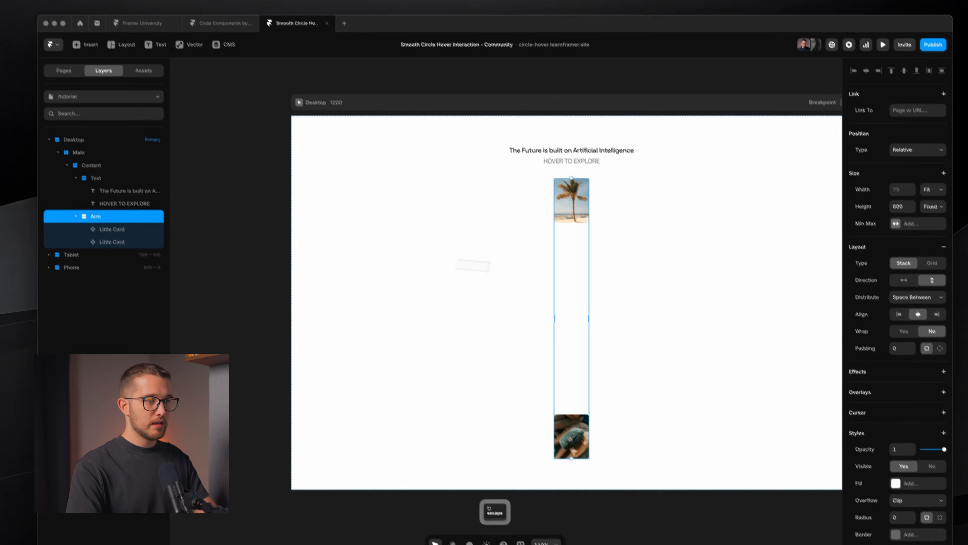
Set the Arm stack's overflow to Visible
scroll(888, 366, "down", 4)
left_click(918, 373)
left_click(883, 349)
left_click(664, 335)
Preview the hover on both Little Cards and compare their orientation with the finished circle example
key("super+p")
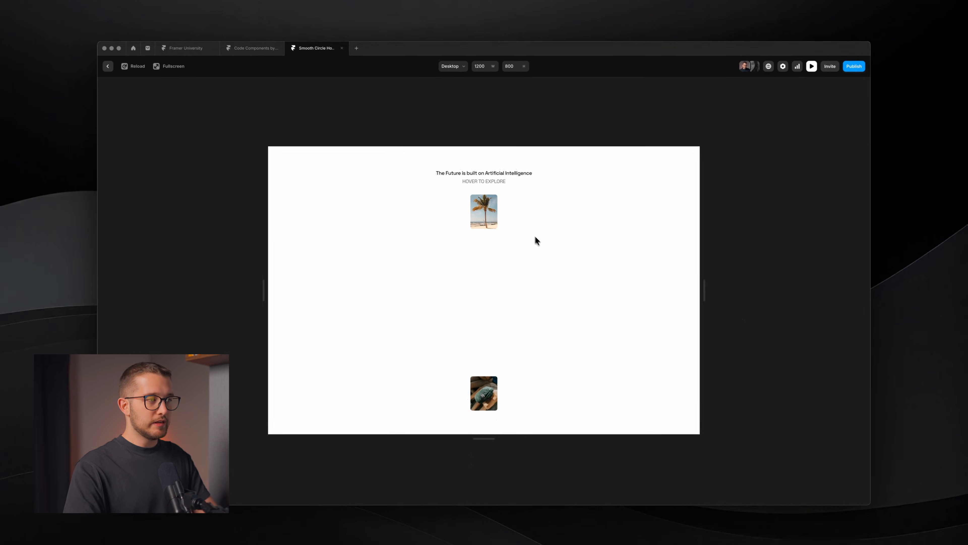
key("super+Tab")
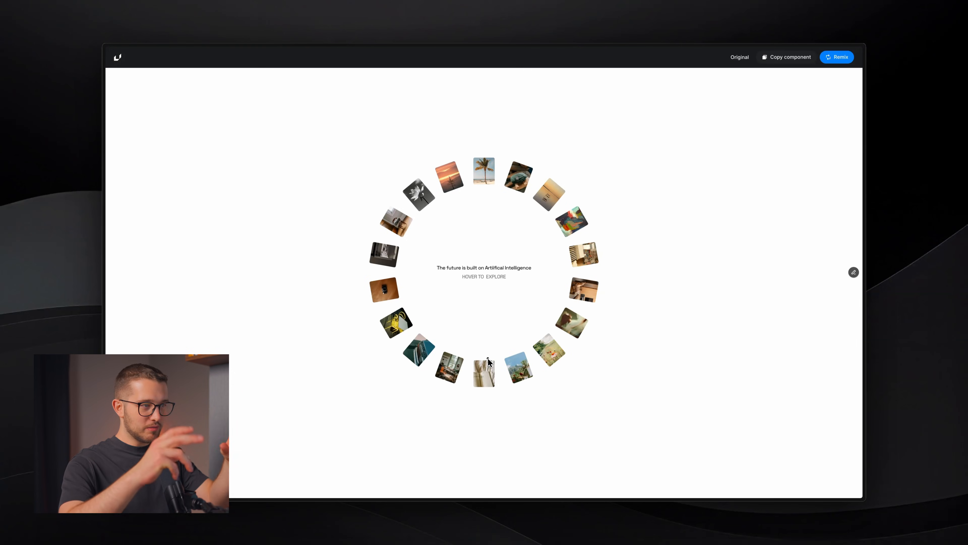
key("super+Tab")
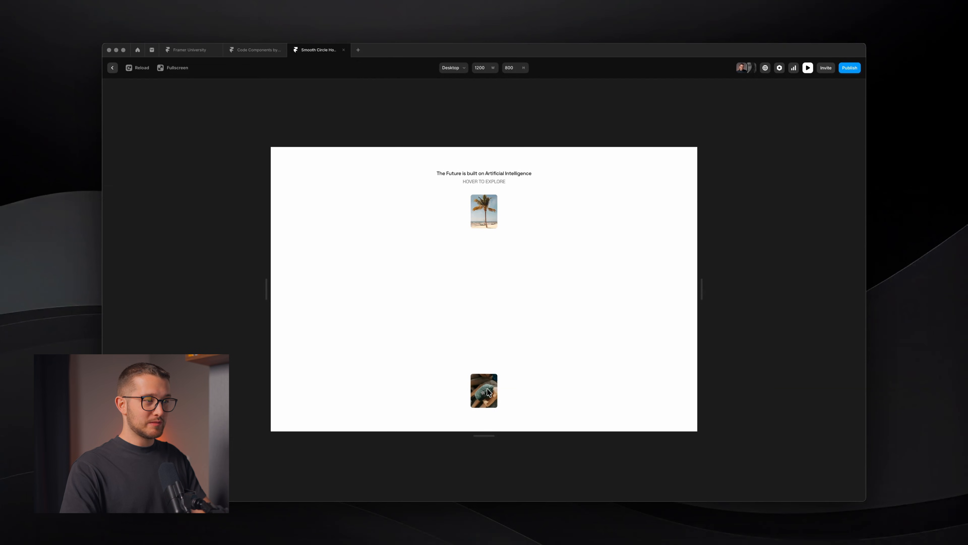
key("space")
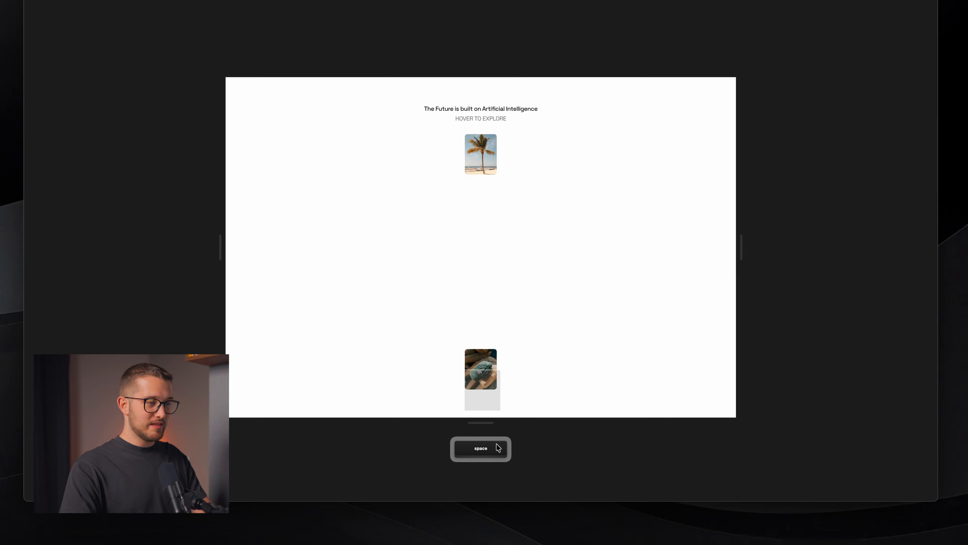
key("Escape")
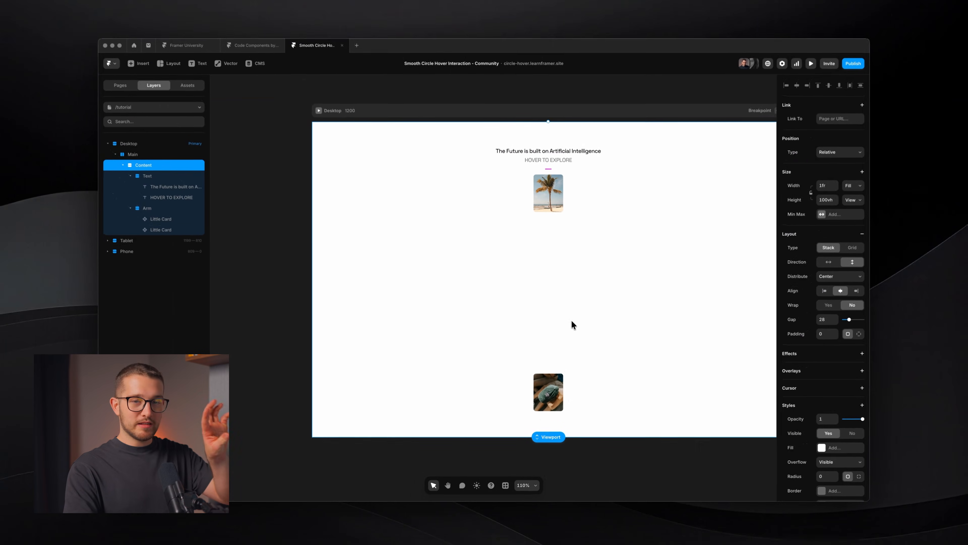
Rotate the green cap Little Card half a turn and preview the hover of the cards
scroll(572, 323, "right", 3)
scroll(503, 341, "left", 1)
left_click(509, 377)
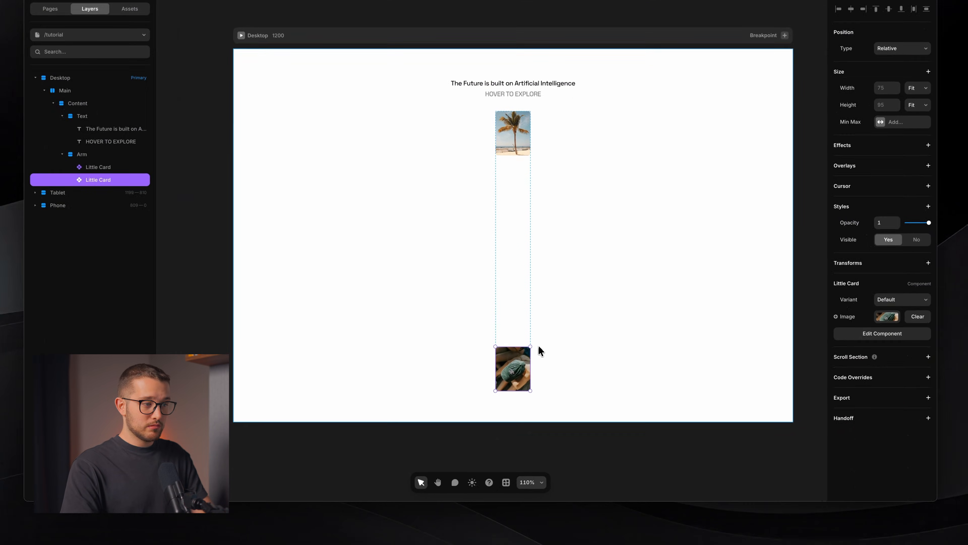
left_click_drag(534, 344, 484, 403)
left_click(575, 396)
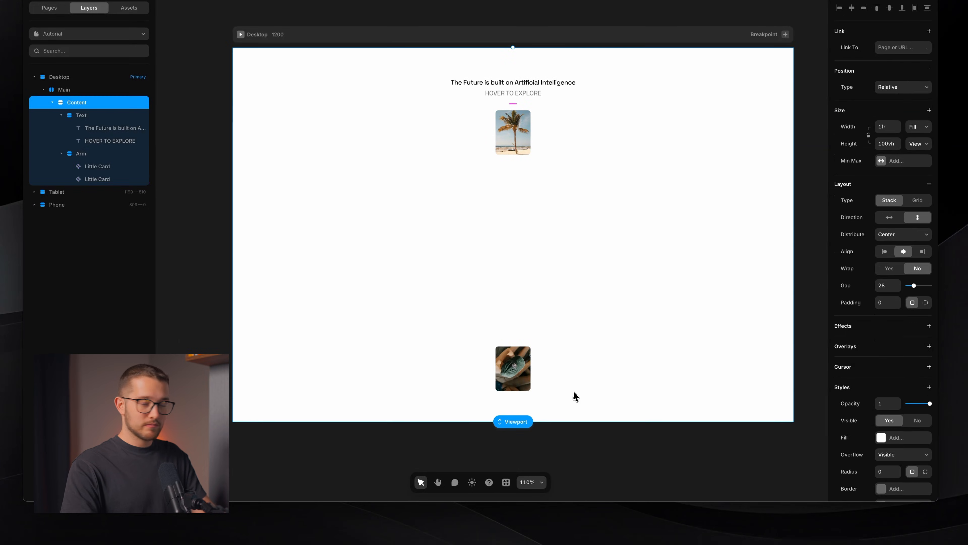
key("super+p")
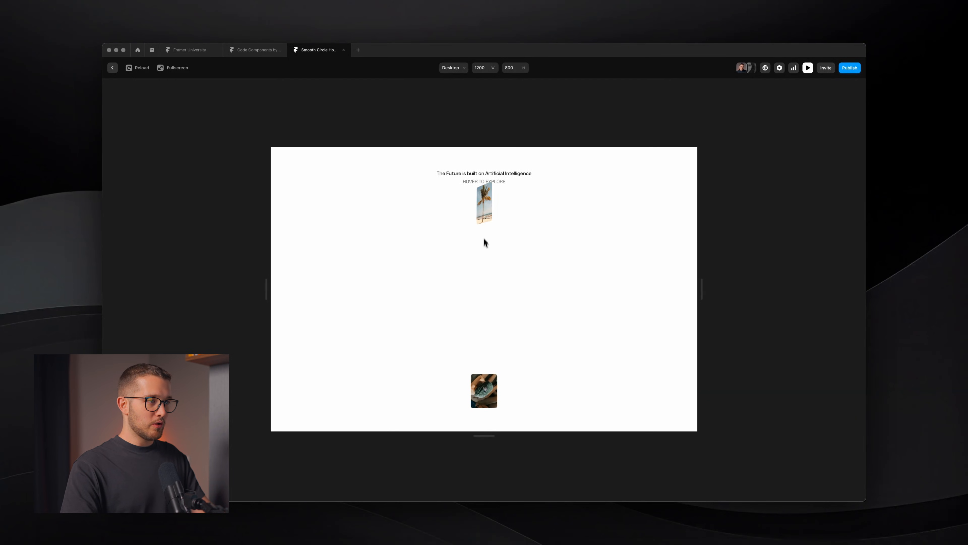
key("Escape")
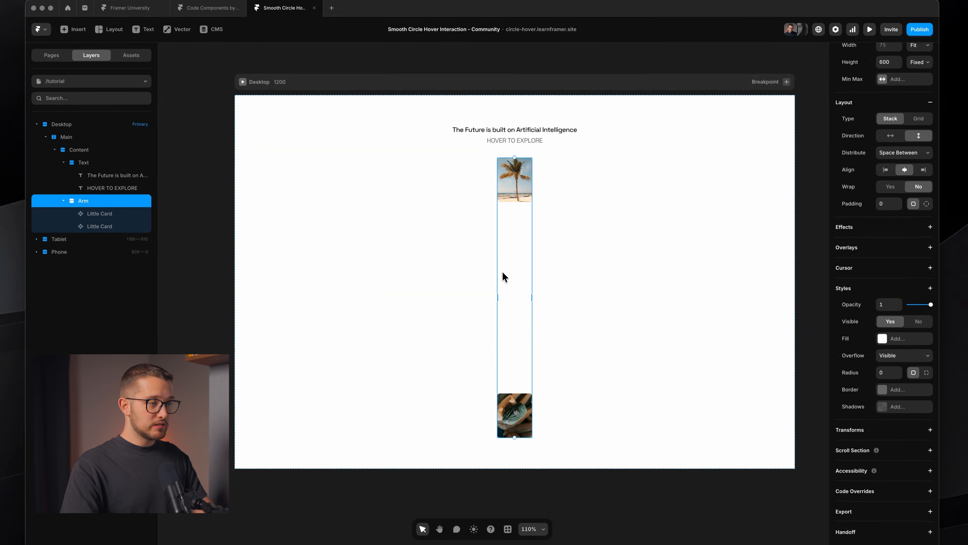
Try duplicating the Arm stack directly inside the Content stack
key("super+d")
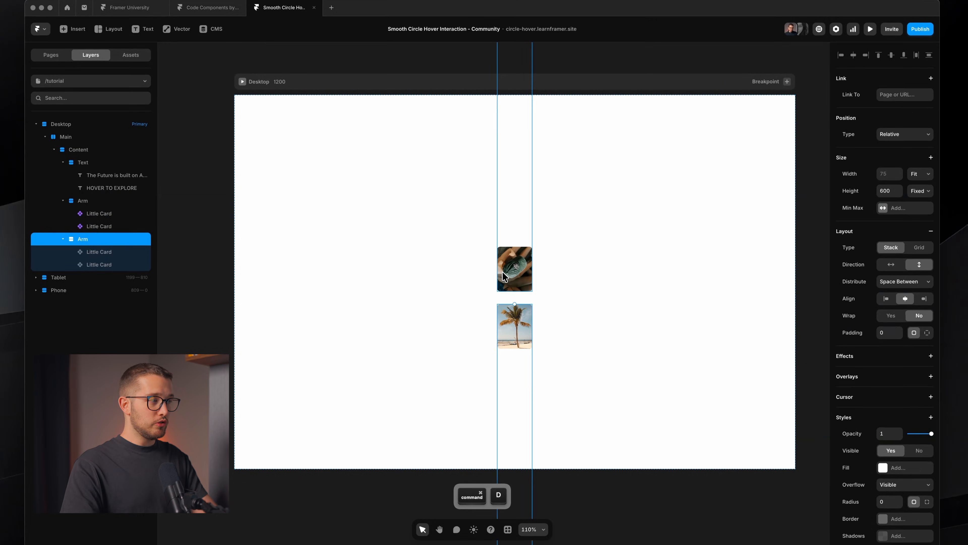
key("super+z")
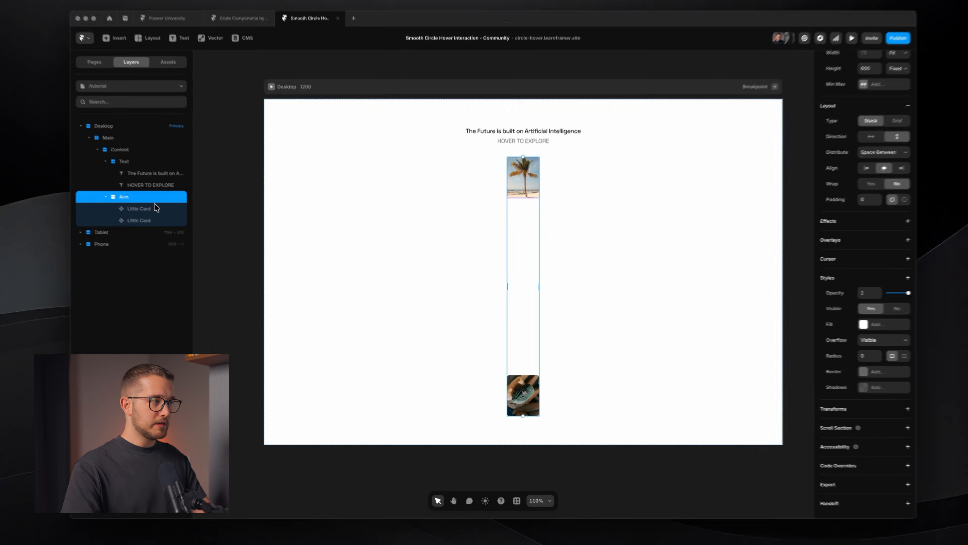
right_click(176, 219)
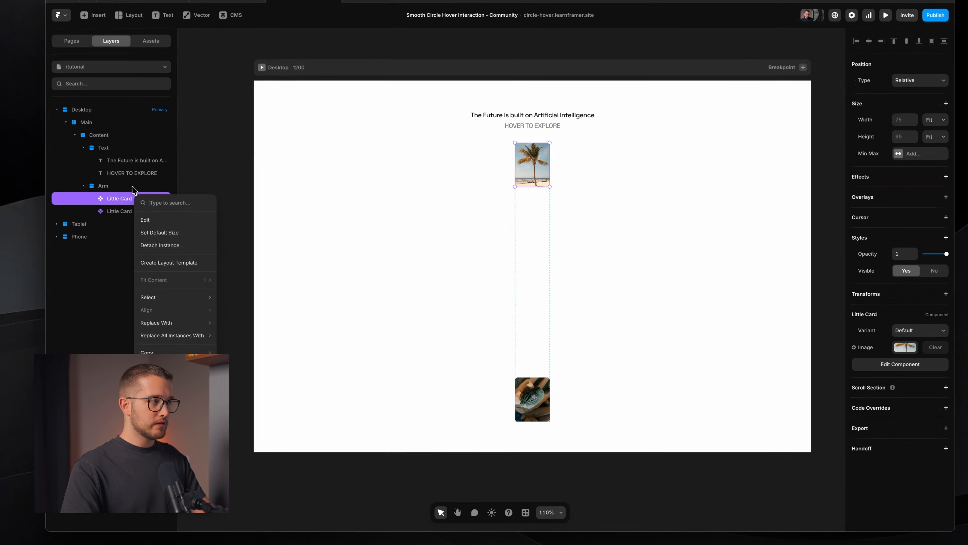
left_click(173, 212)
right_click(172, 212)
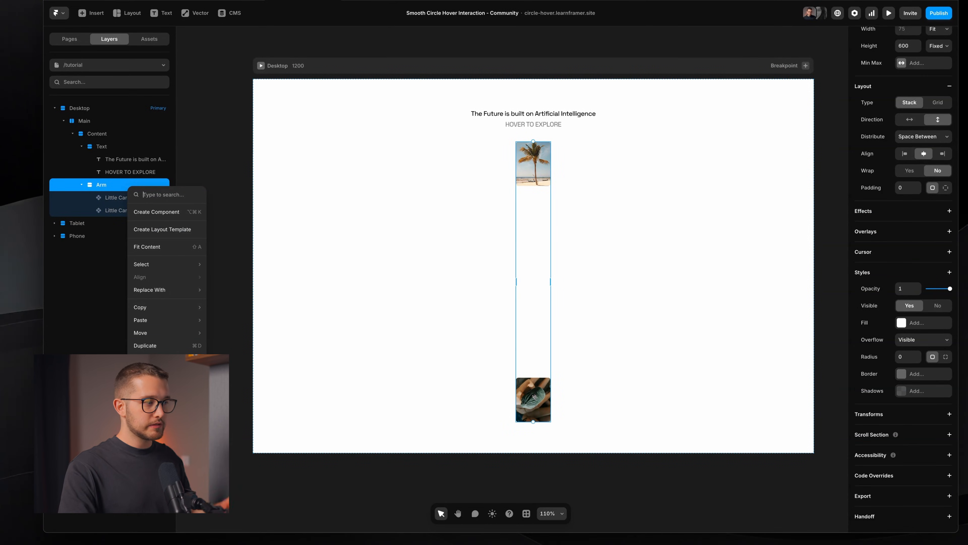
left_click(146, 418)
key("super+z")
Wrap the Arm in a new stack within Content
left_click(125, 185)
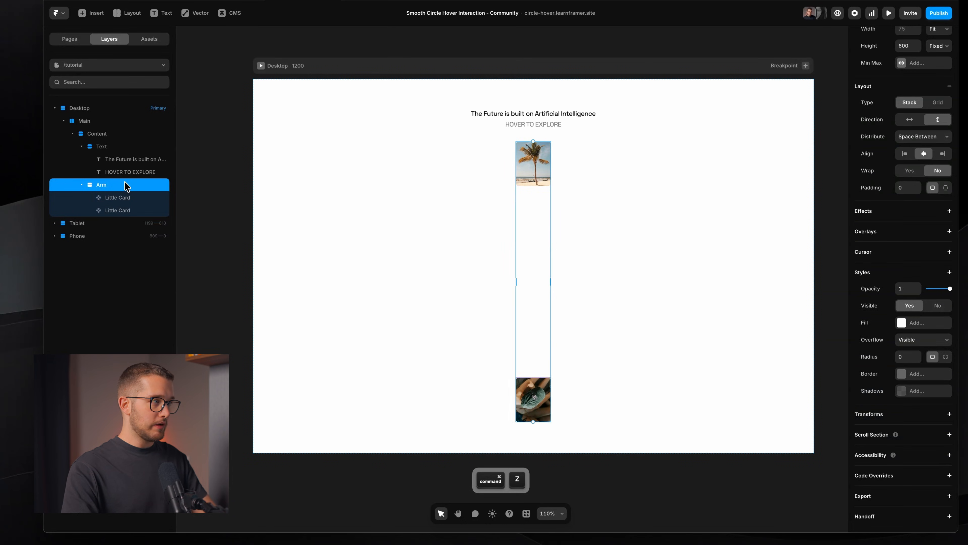
right_click(125, 185)
left_click(147, 406)
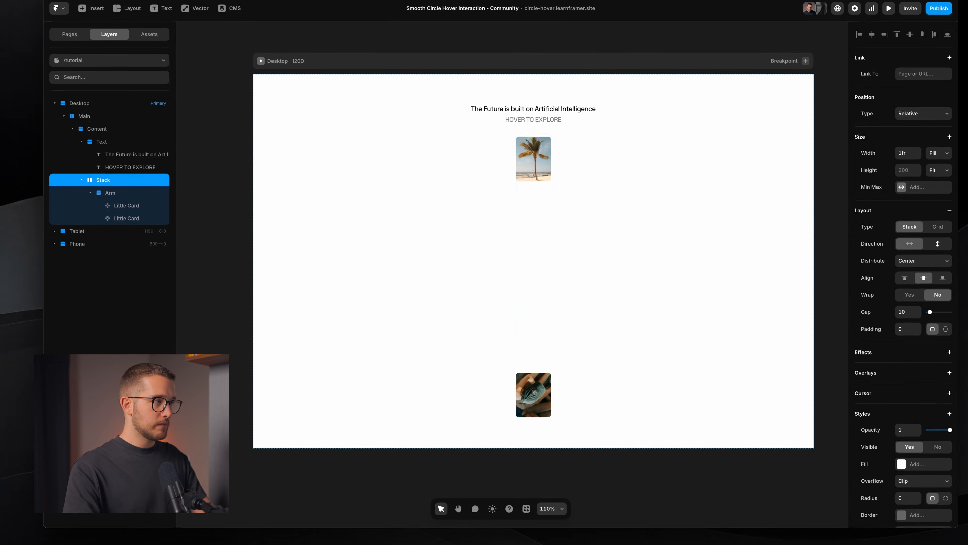
Rename the new stack around the Arm as Full Circle
double_click(116, 185)
key("BackSpace")
key("BackSpace")
key("BackSpace")
key("BackSpace")
key("BackSpace")
key("BackSpace")
key("BackSpace")
key("BackSpace")
key("BackSpace")
key("BackSpace")
type("Arms")
key("BackSpace")
key("BackSpace")
key("BackSpace")
key("BackSpace")
type("Full Circle")
key("Return")
Give the Full Circle stack a fixed width of 600
left_click(162, 221)
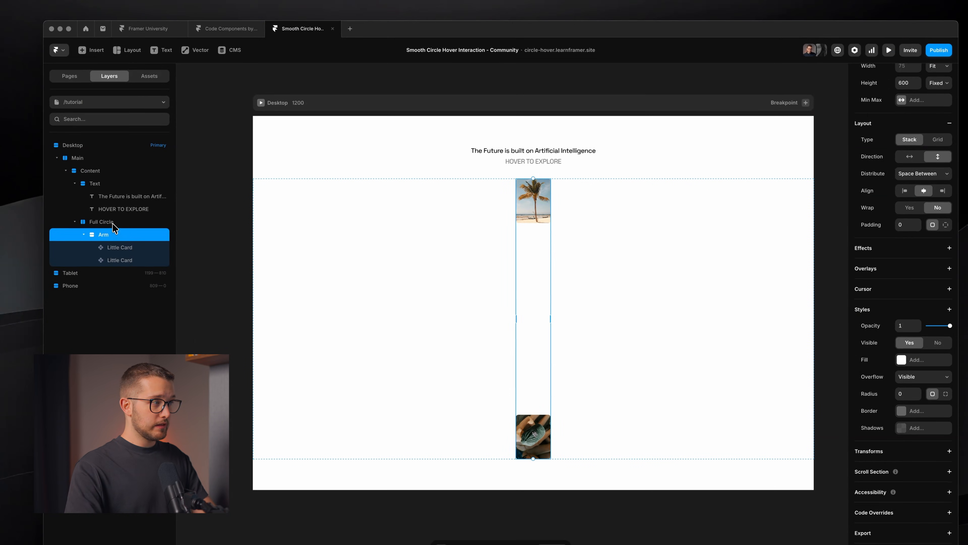
left_click(113, 223)
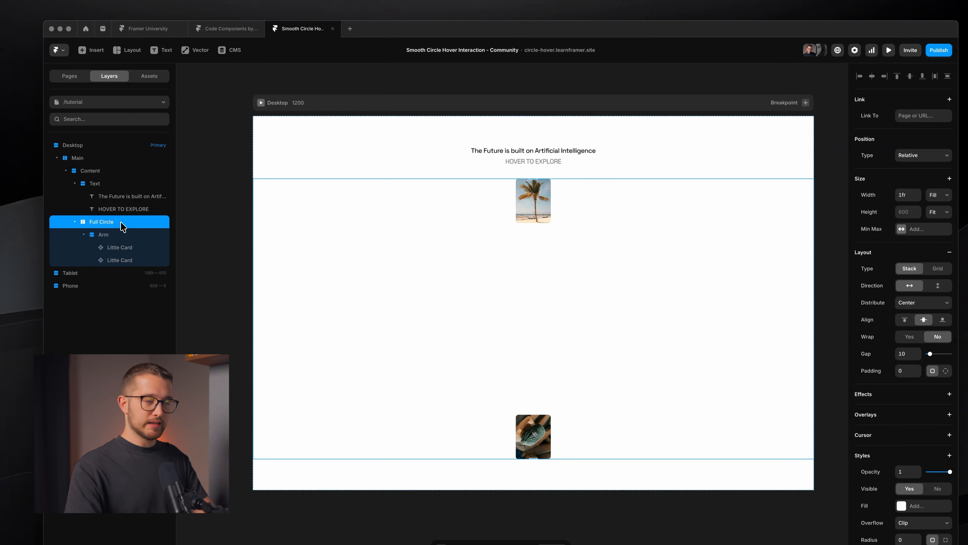
left_click(907, 198)
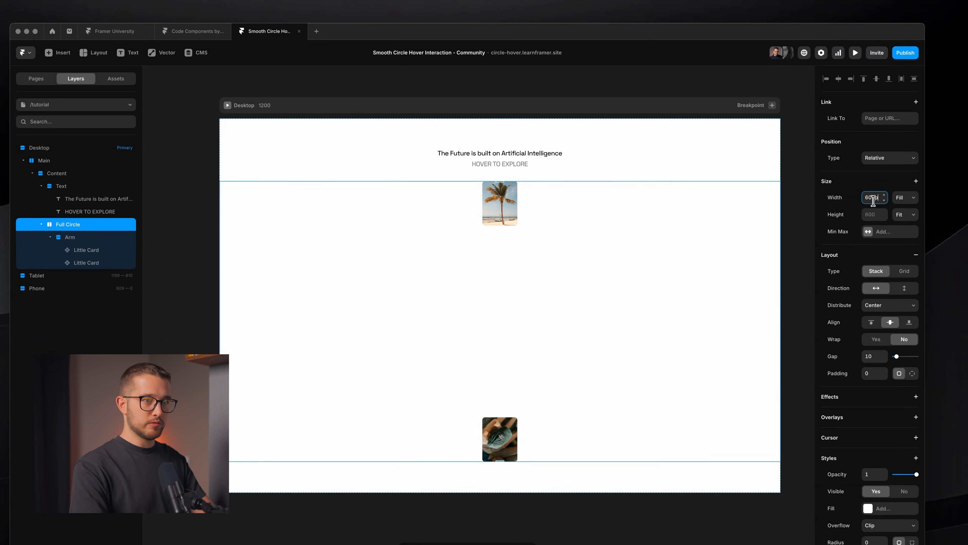
type("600px")
key("Return")
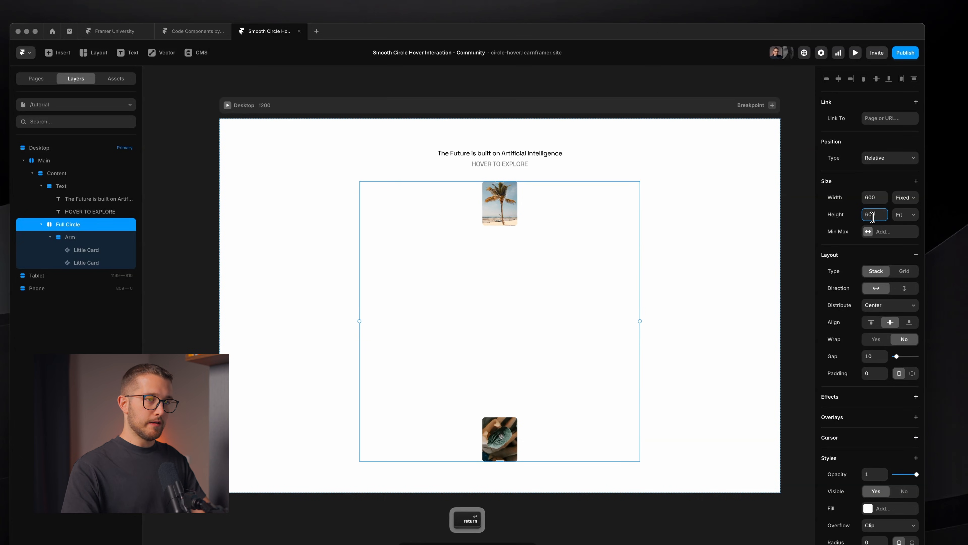
left_click(909, 220)
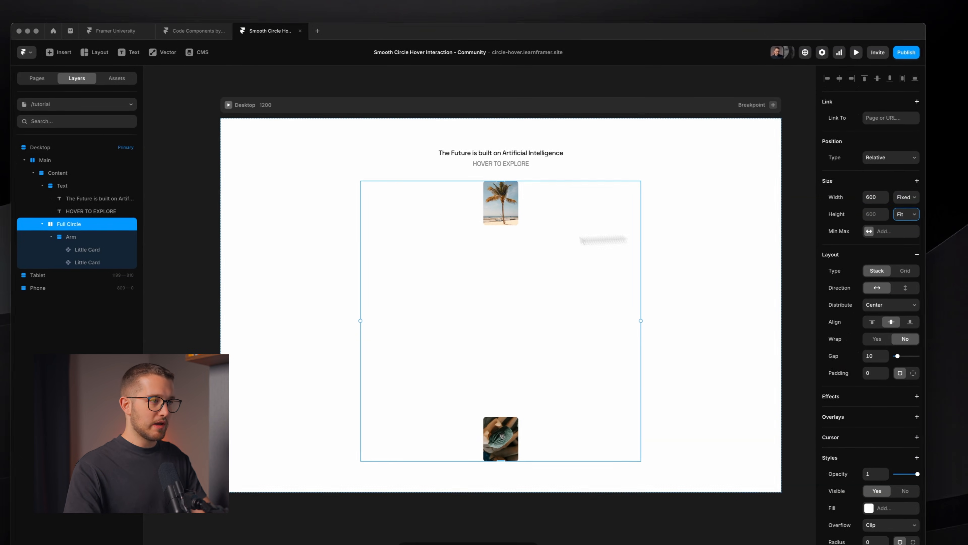
Set the Arm's height to Fill inside the Full Circle stack
left_click(126, 237)
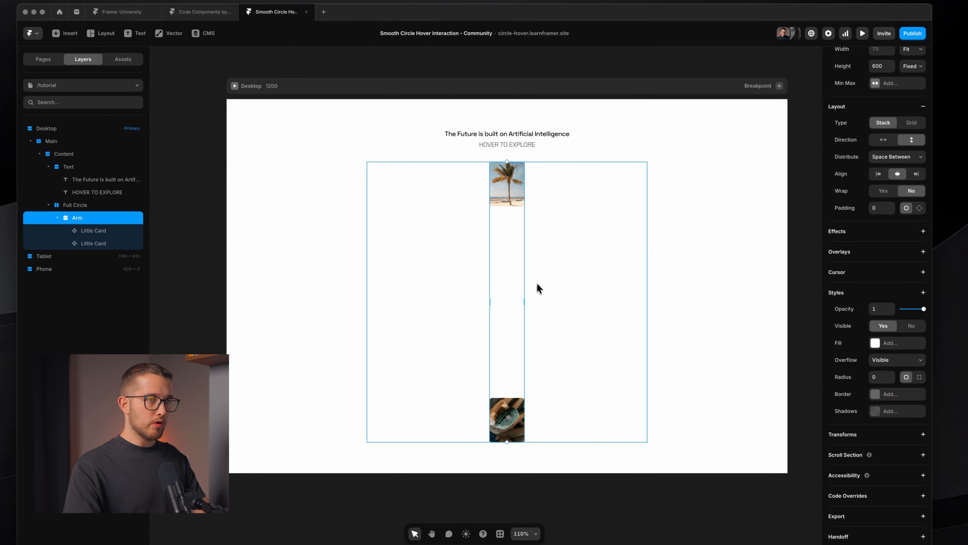
scroll(915, 284, "up", 5)
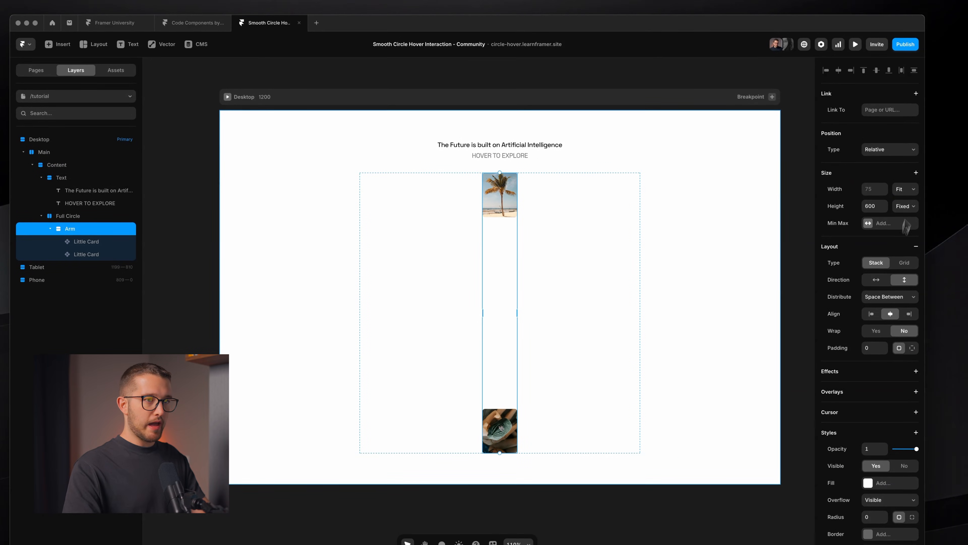
left_click(912, 234)
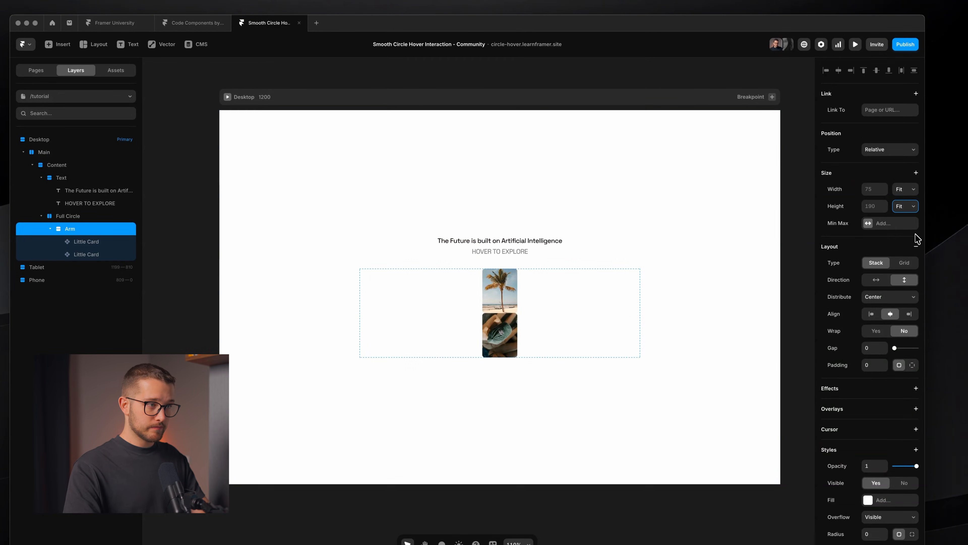
key("super+z")
left_click(906, 208)
left_click(902, 225)
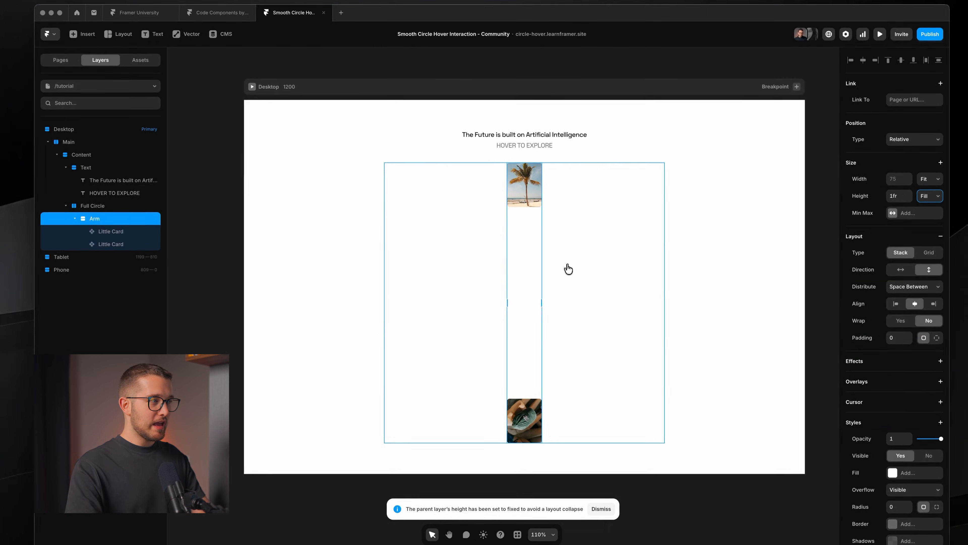
Collapse the Arm layer and duplicate it within the Full Circle stack
left_click(75, 218)
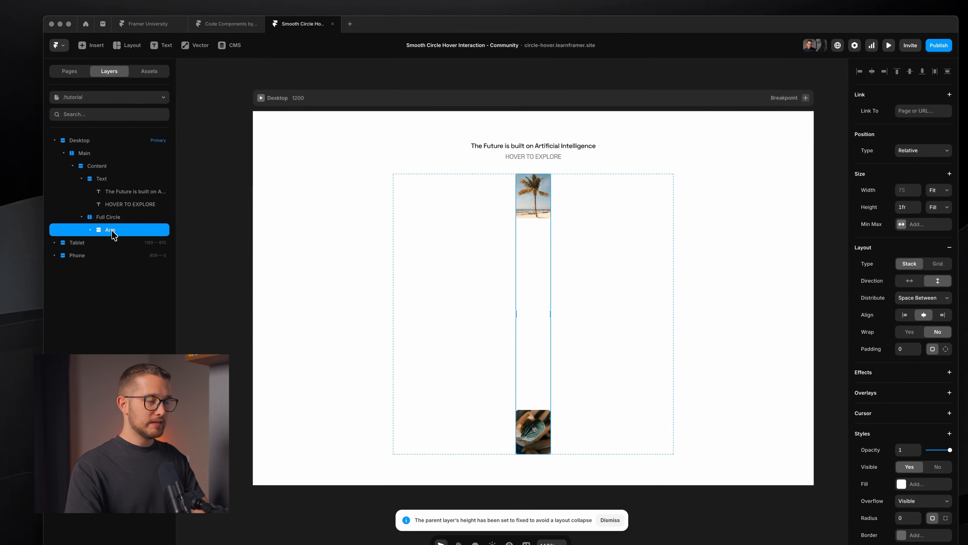
key("super+d")
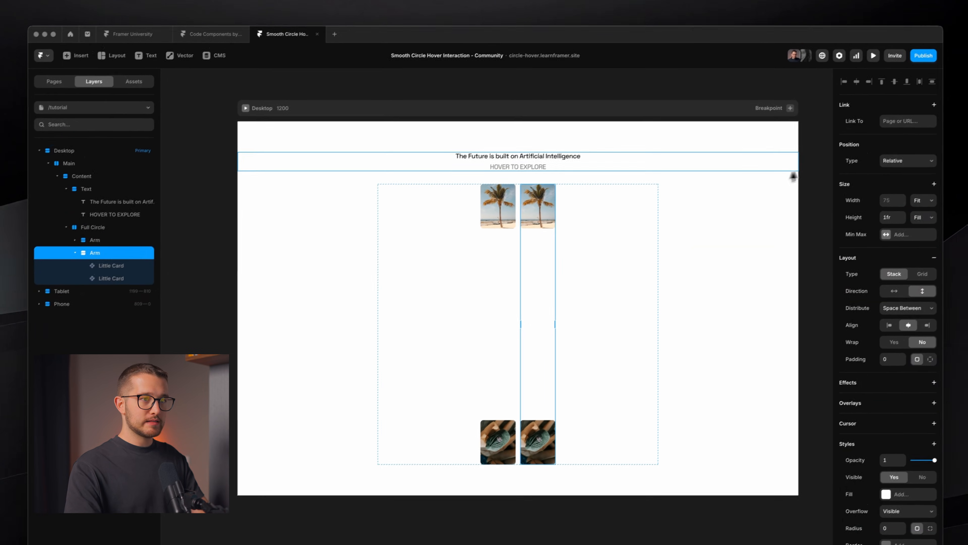
mouse_move(520, 263)
left_mouse_down()
mouse_move(495, 259)
mouse_move(504, 266)
left_mouse_up()
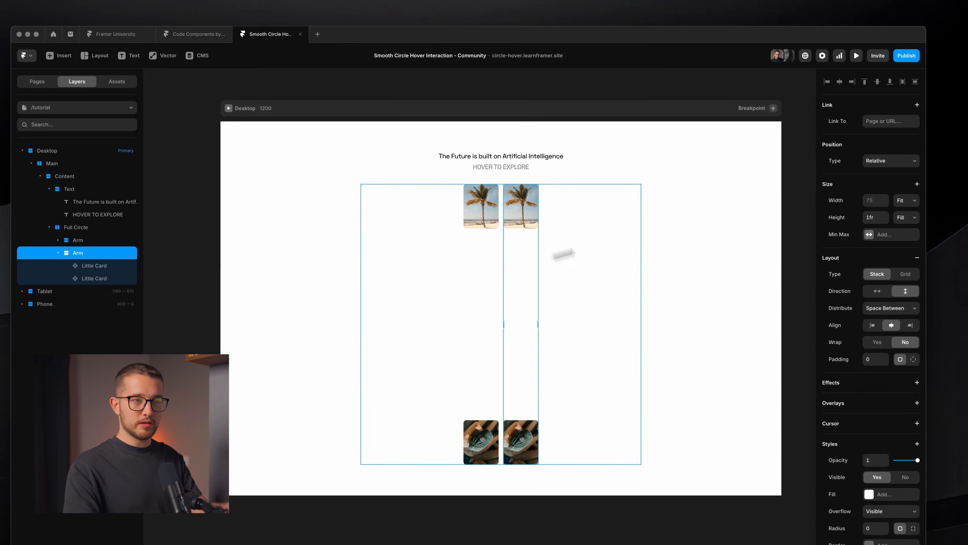
Set the duplicated Arm's position type to Absolute and center it horizontally within Full Circle
left_click(890, 161)
left_click(884, 171)
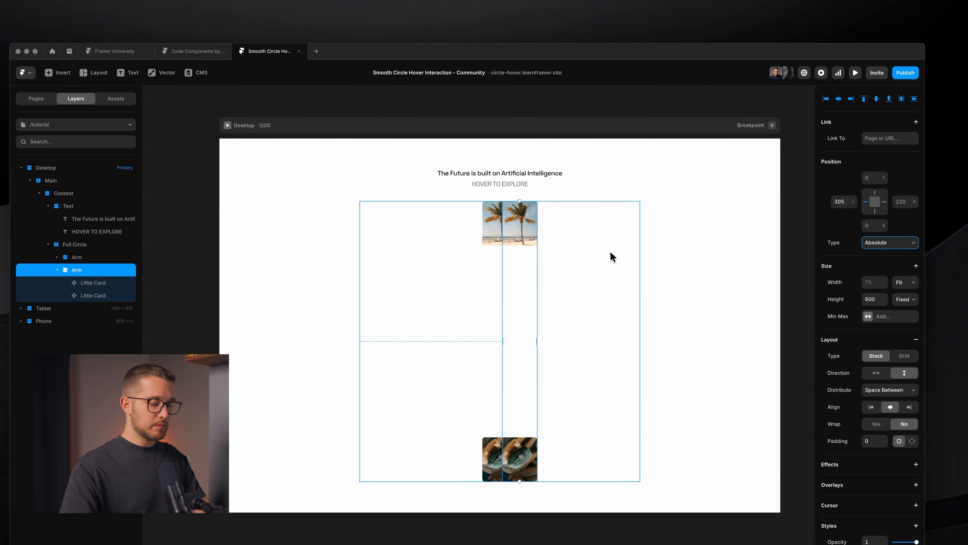
key("alt")
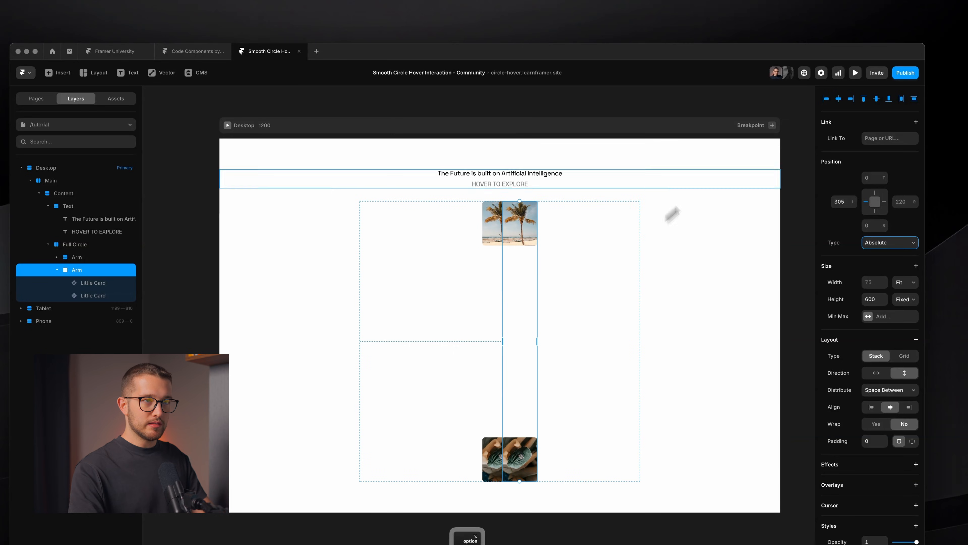
left_click(840, 101)
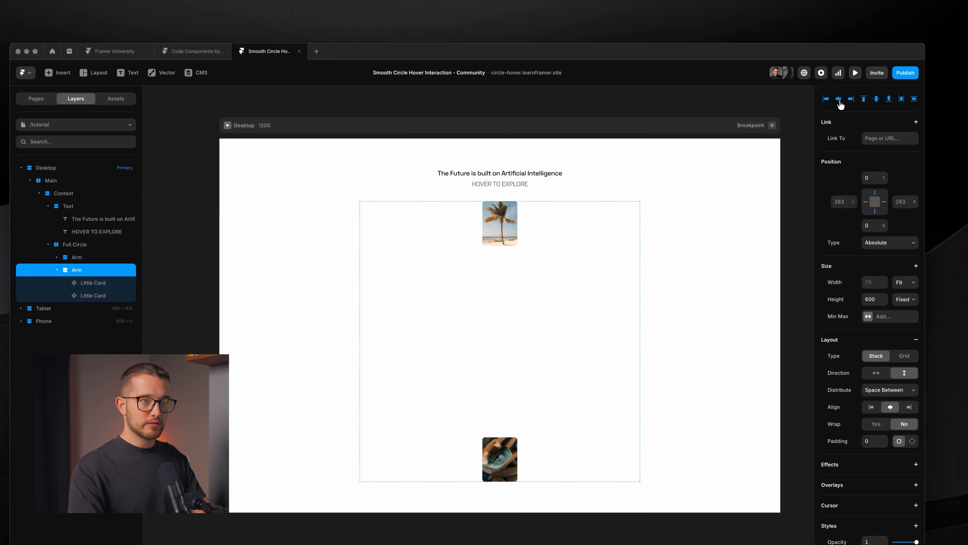
Rotate the duplicated Arm about 25° clockwise inside the Full Circle stack
key("alt")
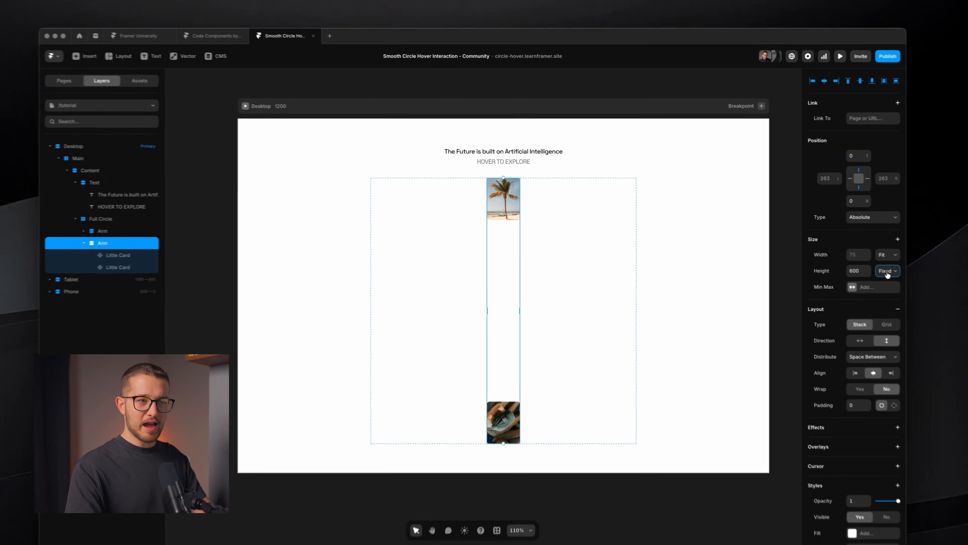
left_click(848, 257)
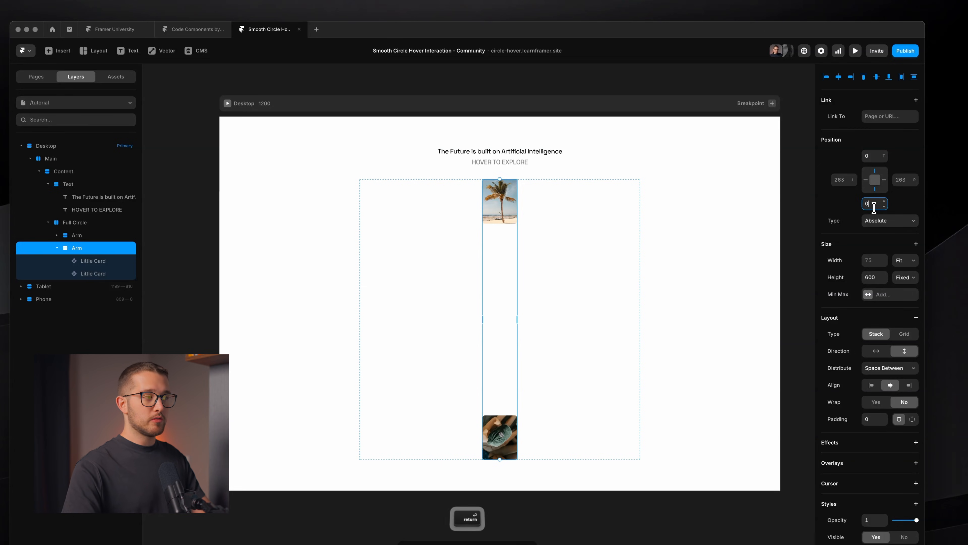
left_click(117, 222)
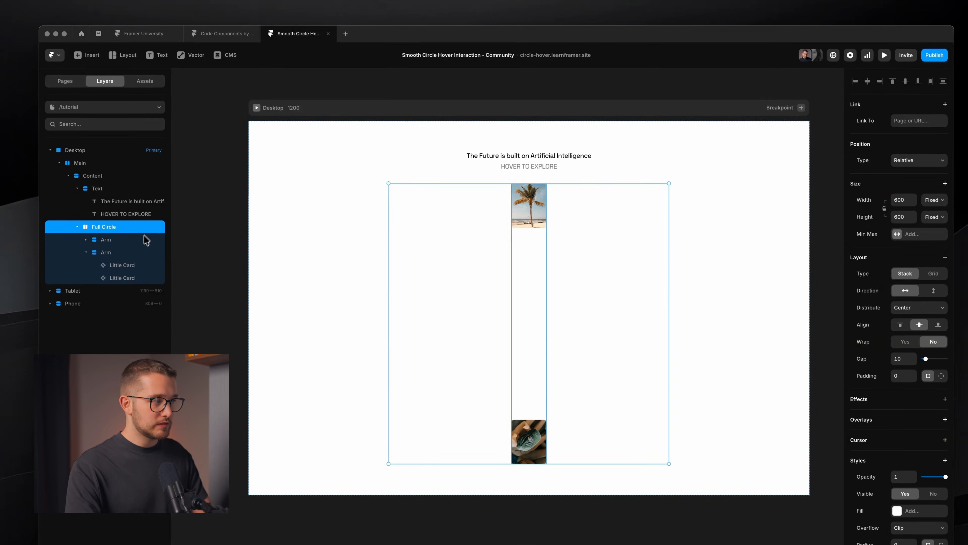
left_click(131, 252)
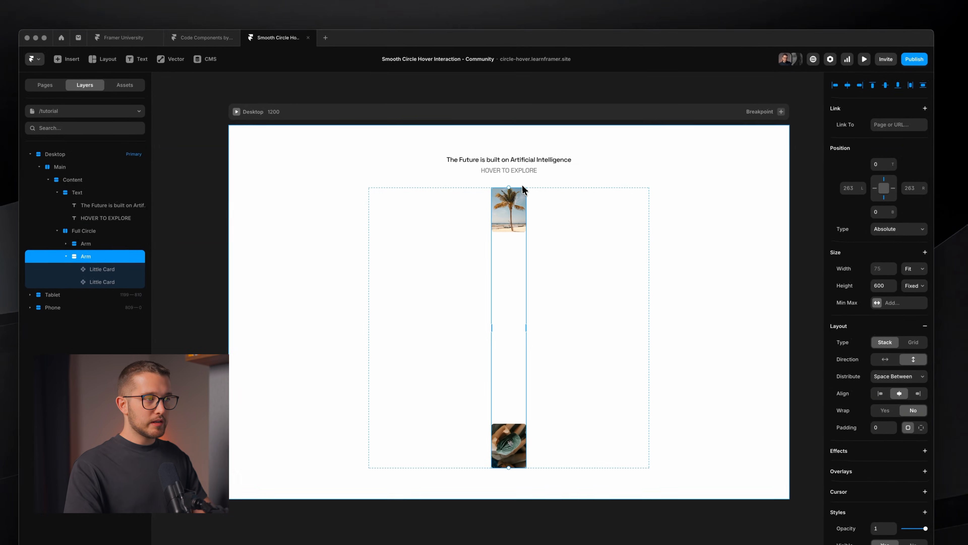
left_click_drag(523, 185, 579, 212)
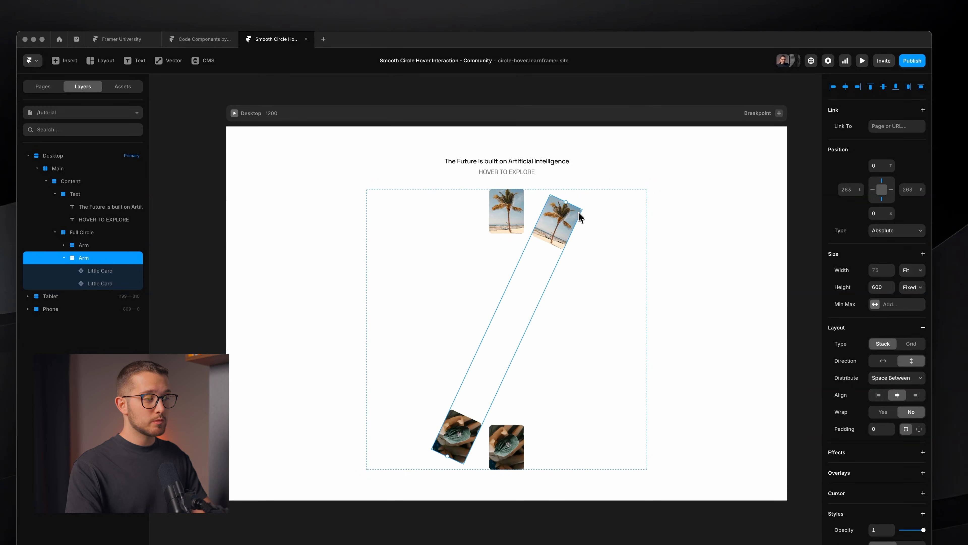
left_click(593, 217)
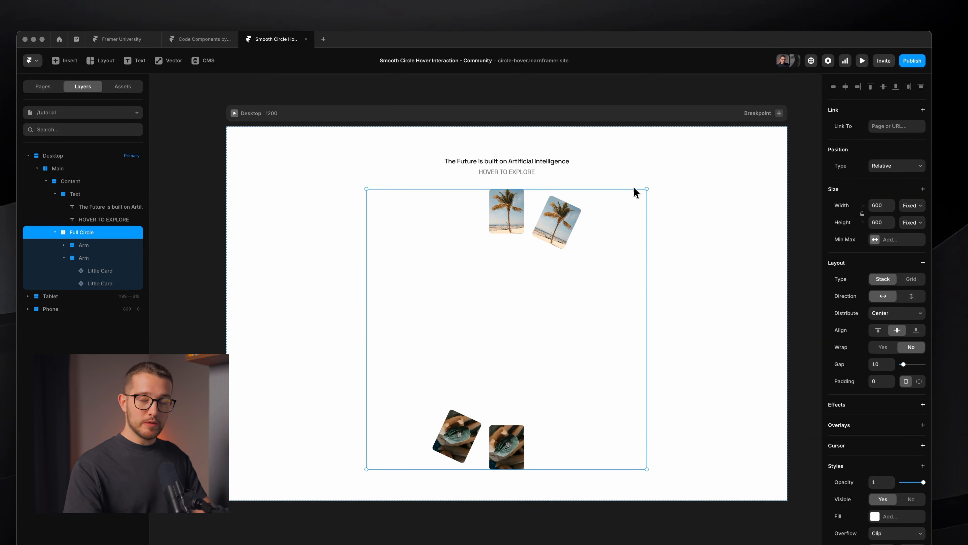
key("alt")
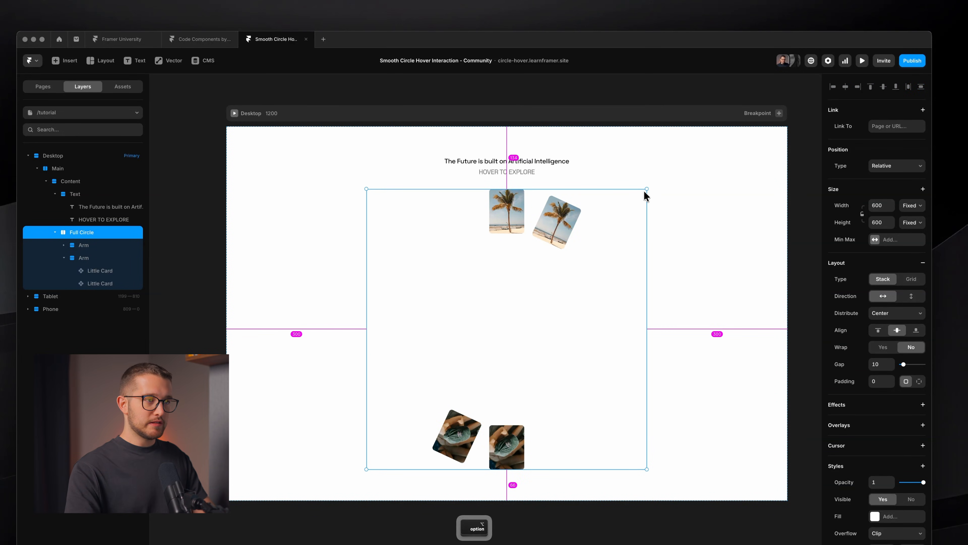
left_click_drag(645, 189, 762, 147)
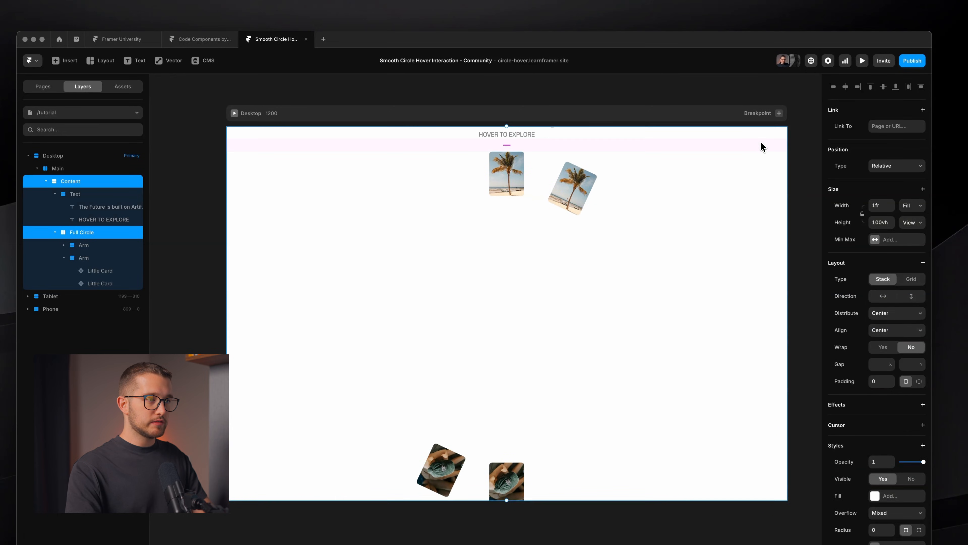
key("super+z")
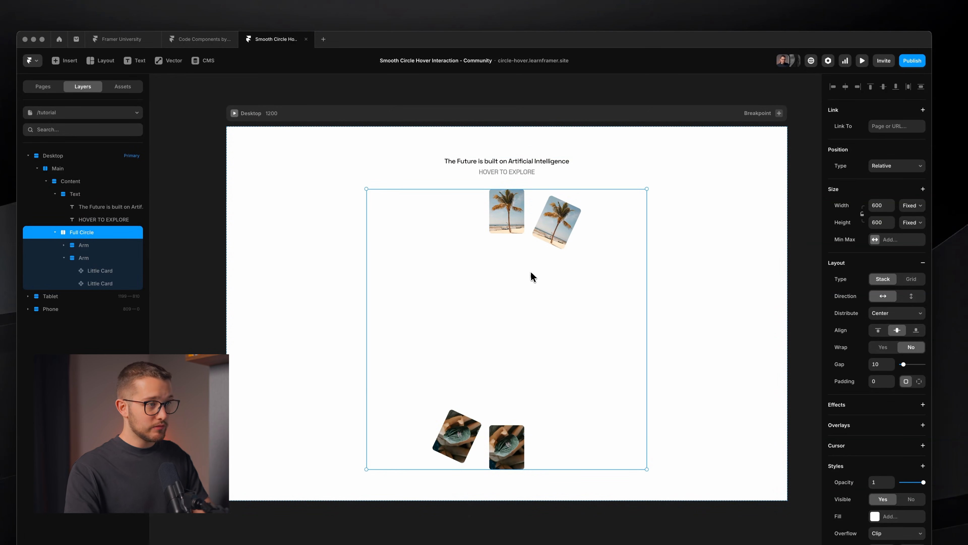
Set the duplicated Arm's rotation to 30°
left_click(530, 271)
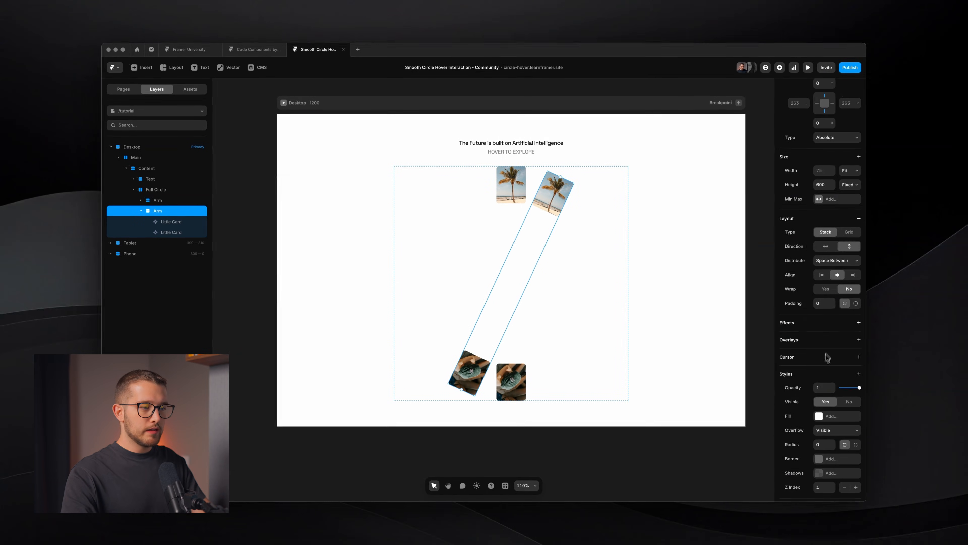
scroll(820, 369, "down", 1)
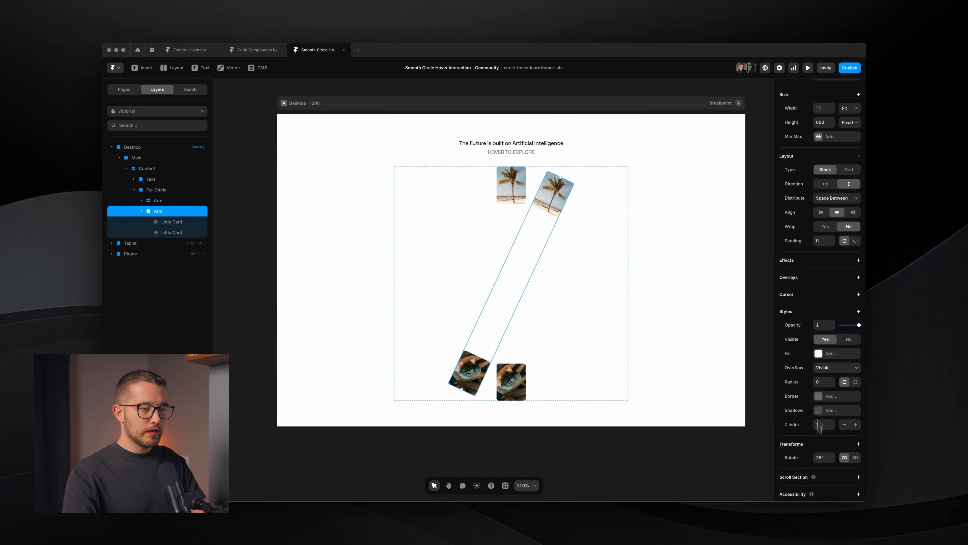
left_click(823, 457)
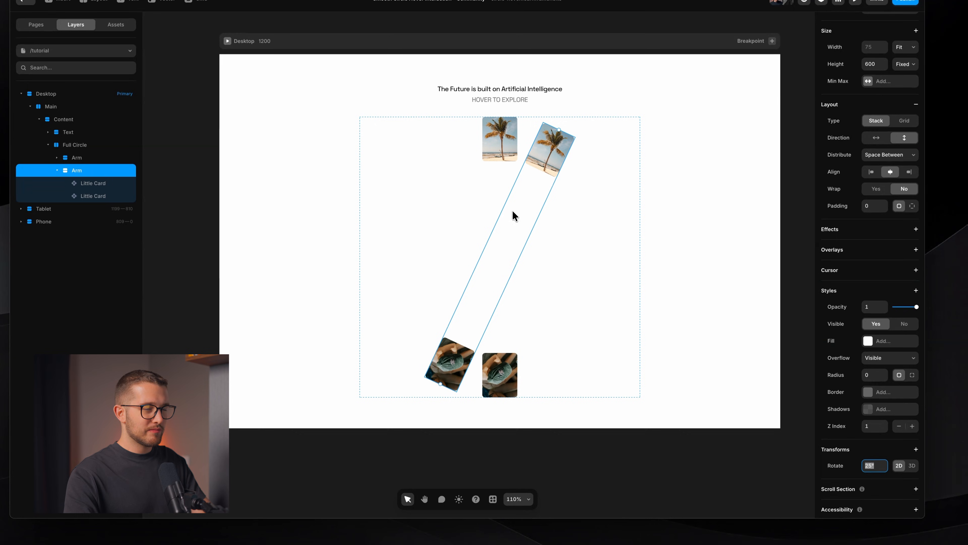
left_click(751, 390)
left_click(537, 205, "super")
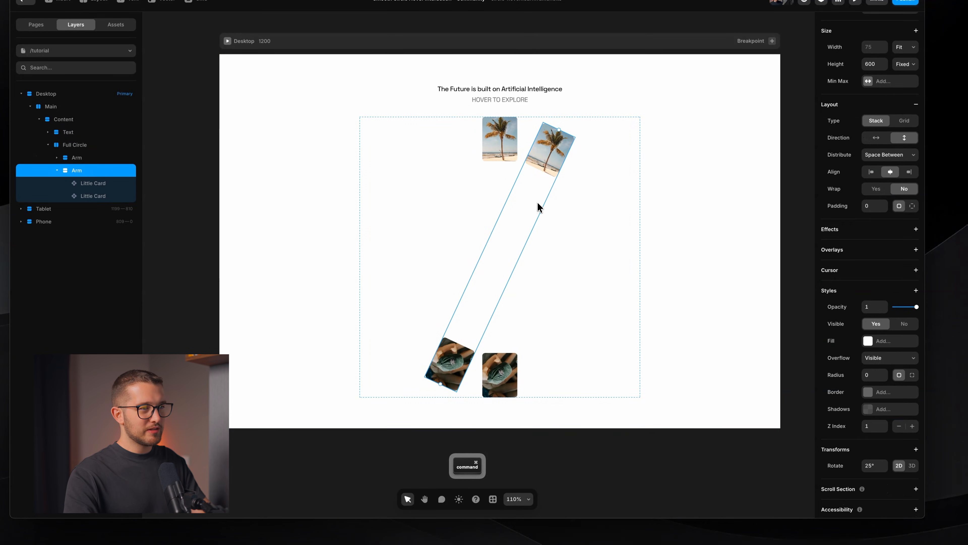
left_click(884, 466)
left_click(884, 465)
left_click(884, 465)
left_click(884, 465)
left_click(884, 465)
Calculate 360/25 and 360/30 in the Raycast calculator
key("super+space")
type("360/25")
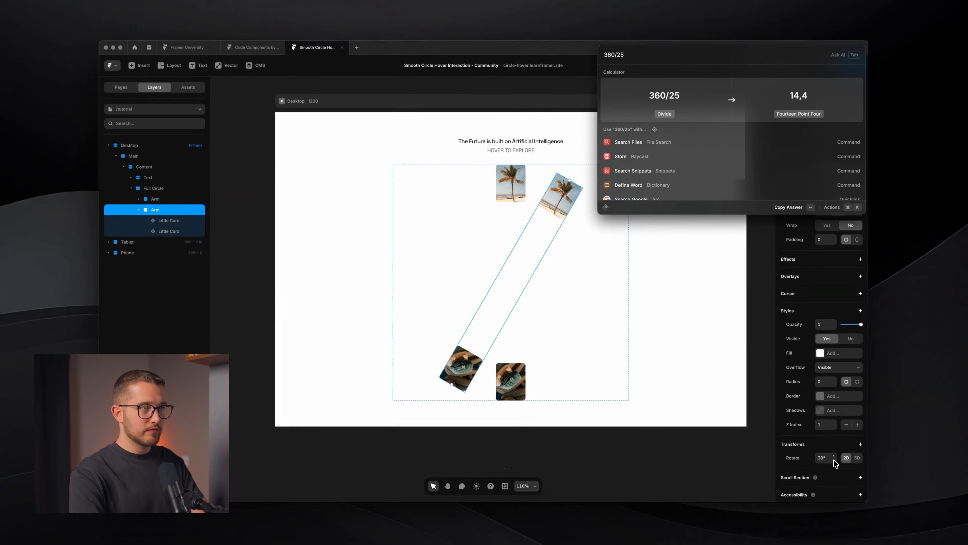
key("BackSpace")
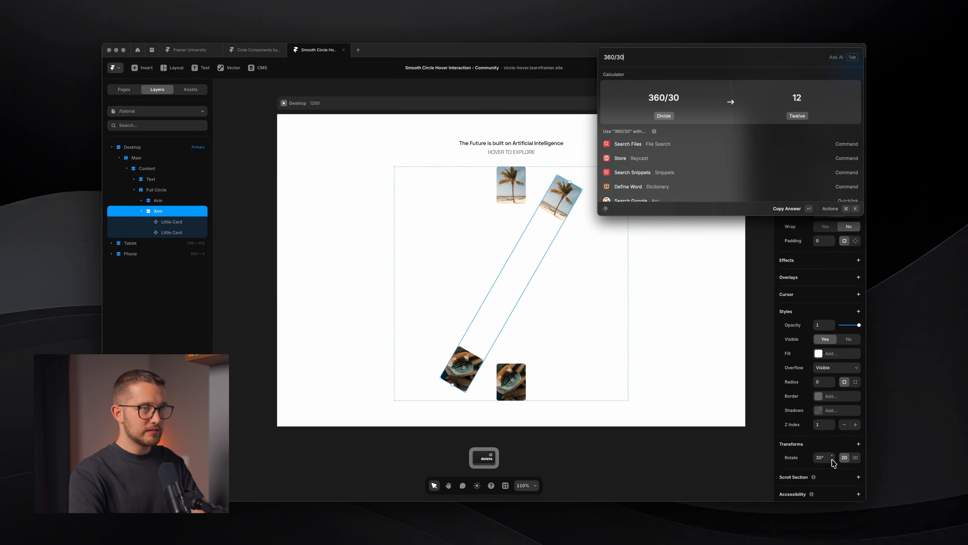
key("Escape")
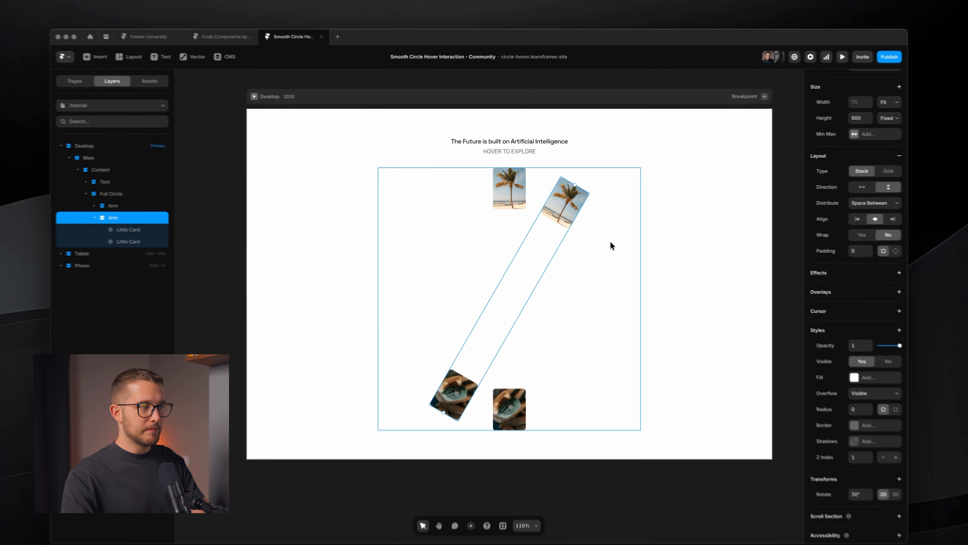
Shrink the Full Circle stack proportionally to about 524 by 524
left_click(628, 167)
left_click_drag(649, 169, 632, 187)
Duplicate the 30° Arm and set the copy's rotation to 60°
left_click(534, 266, "super")
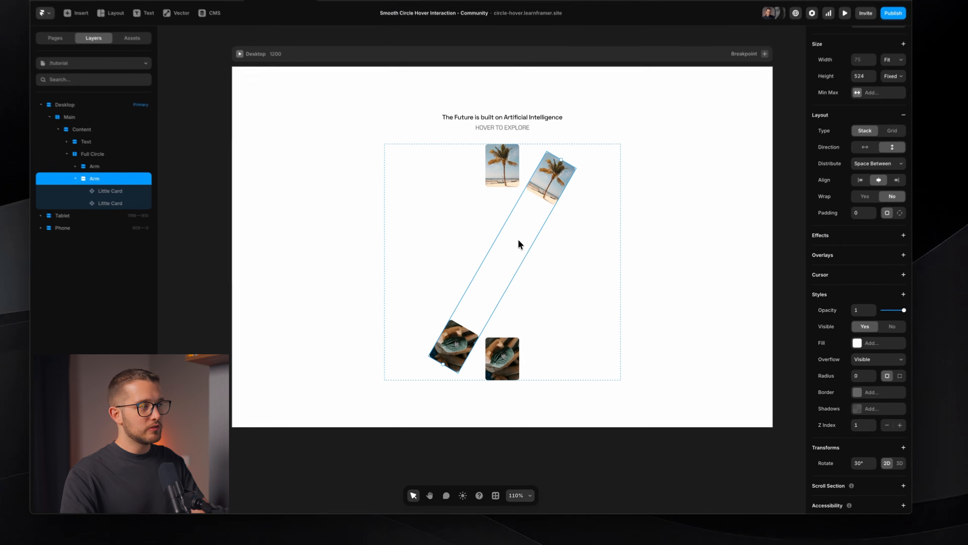
key("super+d")
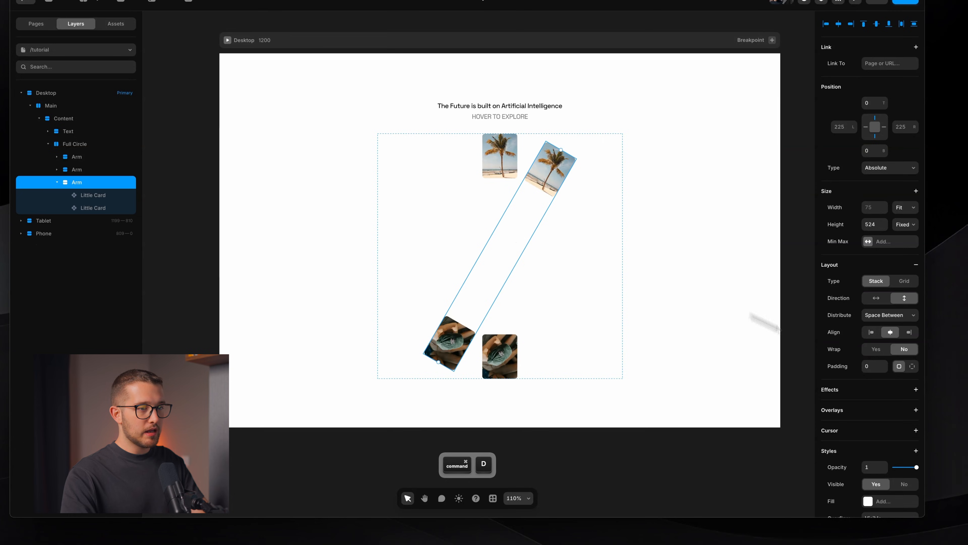
scroll(882, 387, "down", 2)
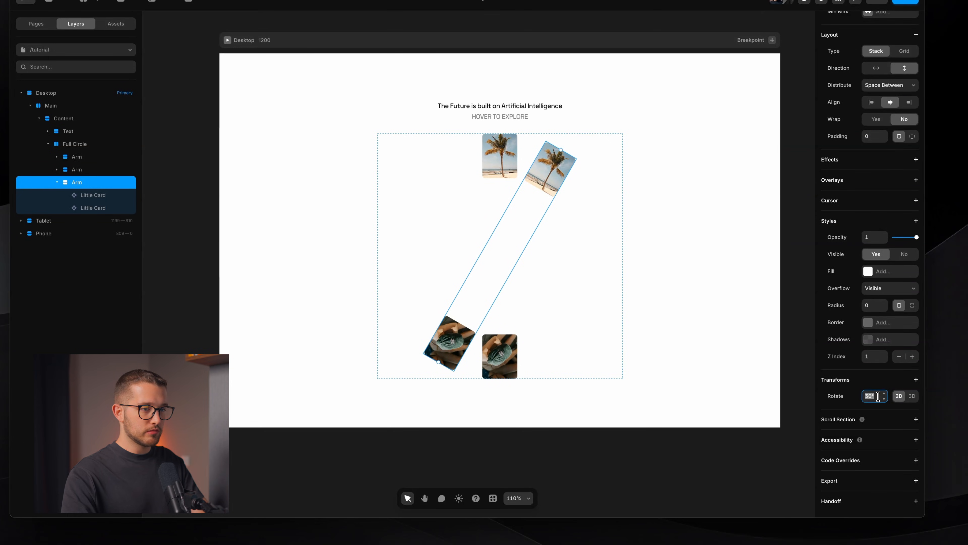
key("super+a")
type("60")
key("Return")
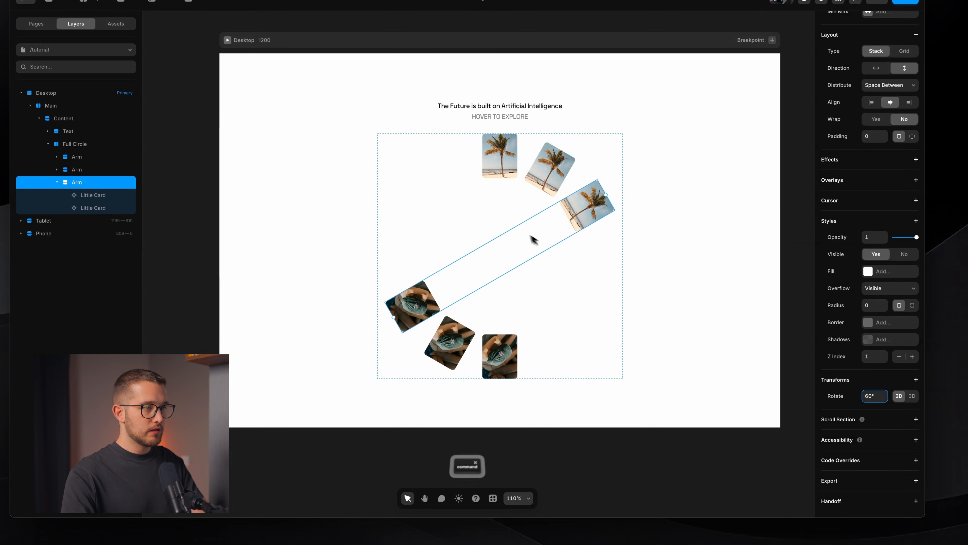
Duplicate the 60° Arm and set the copy's rotation to 90°
key("super+d")
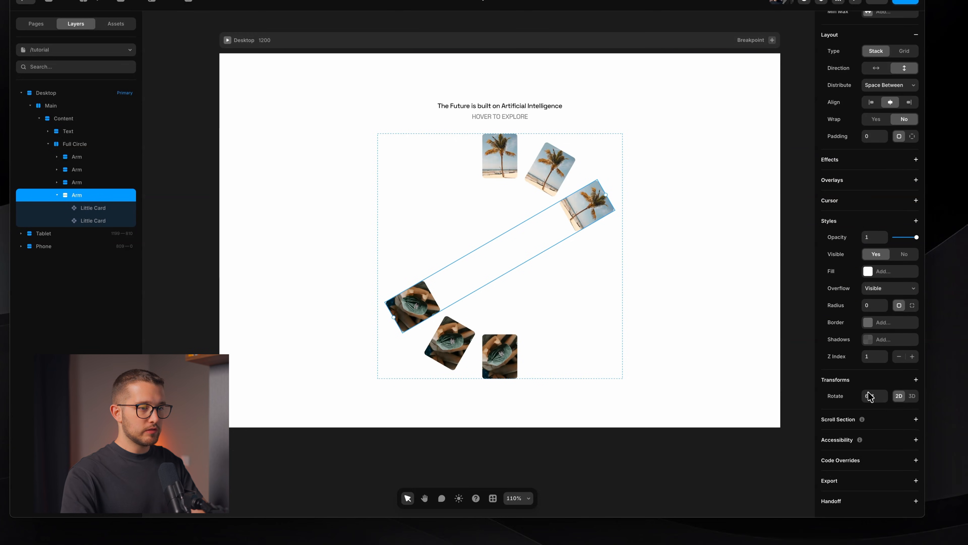
key("super+a")
type("90")
key("Return")
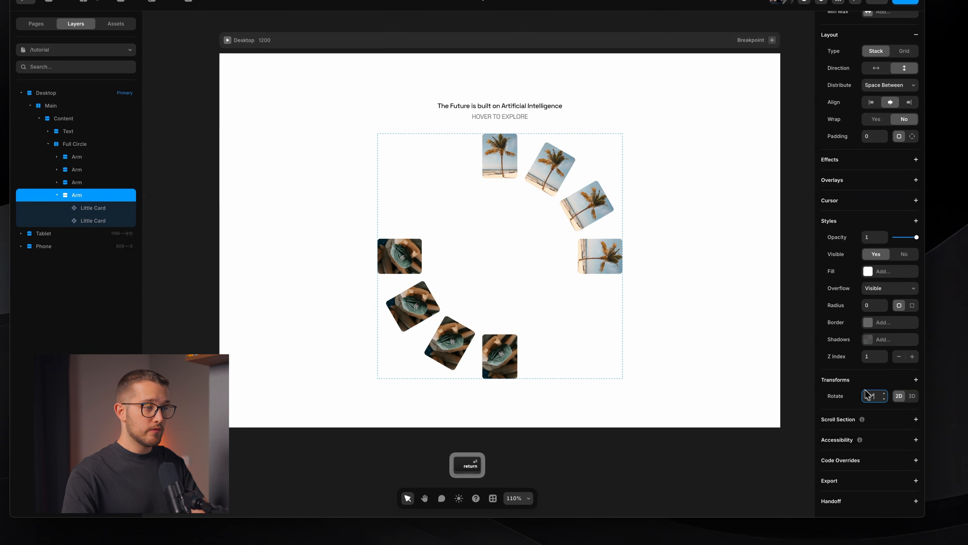
Complete the circle with two more Arm duplicates, rotated to 120° and 150°
key("super+d")
scroll(868, 395, "down", 6)
left_click(869, 398)
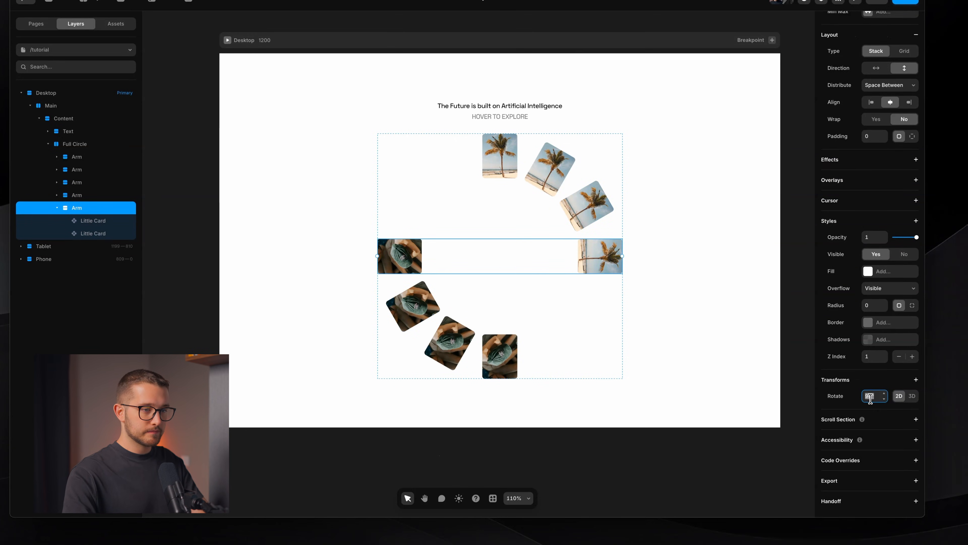
type("120")
key("Return")
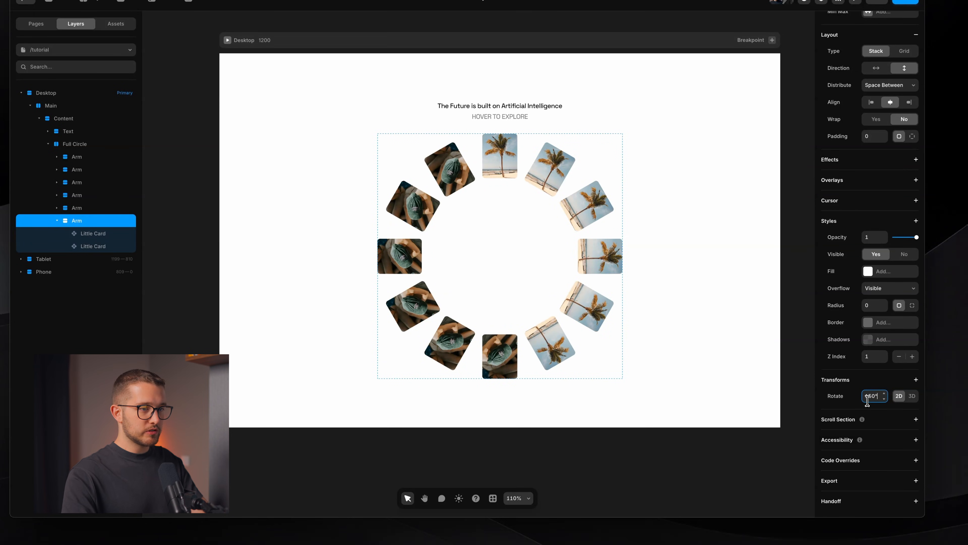
key("Return")
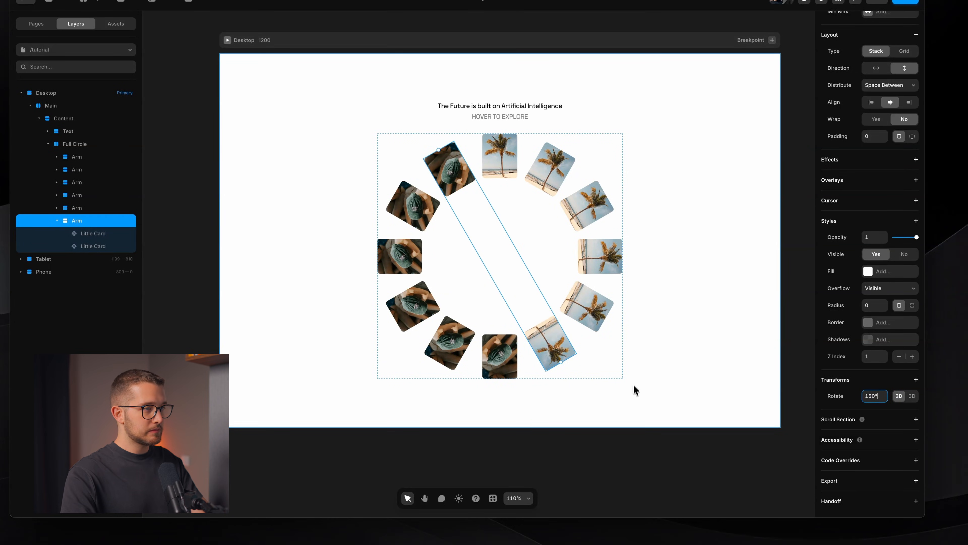
left_click(634, 393)
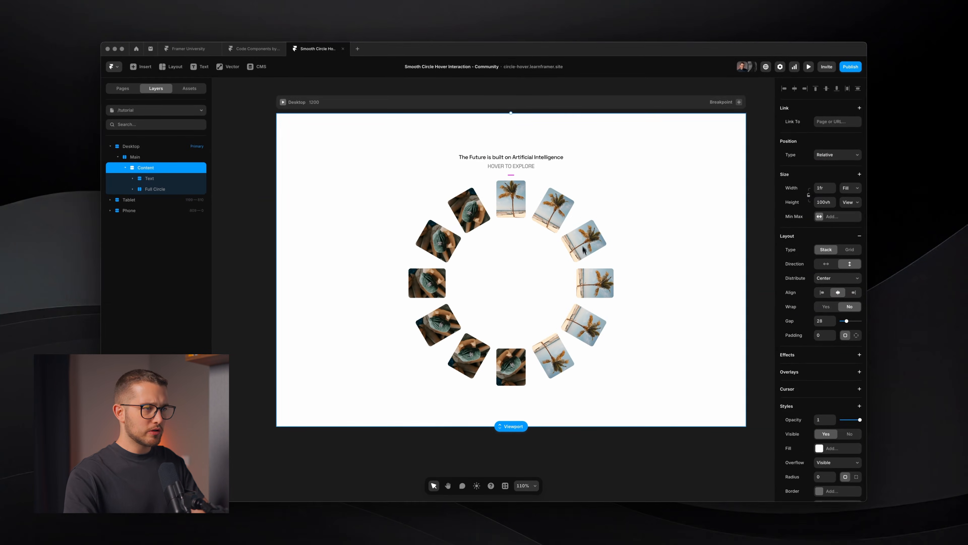
Look at the original circle example and preview the page to test the hover effect on the cards
key("super+Tab")
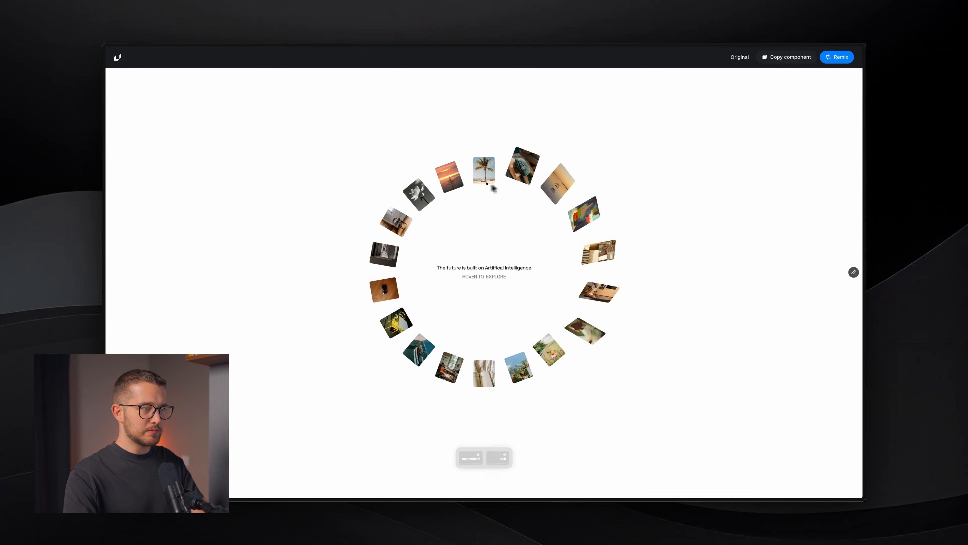
key("super+Tab")
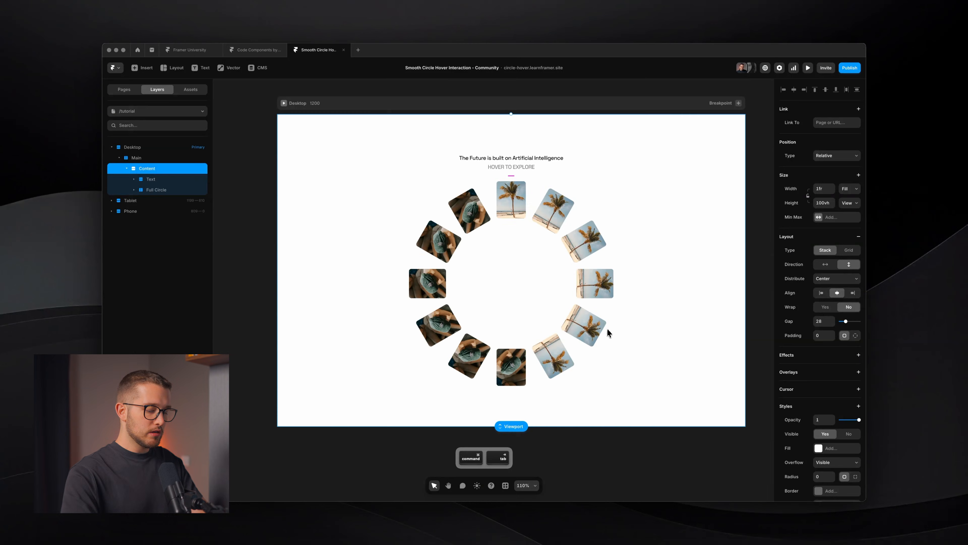
key("super+p")
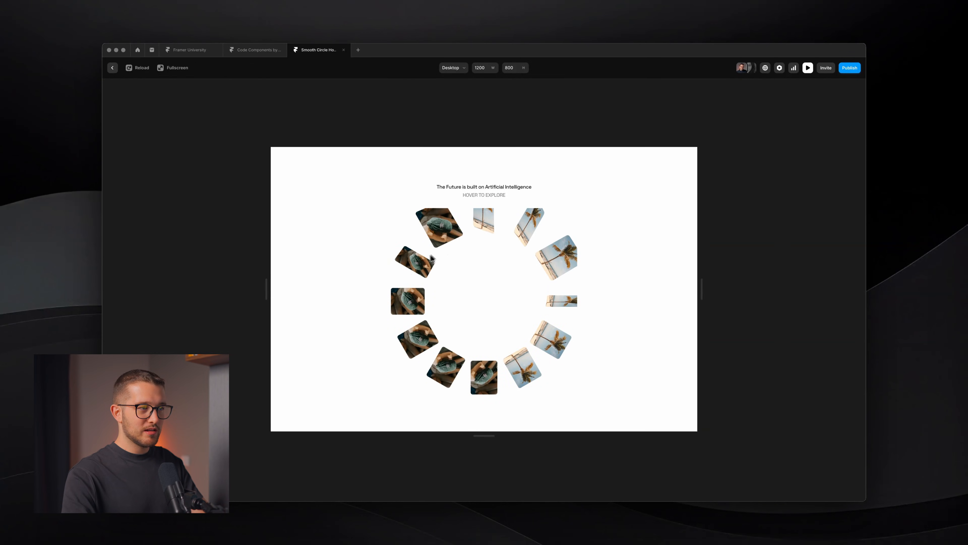
key("Escape")
Set the Full Circle stack's overflow to Visible and preview the cards' hover flips
left_click(156, 180)
left_click(170, 211)
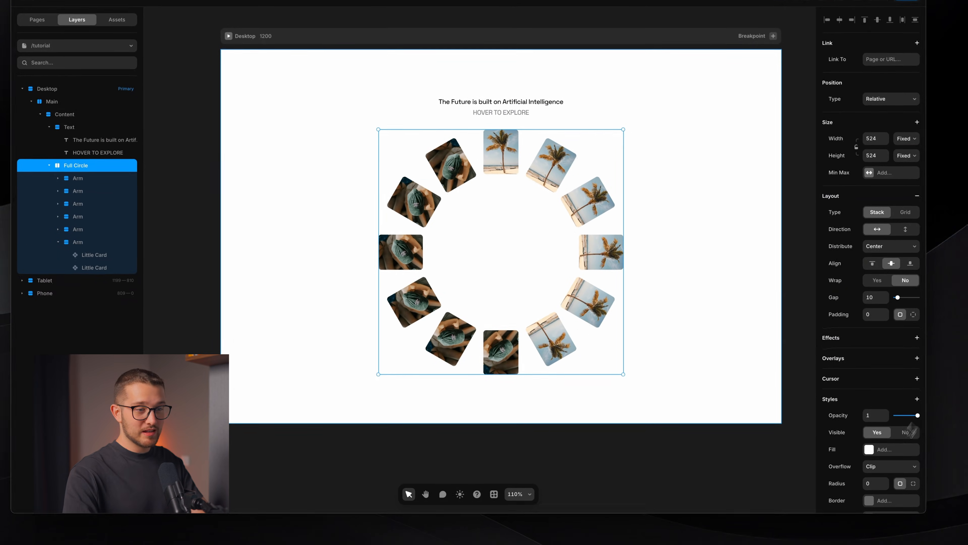
left_click(903, 490)
left_click(884, 475)
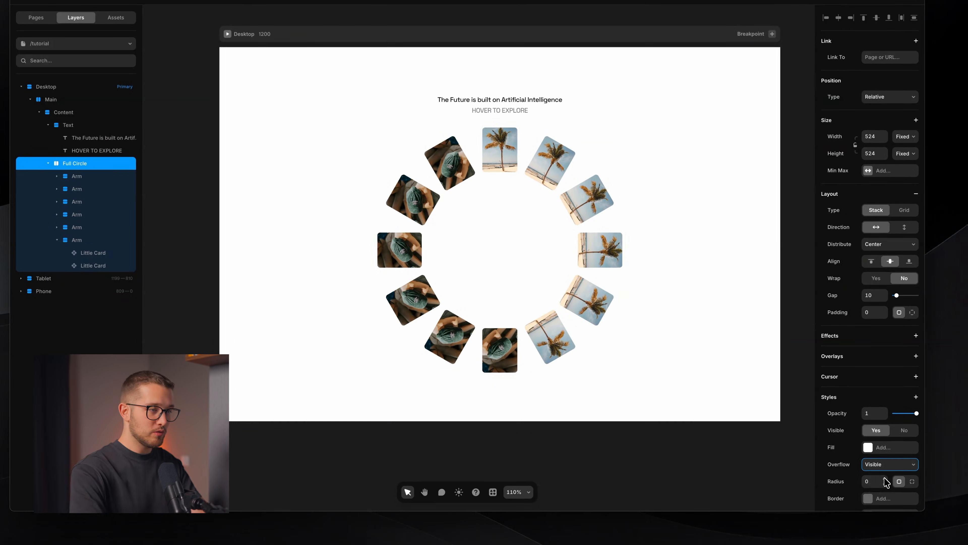
key("super+p")
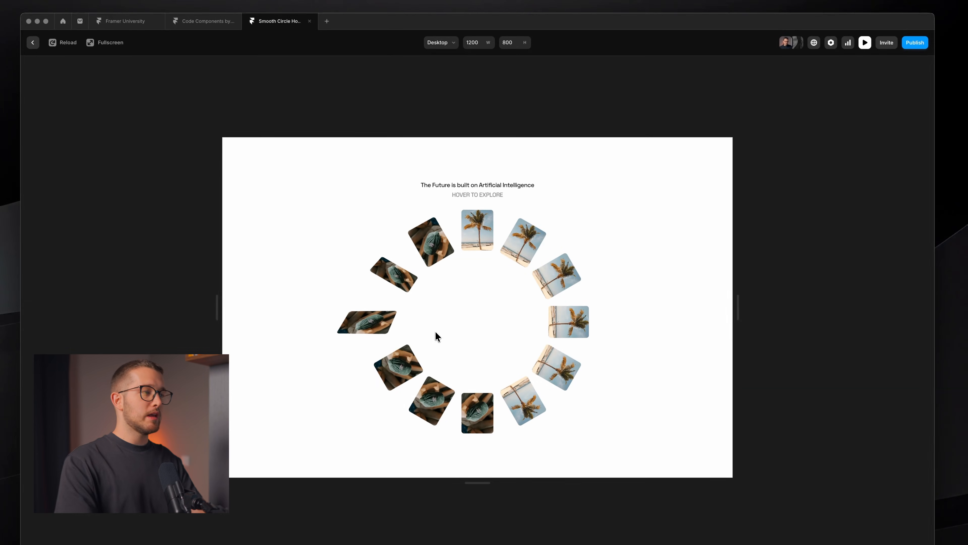
key("Escape")
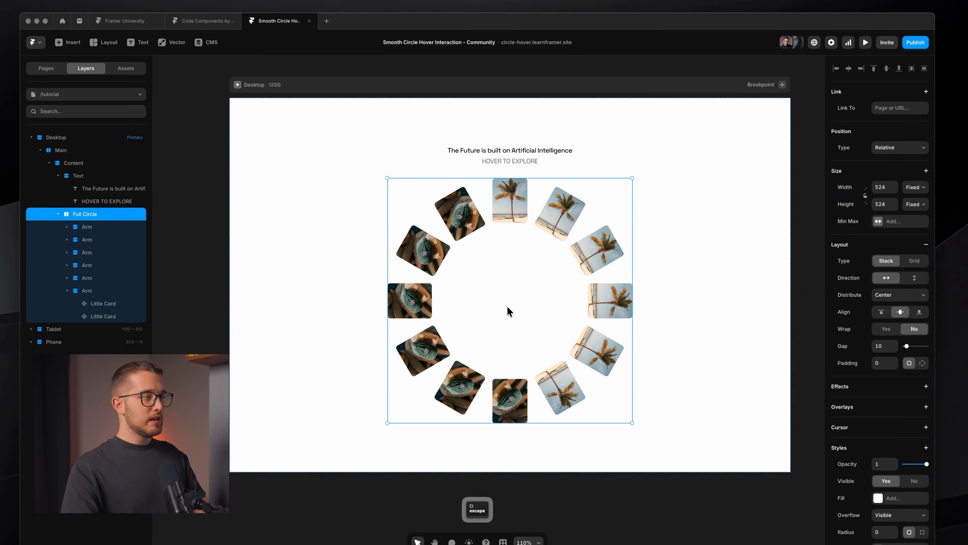
Replace the repeated pictures on the Little Cards around the circle with different pasted images and preview the page
left_click(509, 309, "super")
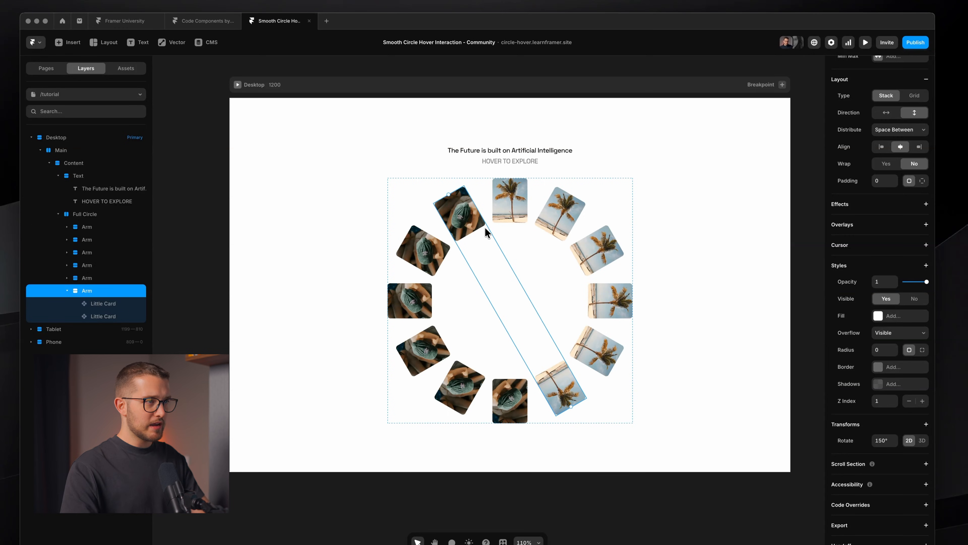
left_click(491, 147)
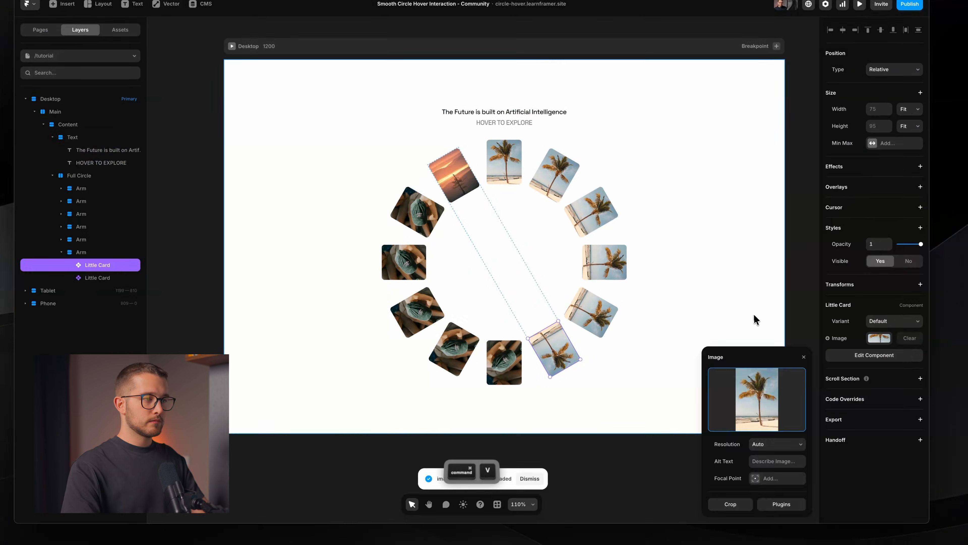
key("super+v")
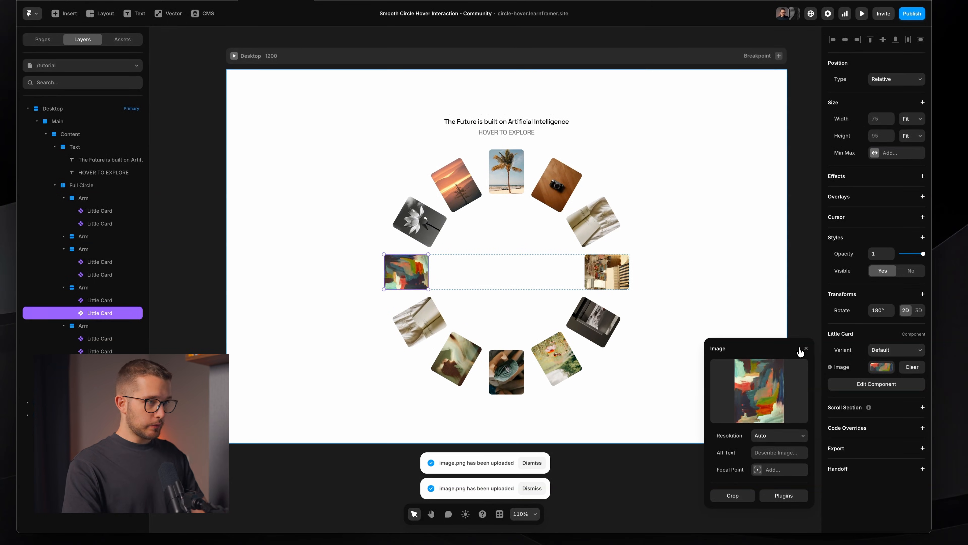
left_click(804, 351)
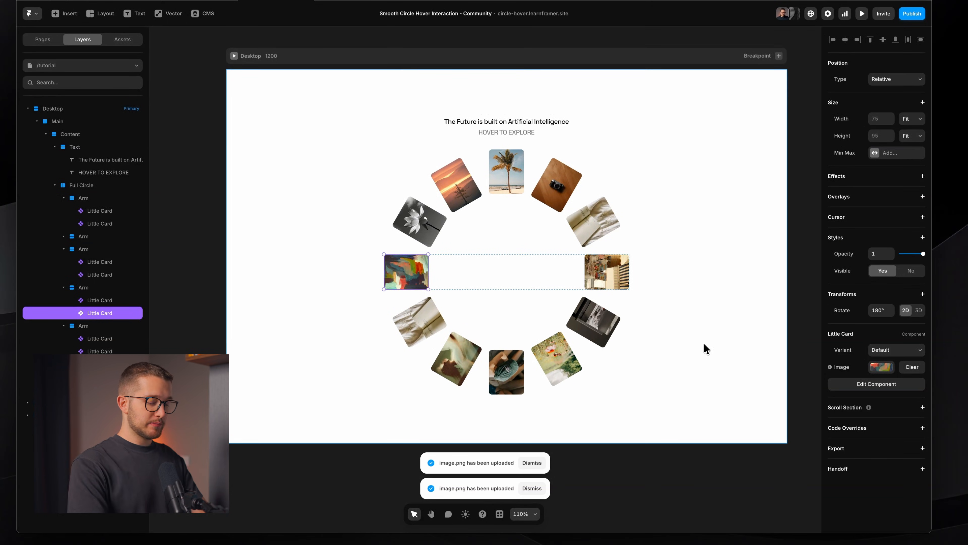
key("super+p")
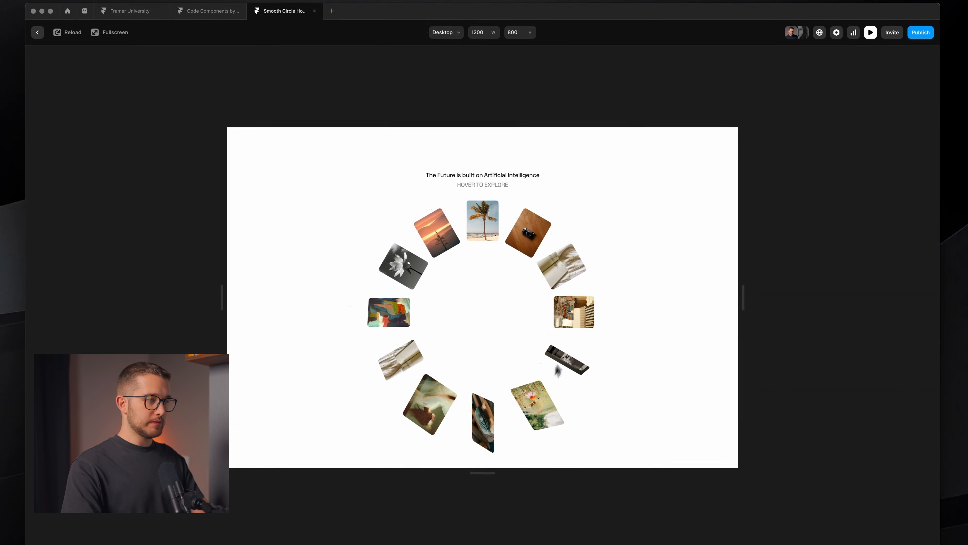
key("Escape")
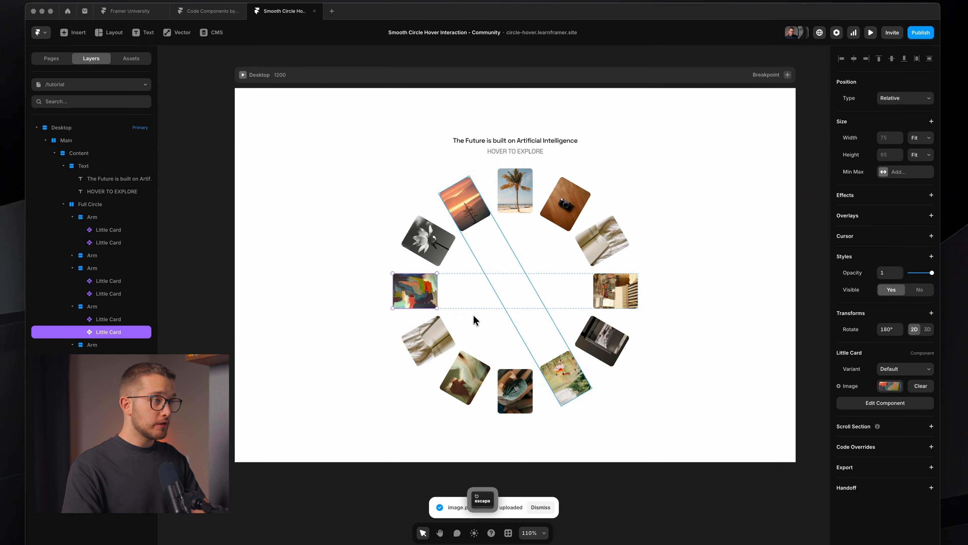
Move the Text stack with the heading and HOVER TO EXPLORE inside the Full Circle stack
left_click(557, 156)
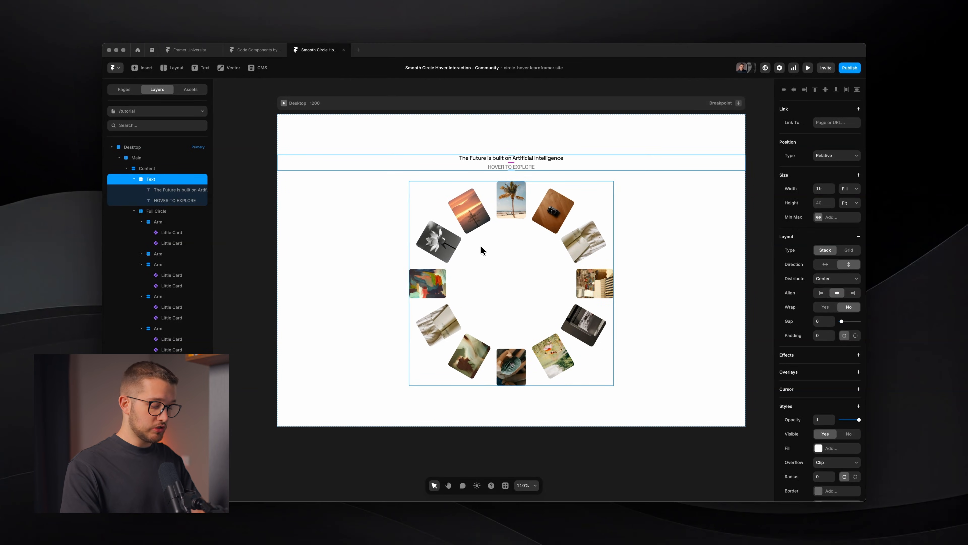
key("super+x")
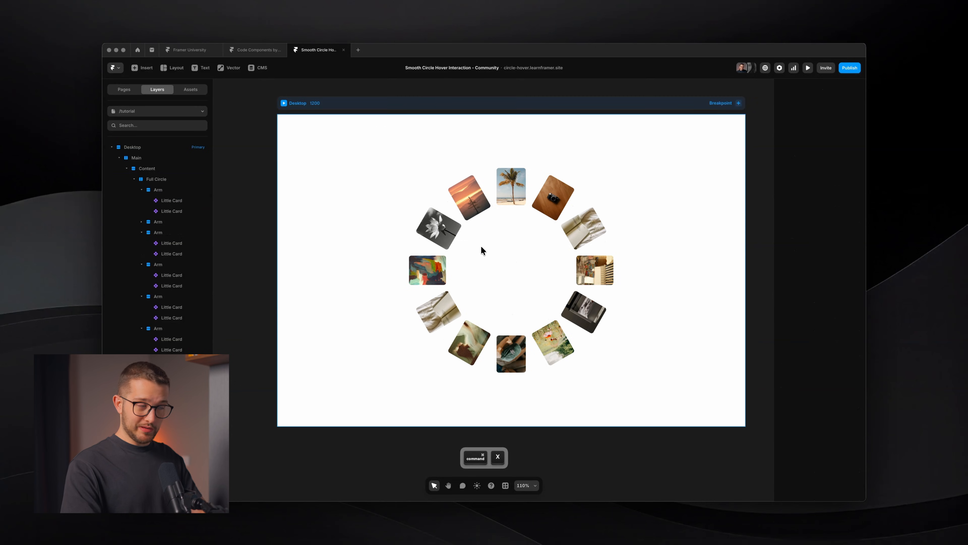
left_click(495, 248)
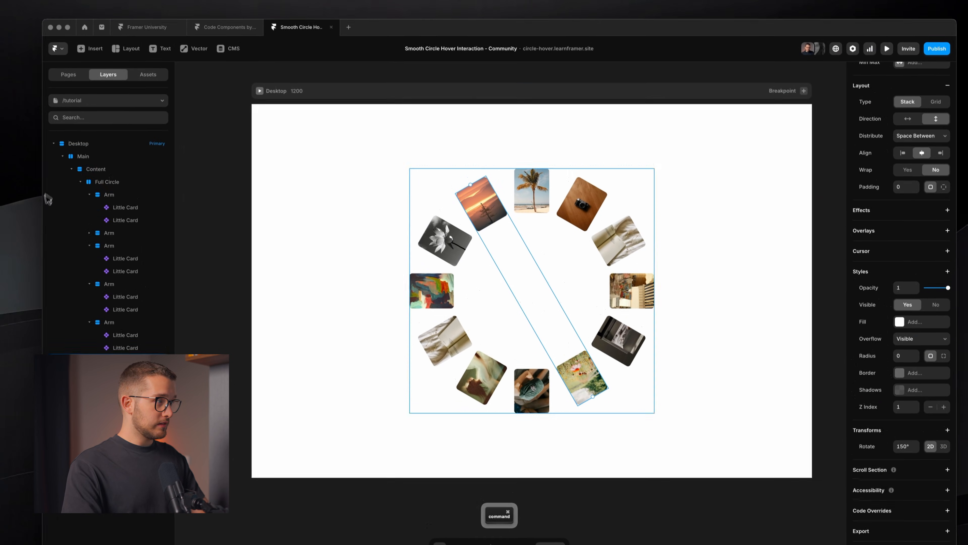
left_click(82, 188)
left_click(113, 191)
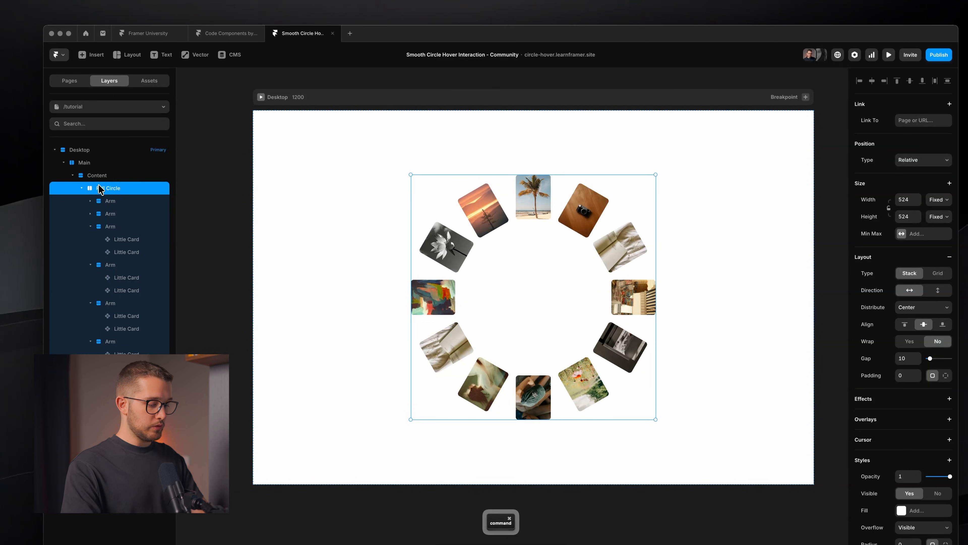
key("super+v")
Set the Text stack's position type to Absolute and its left offset to 0
left_click(934, 158)
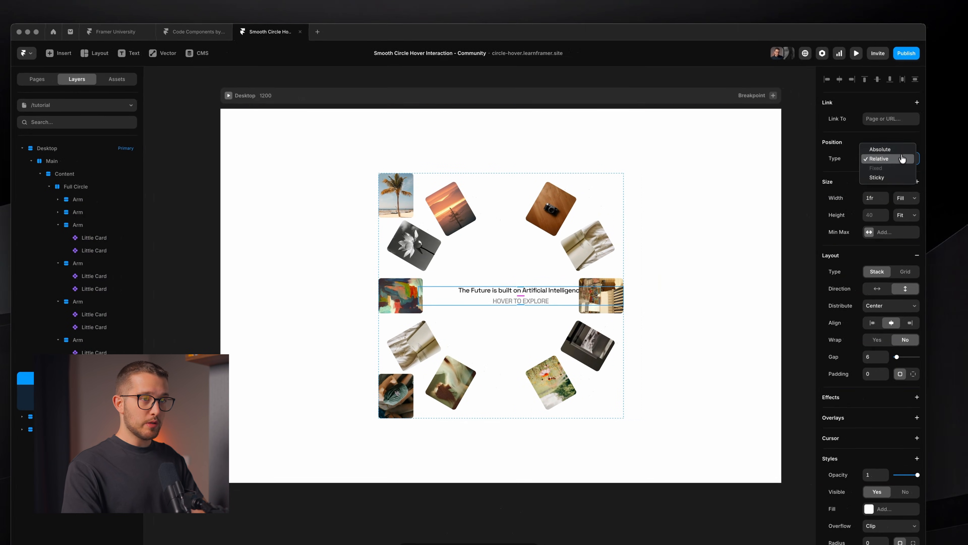
left_click(900, 151)
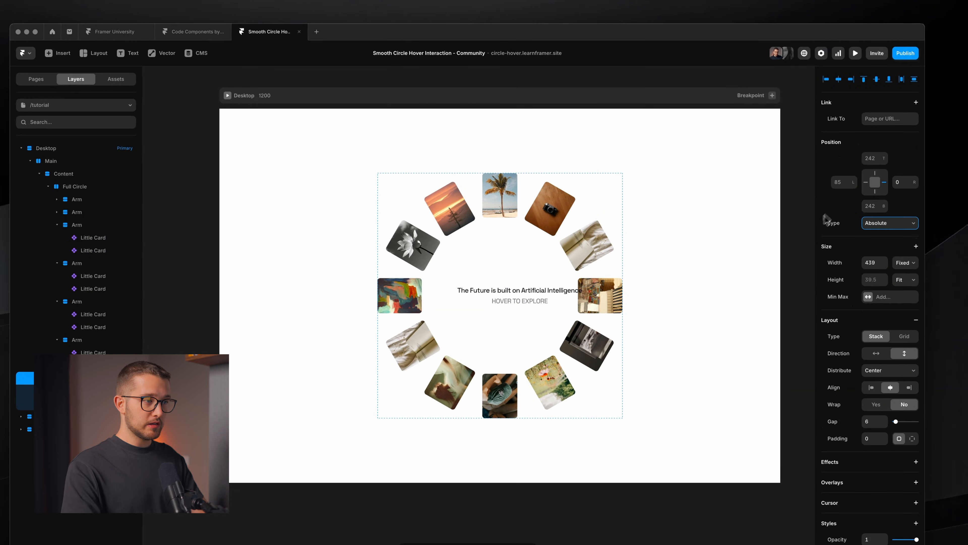
left_click(841, 182)
type("0")
key("Return")
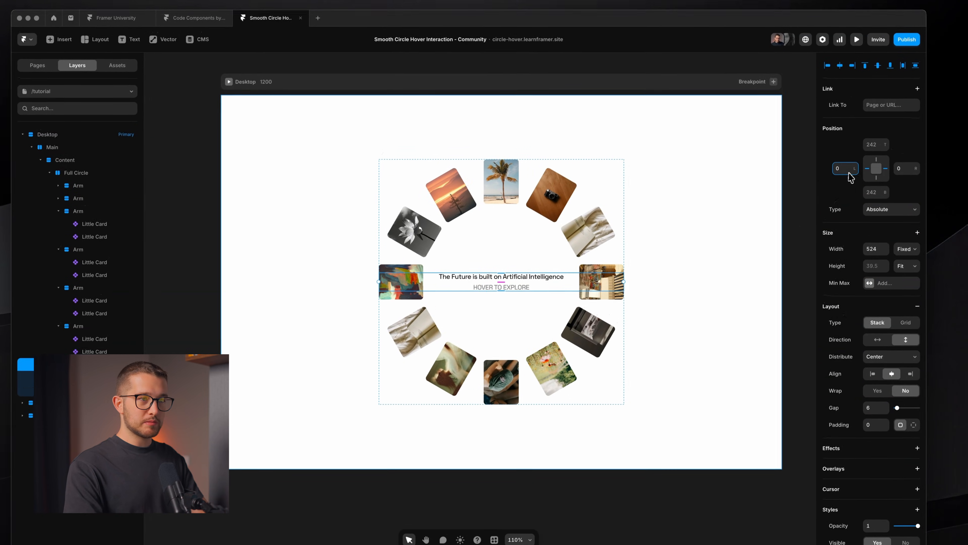
Try left and right offsets of 40 on the Text stack, and settle on 100 for both sides
left_click(849, 173)
type("40")
left_click(902, 173)
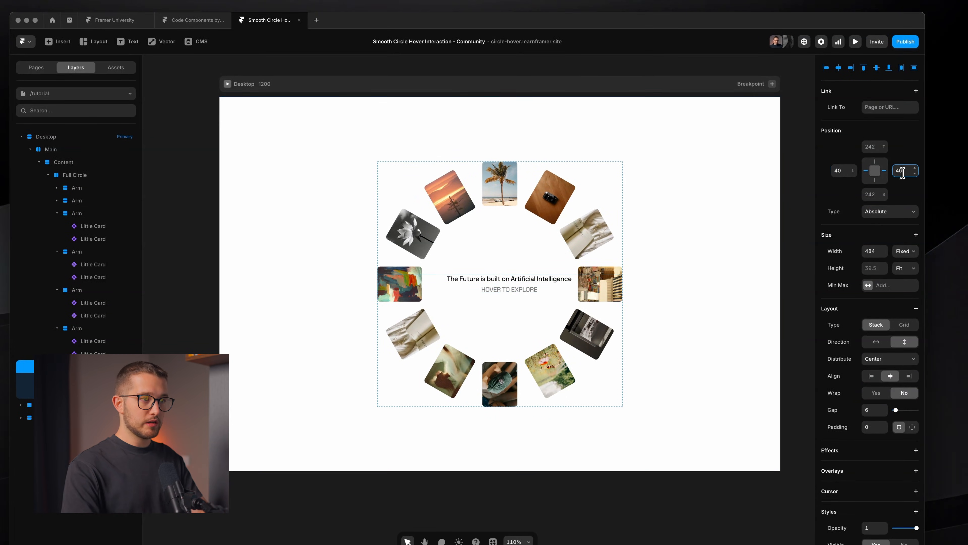
type("40")
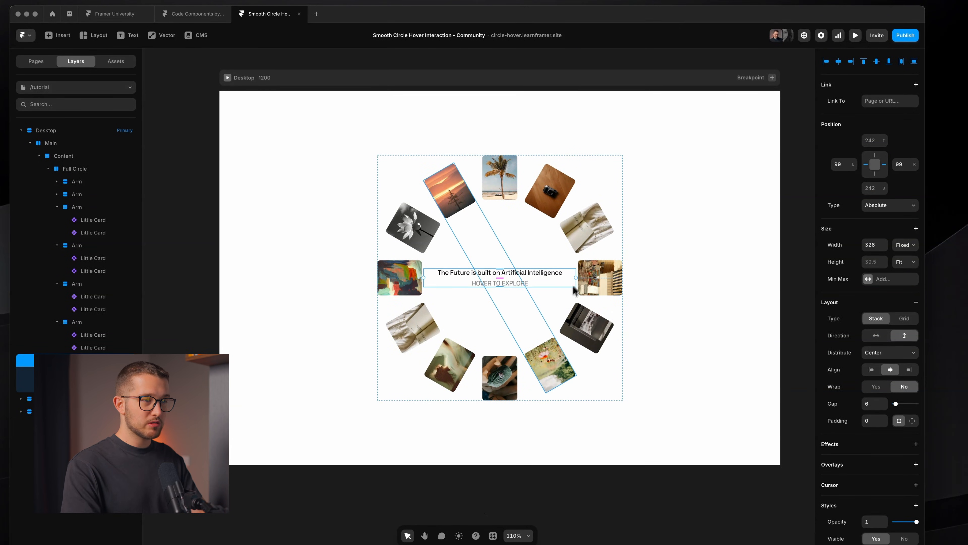
left_click(843, 164)
type("100")
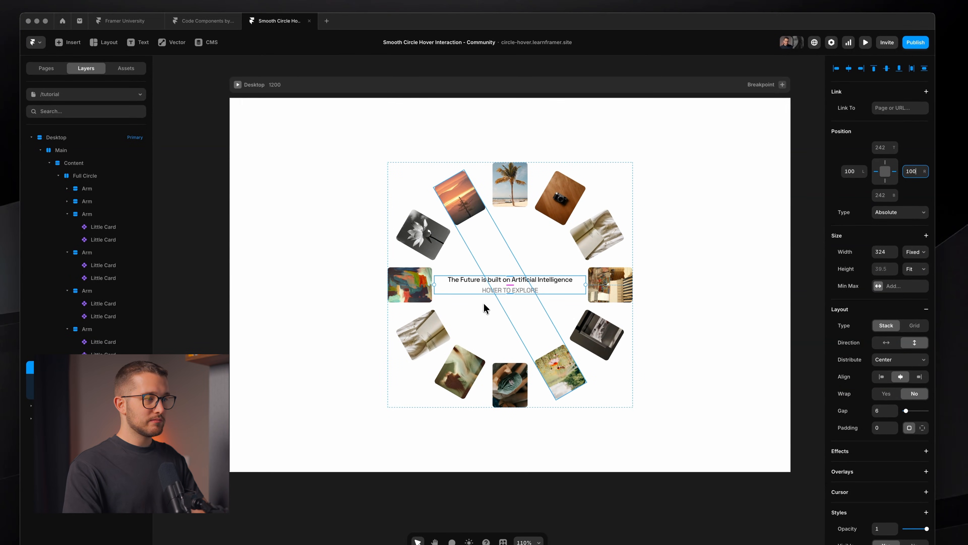
Enlarge the Full Circle stack on the Desktop breakpoint to 666 wide and 616 high
left_click(469, 356)
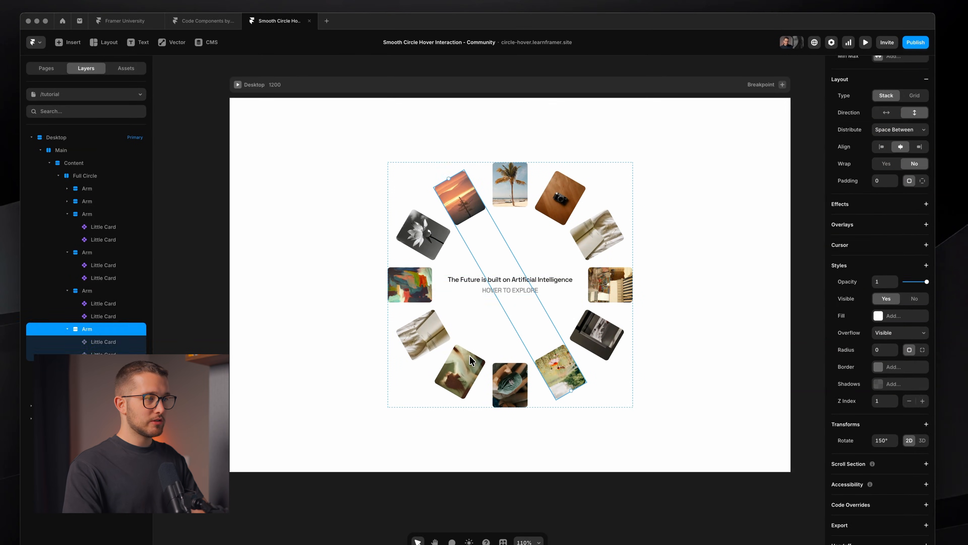
left_click(631, 175)
left_click_drag(633, 170, 641, 150)
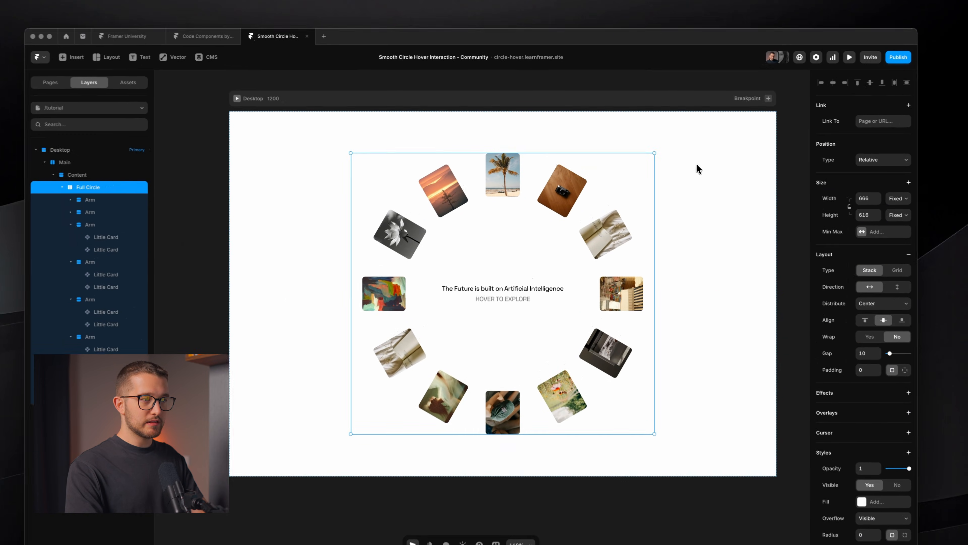
left_click(698, 169)
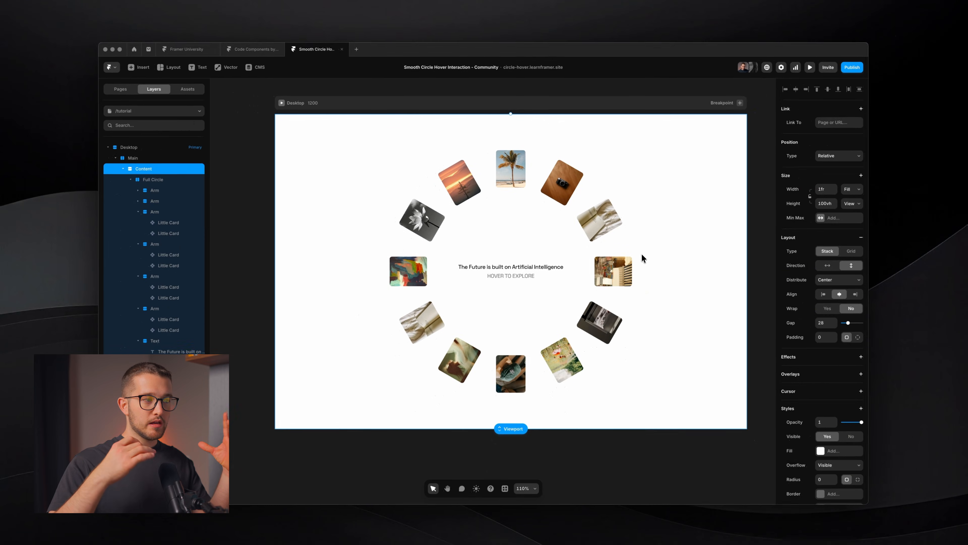
Review the 150° Arm's position and size settings and preview the page in fullscreen
left_click(166, 307)
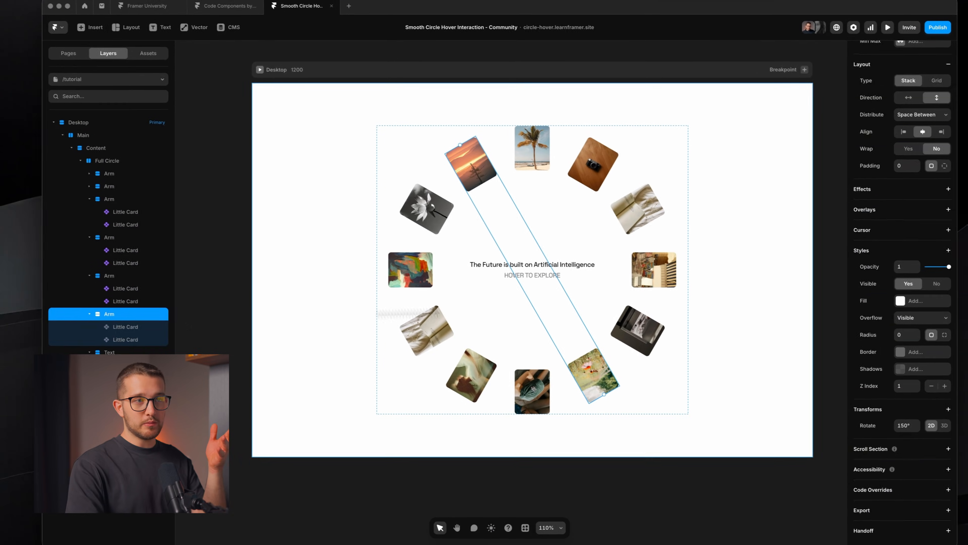
scroll(869, 267, "up", 5)
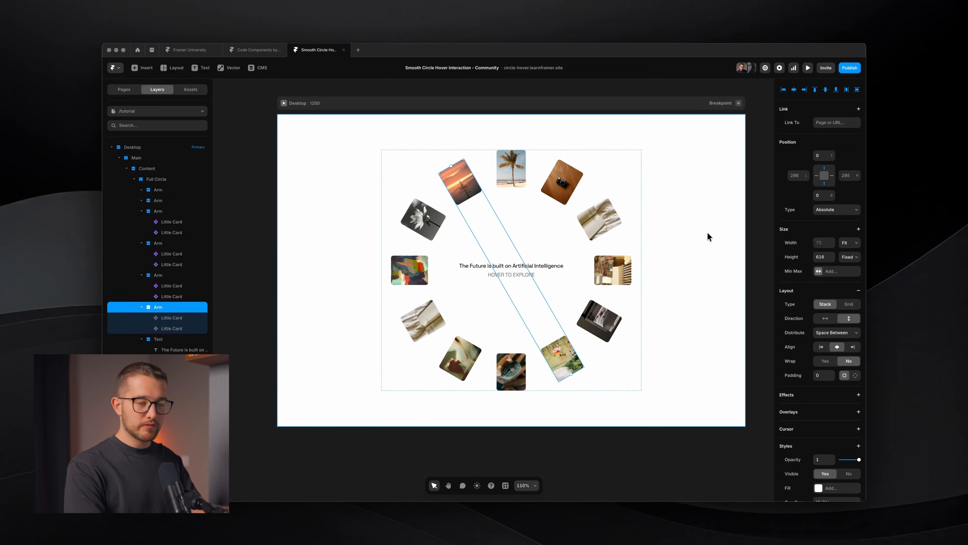
key("super+p")
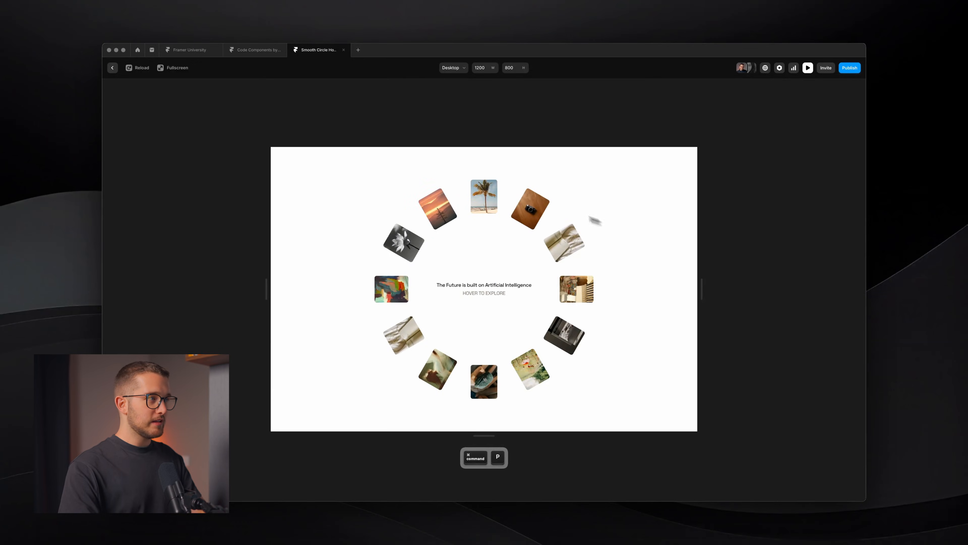
left_click(173, 67)
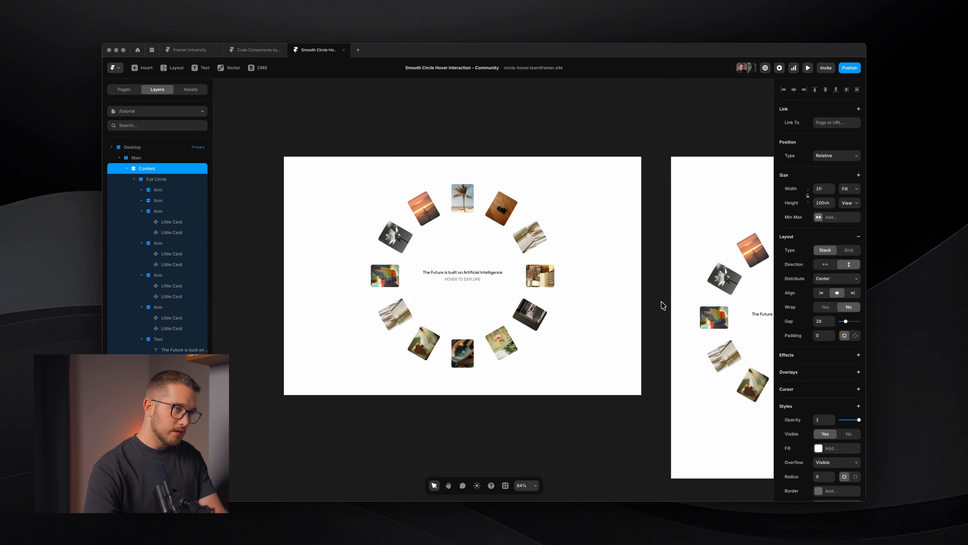
Shrink the Full Circle stack on the Phone breakpoint symmetrically about its centre to 612 wide and 566 high
scroll(661, 305, "left", 1)
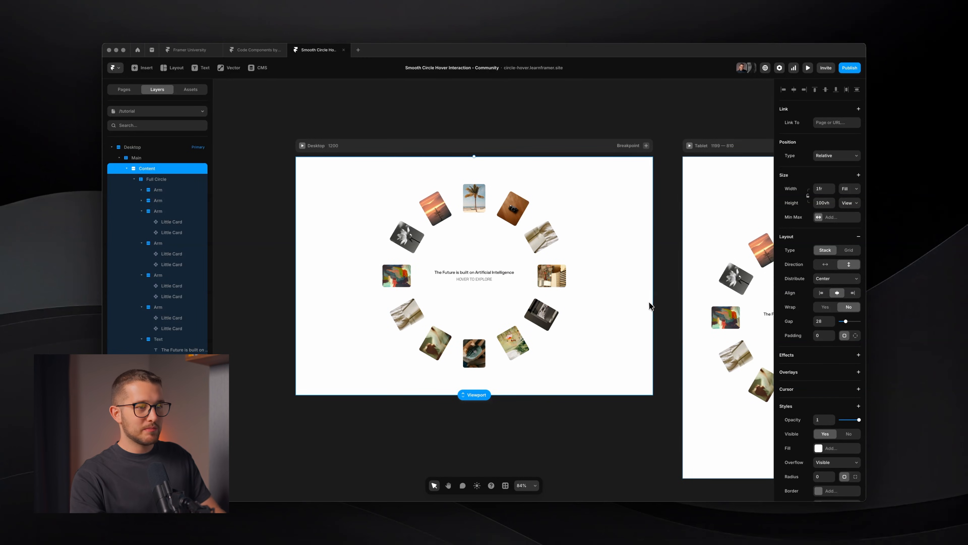
scroll(650, 302, "right", 10)
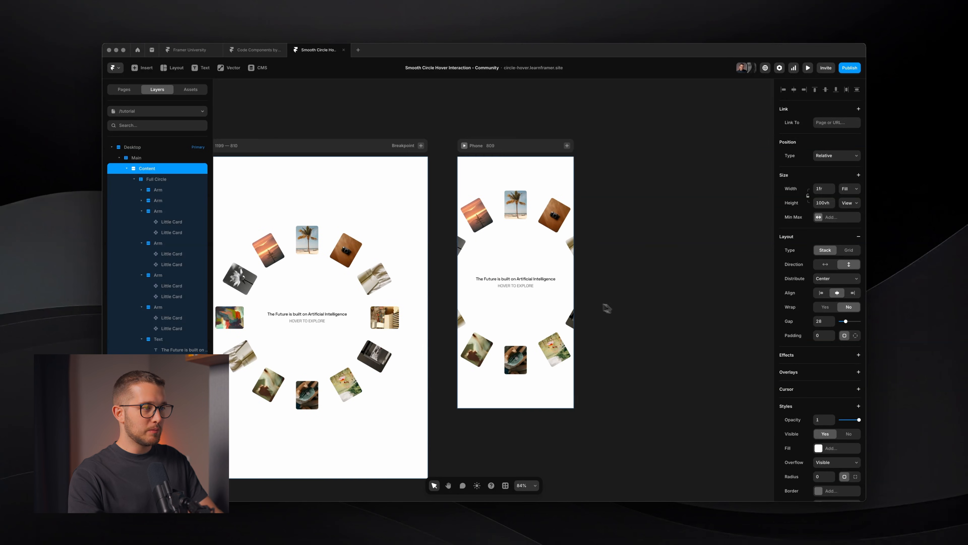
scroll(616, 309, "up", 5)
left_click(523, 228)
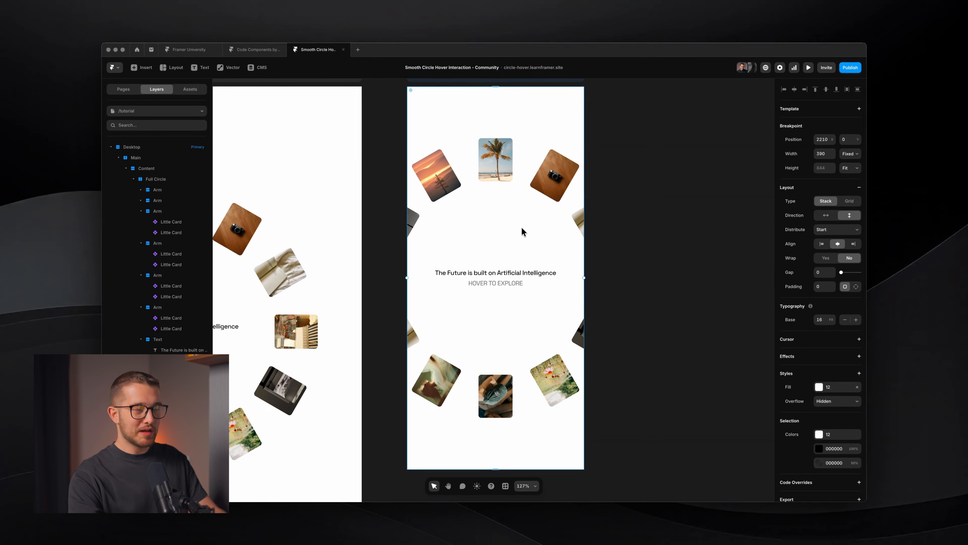
left_click(508, 213)
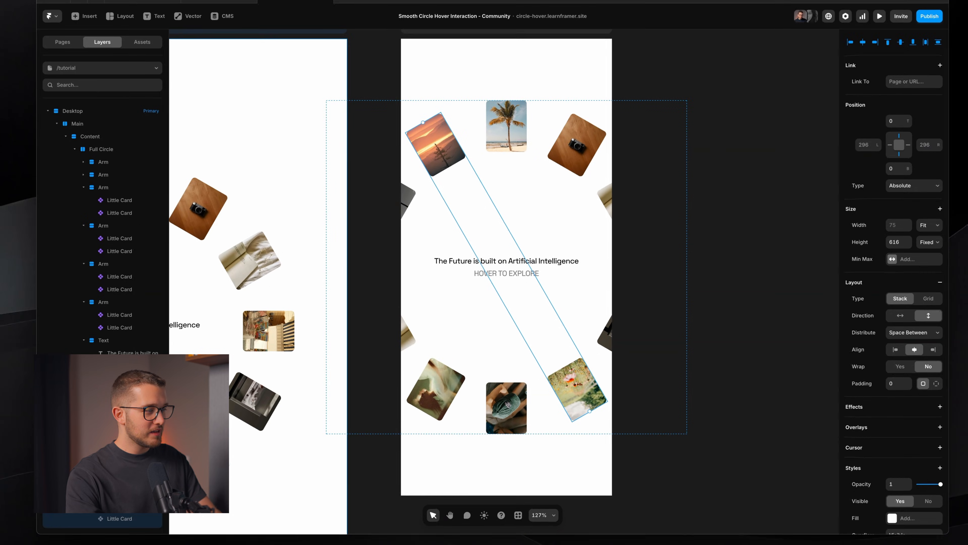
left_click(91, 404)
left_click(102, 417)
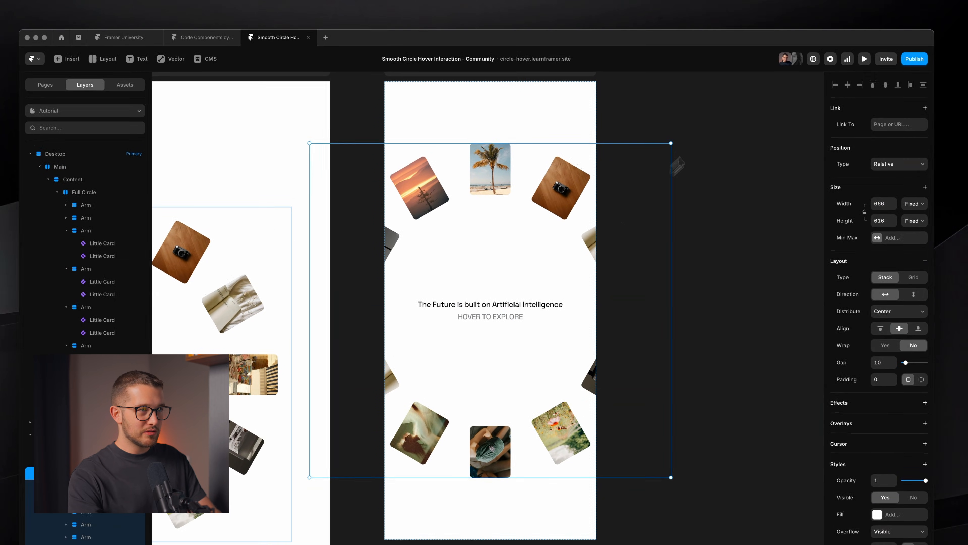
key("shift+alt")
left_click_drag(670, 144, 635, 127)
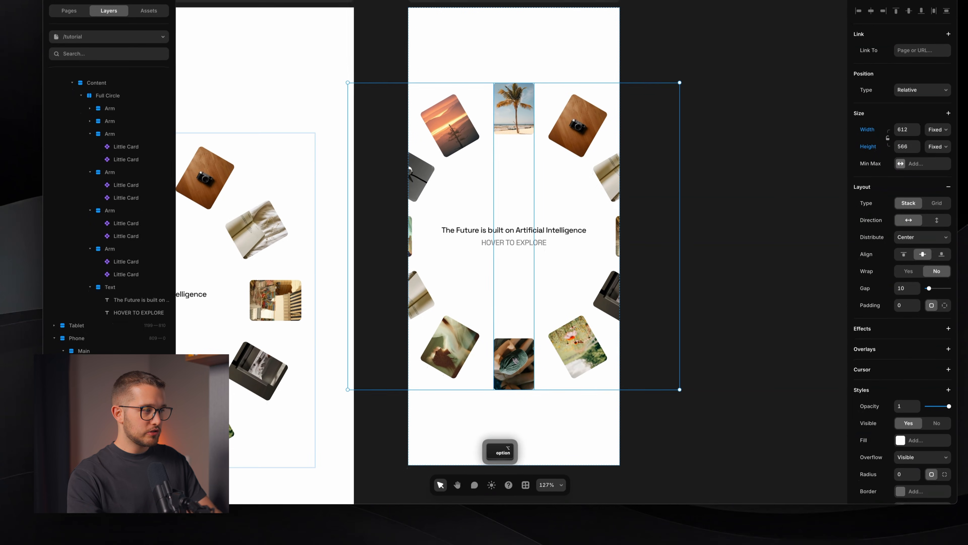
Add a Scale transform to all six Arm stacks on the Phone breakpoint and set it to 0.7
left_click(90, 450)
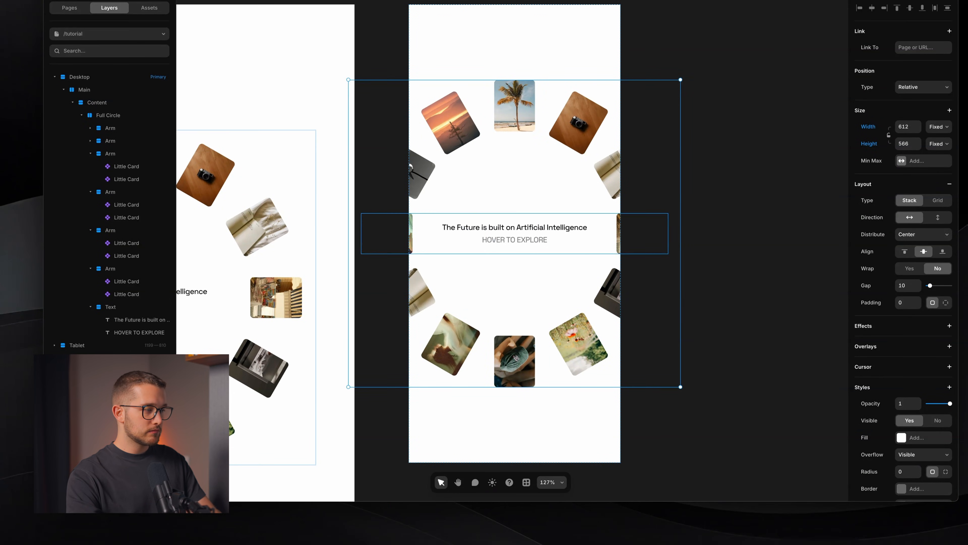
left_click(110, 473)
left_click(110, 409, "shift")
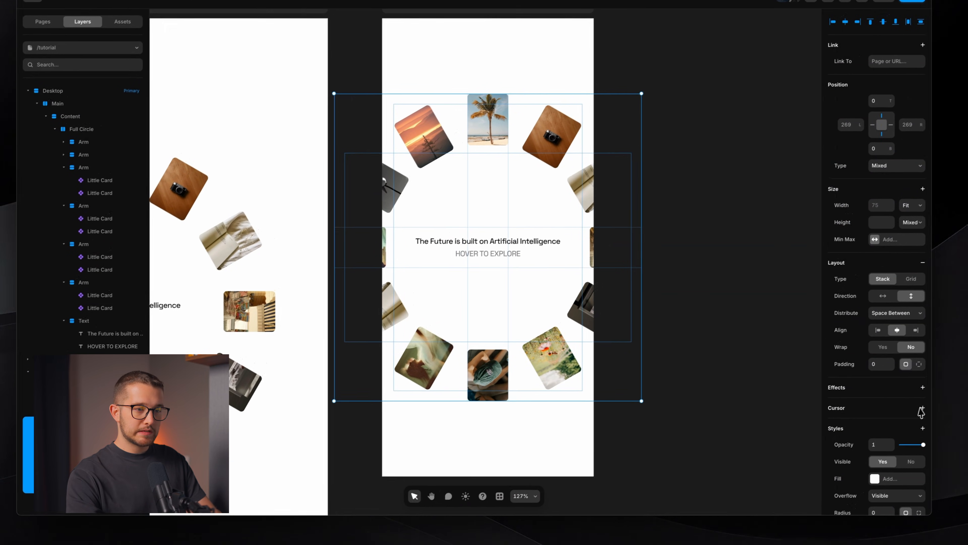
scroll(922, 381, "down", 5)
left_click(894, 382)
left_click(874, 396)
left_click(884, 401)
left_click(884, 400)
left_click(884, 401)
left_click(884, 401)
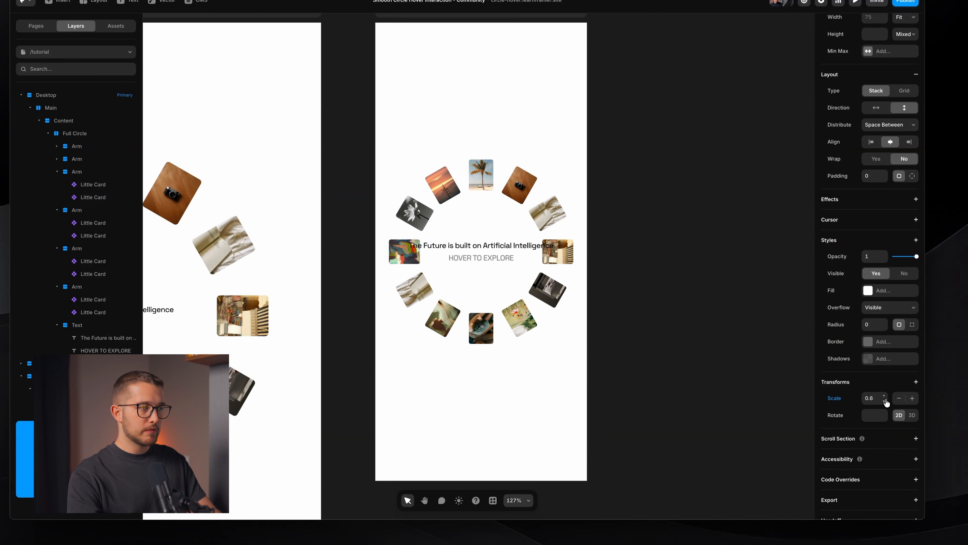
left_click(884, 401)
left_click(884, 397)
left_click(884, 396)
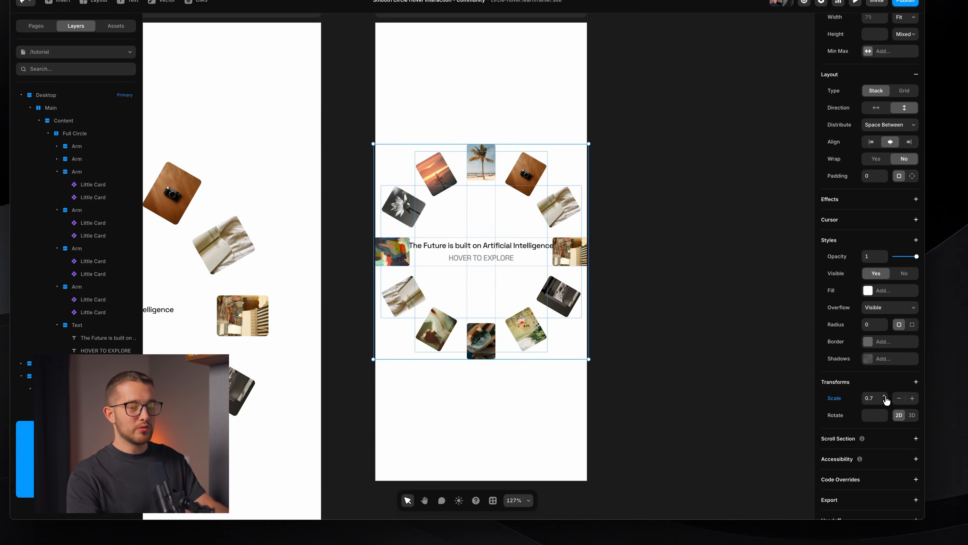
left_click(884, 401)
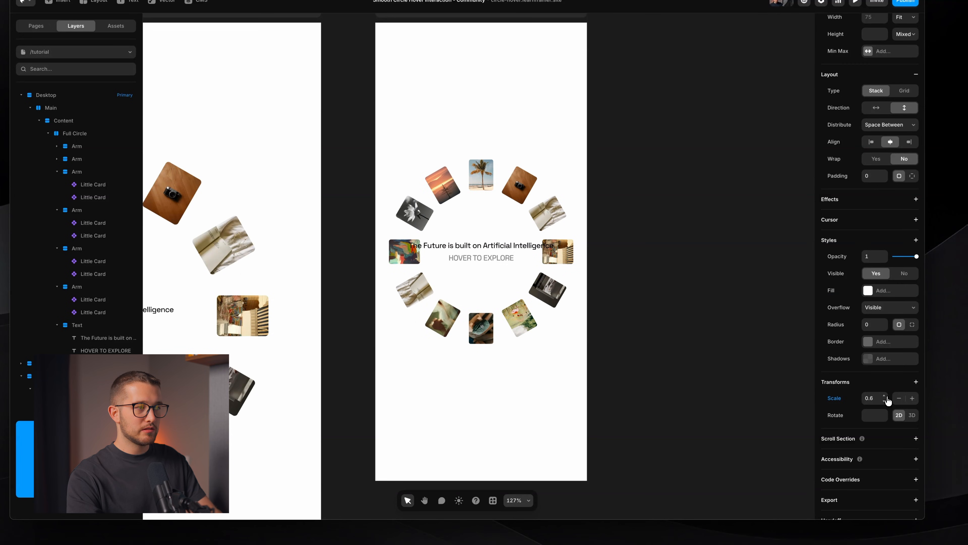
left_click(885, 396)
Break the phone heading into two lines, with "Artificial Intelligence" on the second line
left_click(635, 349)
left_click(520, 246, "super")
double_click(474, 246)
key("shift+Return")
key("Escape")
left_click(542, 277)
left_click(679, 340)
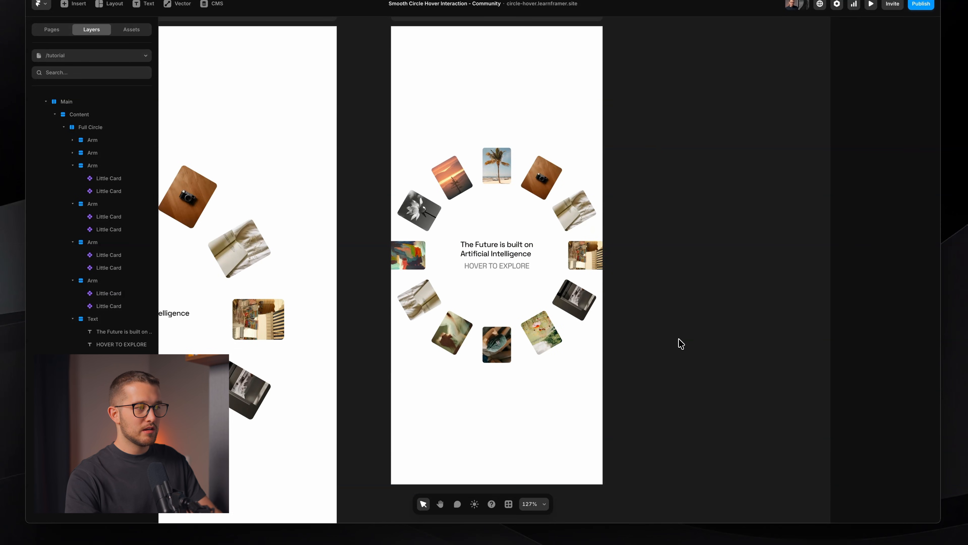
Reduce the scale of the six phone Arm stacks to 0.6 and look over all three breakpoints
left_click(543, 329, "shift")
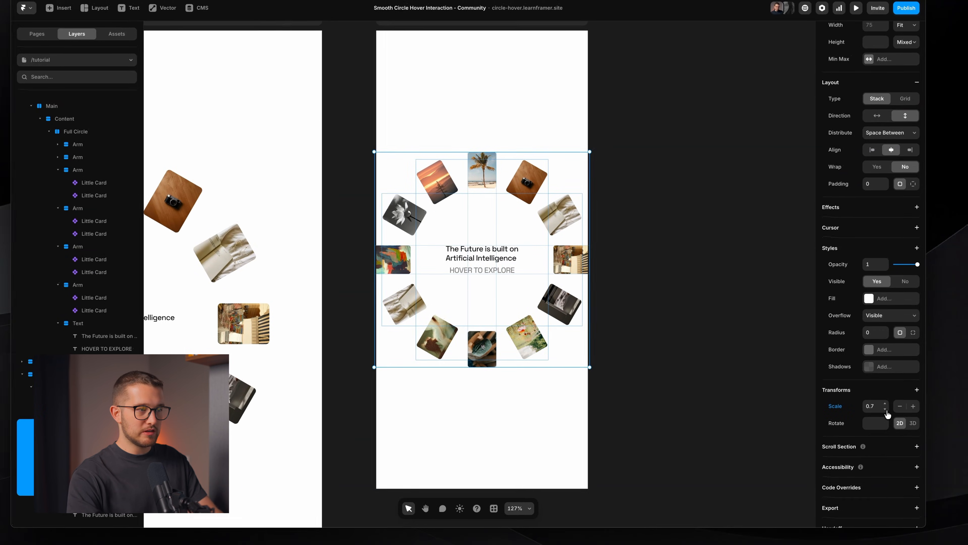
left_click(931, 381)
left_click(770, 376)
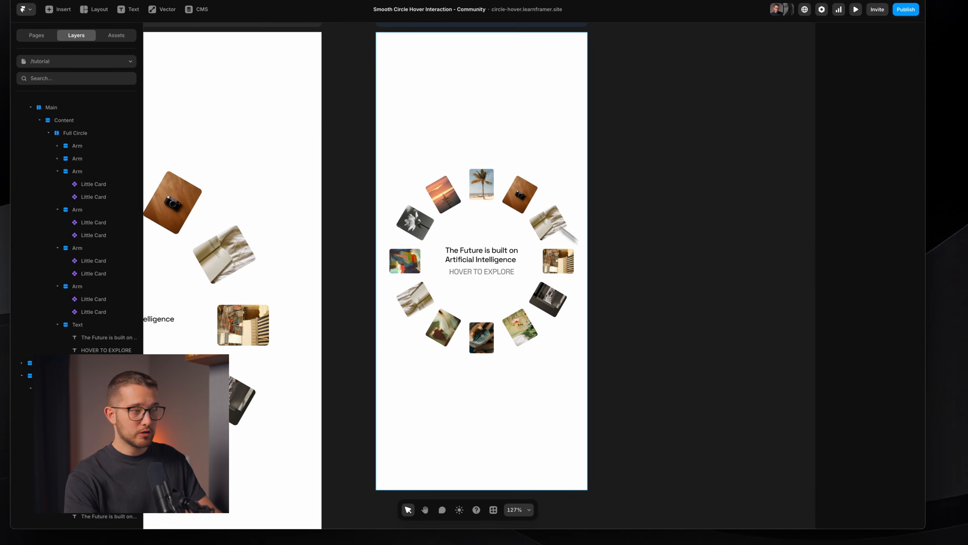
scroll(489, 346, "down", 10)
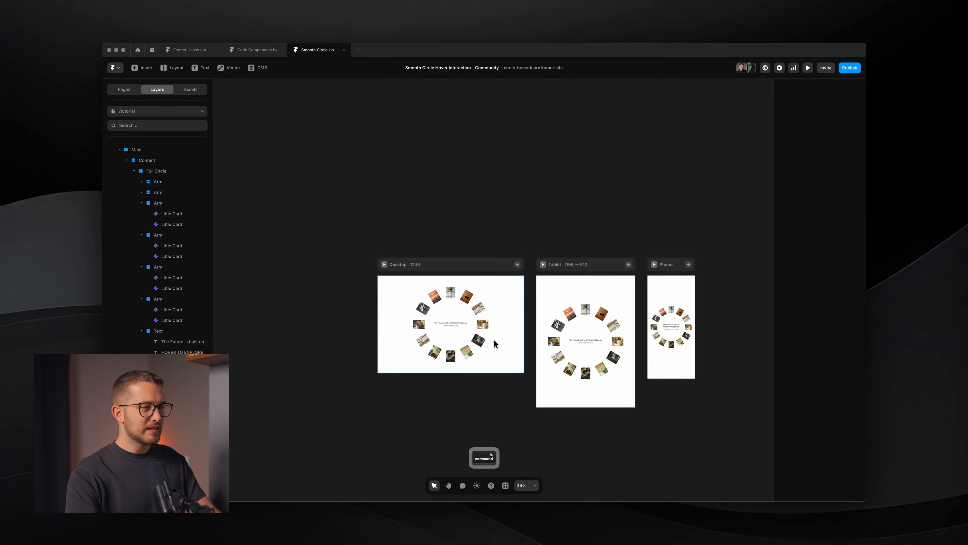
scroll(493, 338, "up", 2)
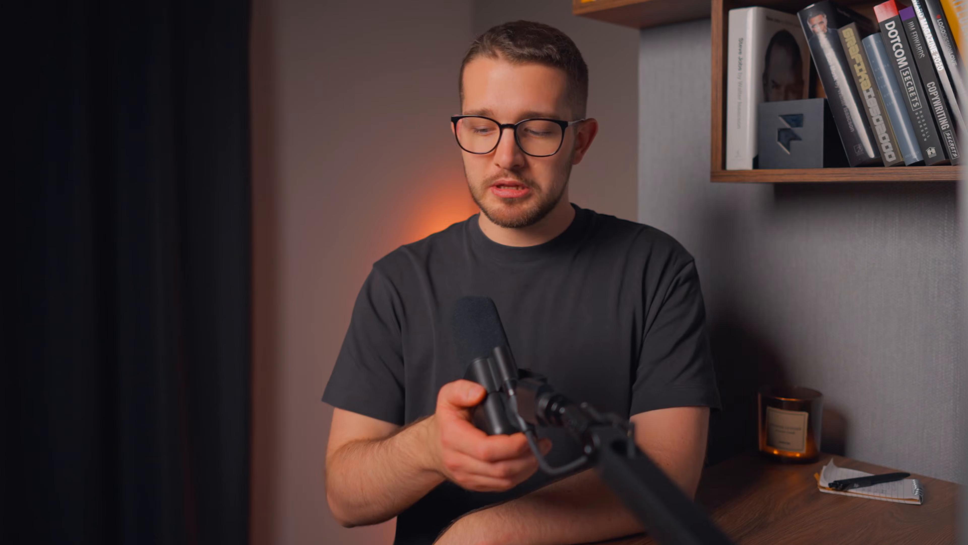